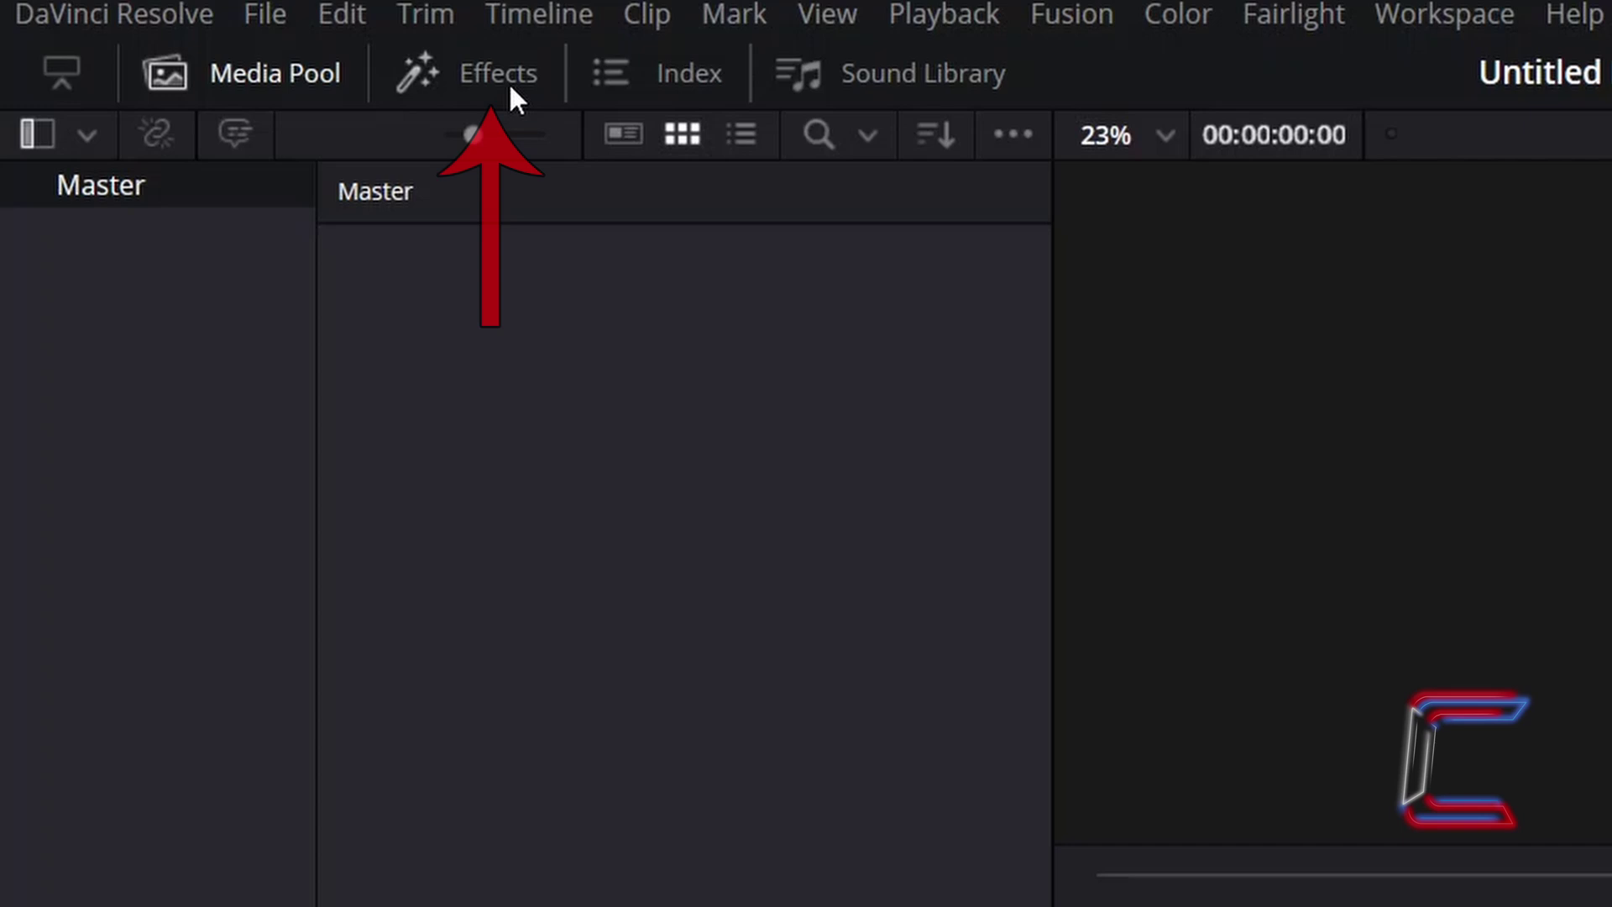
- Drag a Fusion Composition from Toolbox > Effects onto track V1 of a new timeline
click(510, 87)
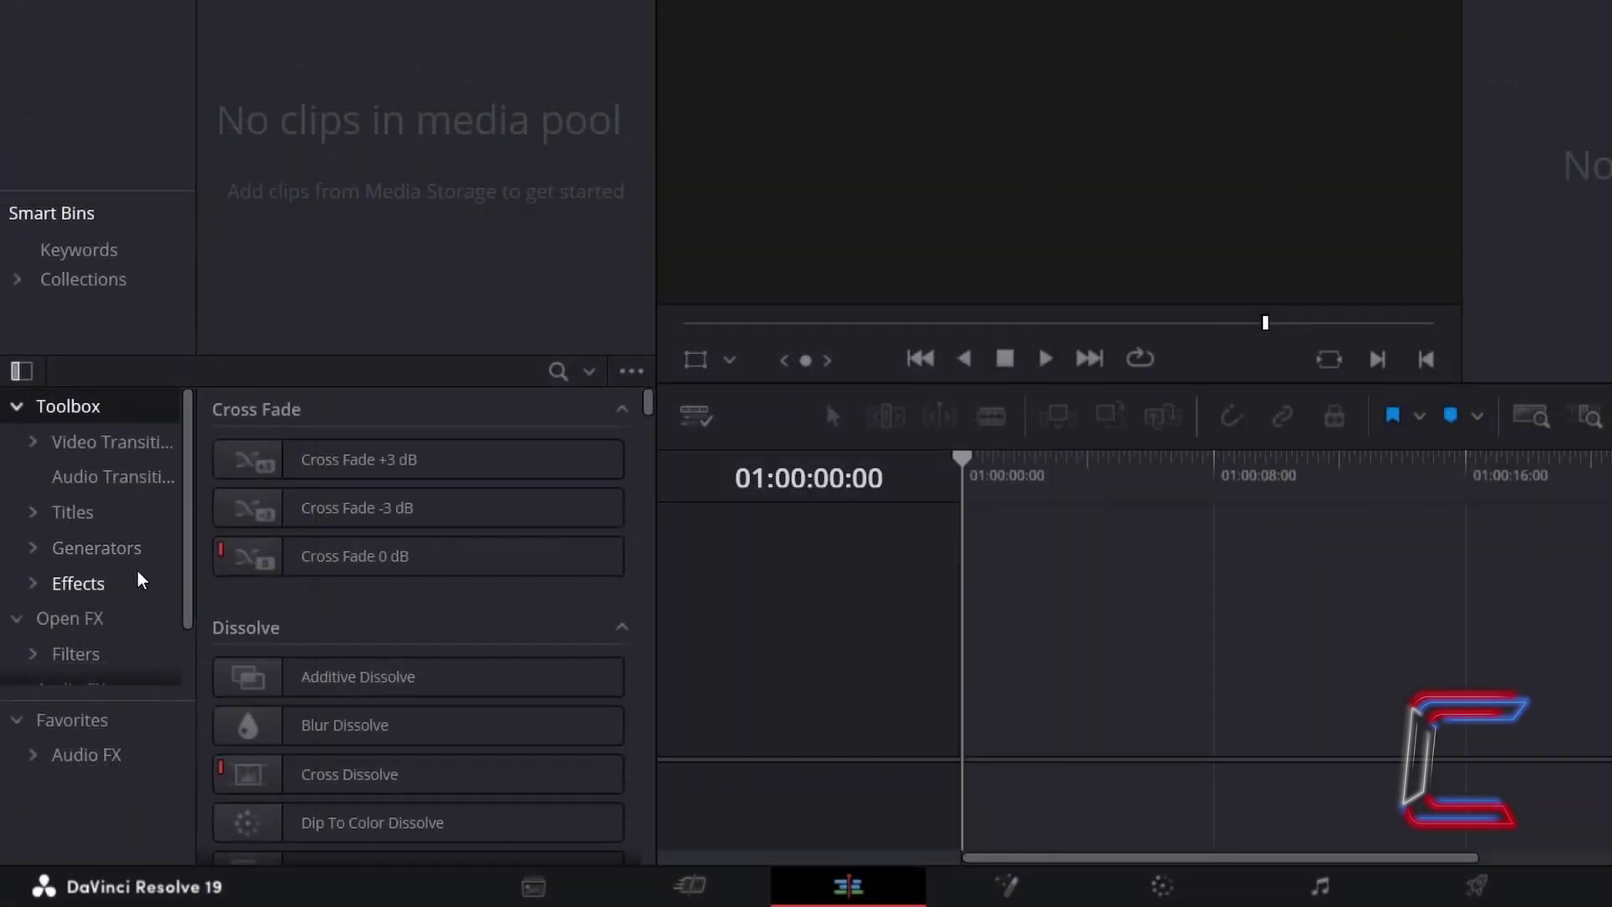
click(140, 580)
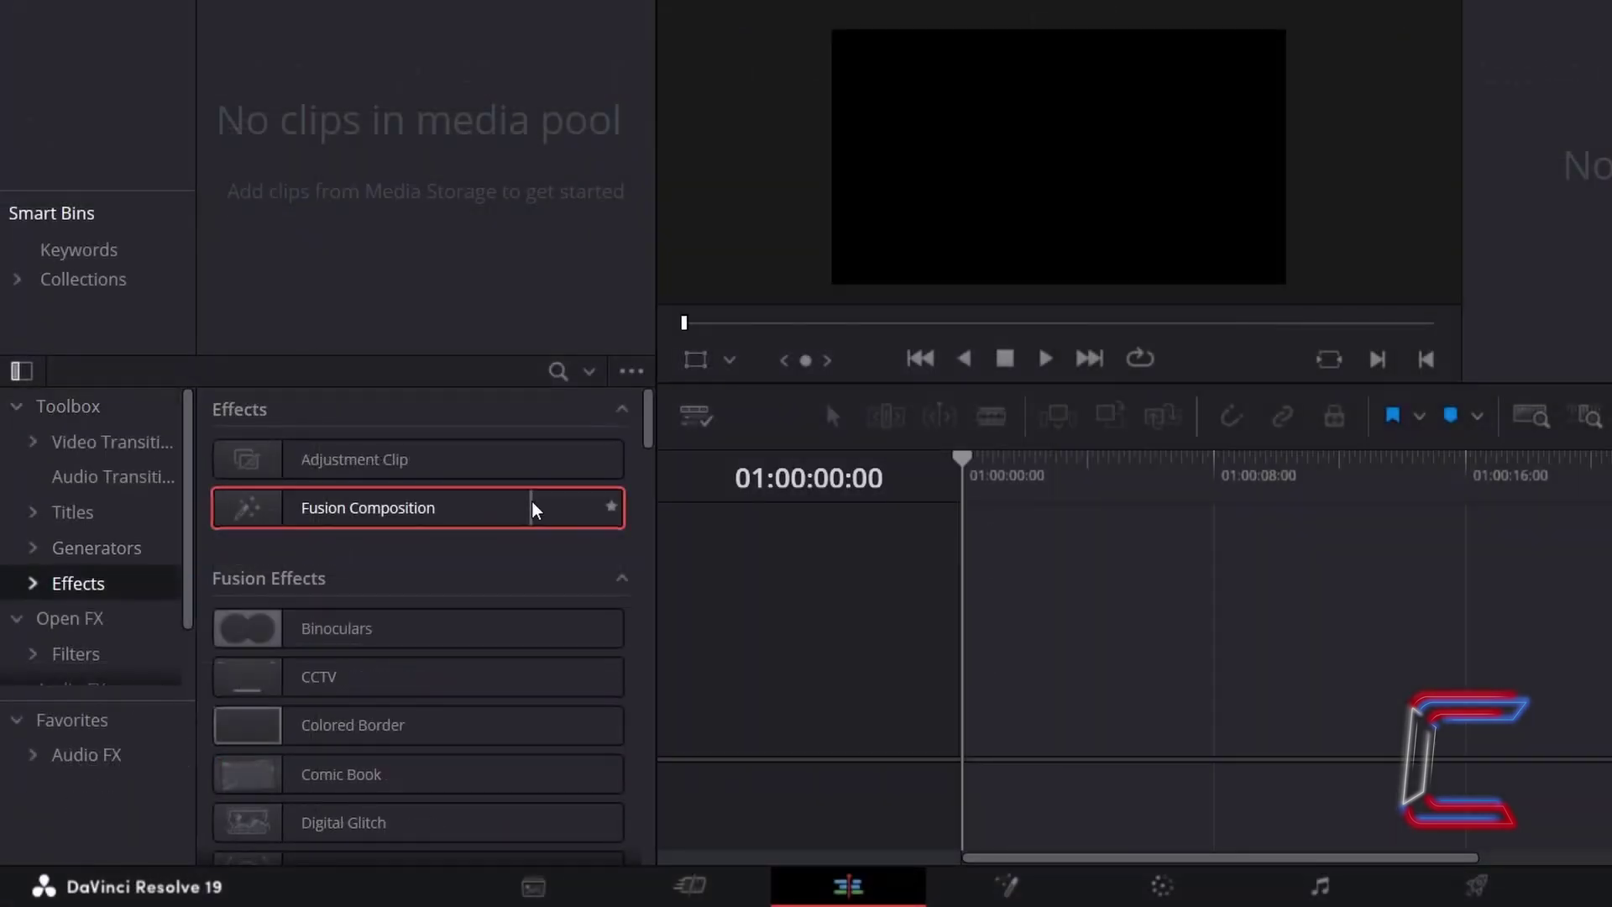
drag(532, 510, 969, 672)
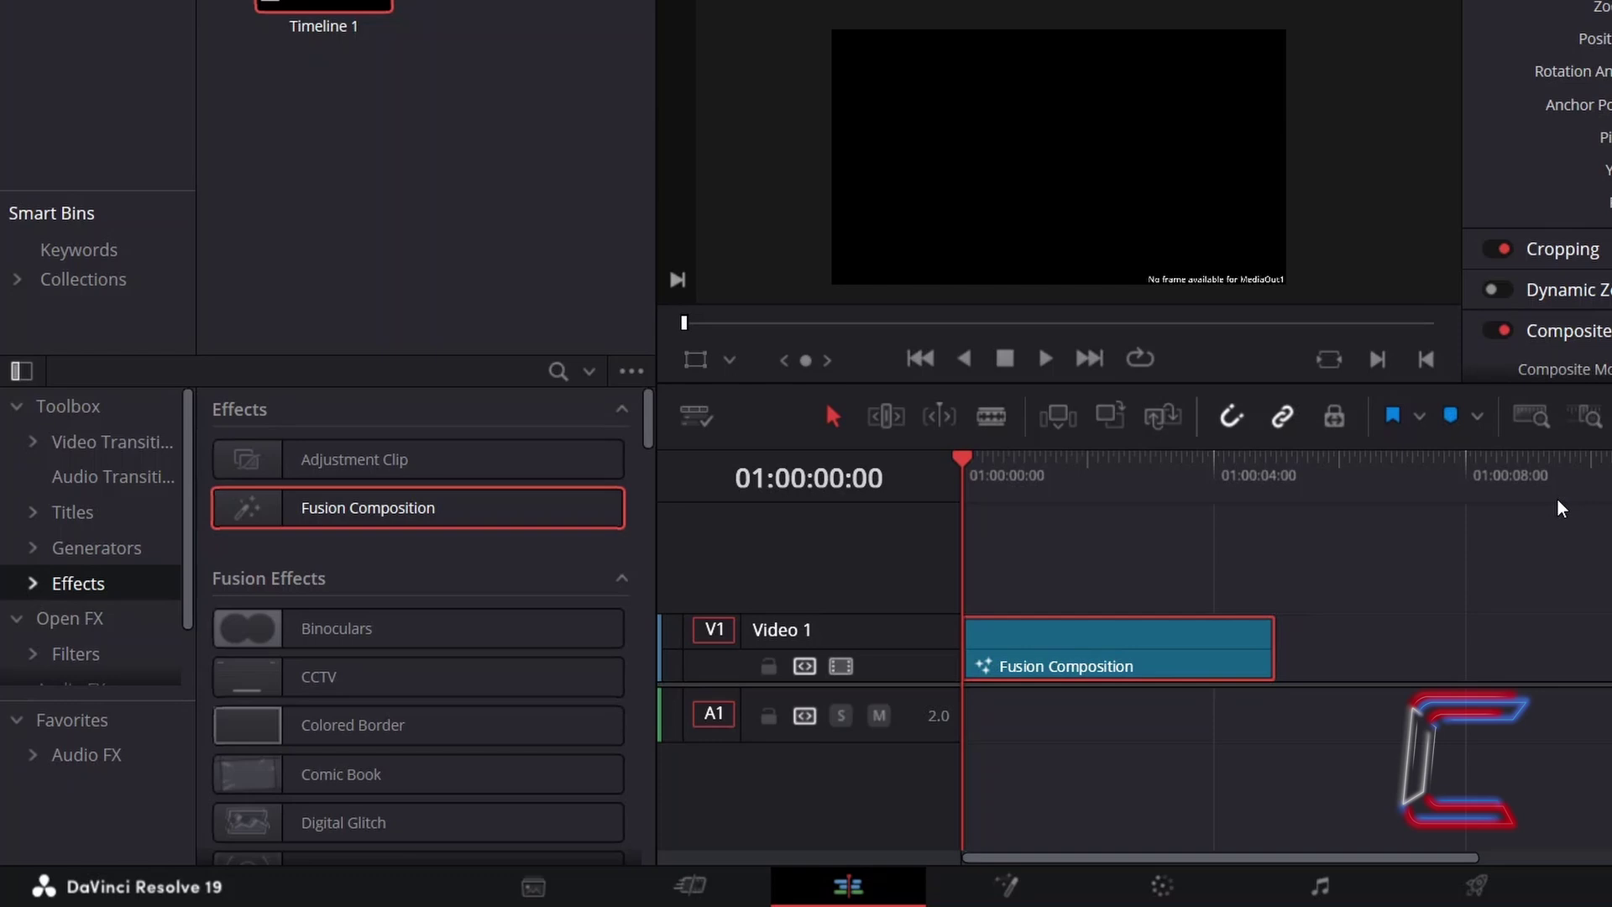
- Change the Fusion Composition clip's duration to 10 seconds (00:00:10:00)
key(ctrl+d)
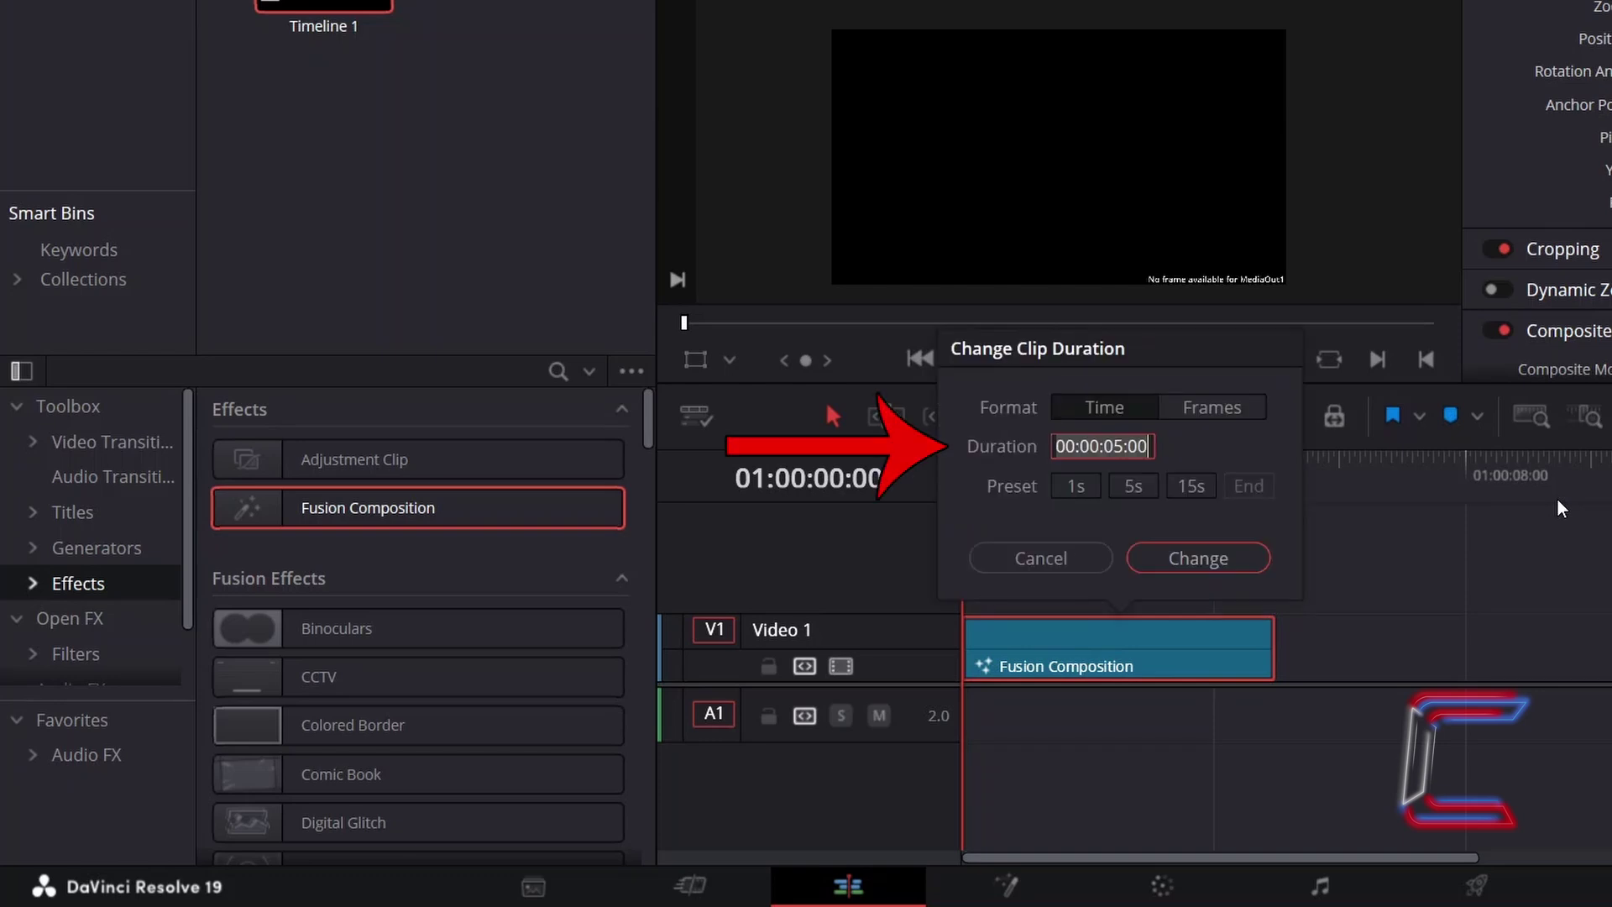
text(10)
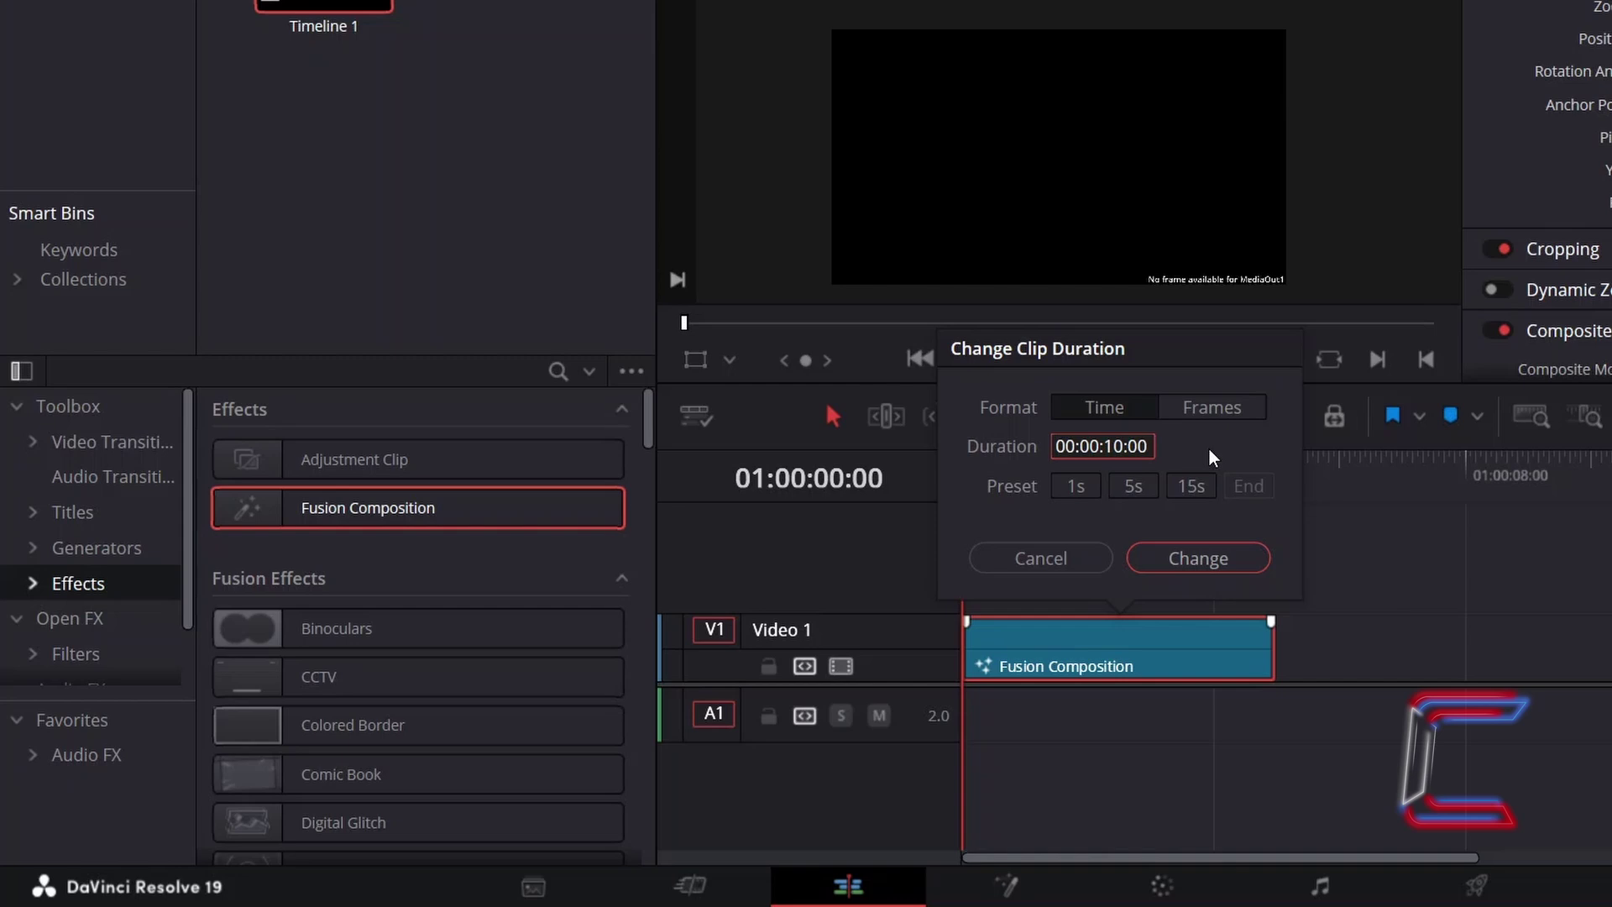
click(1190, 558)
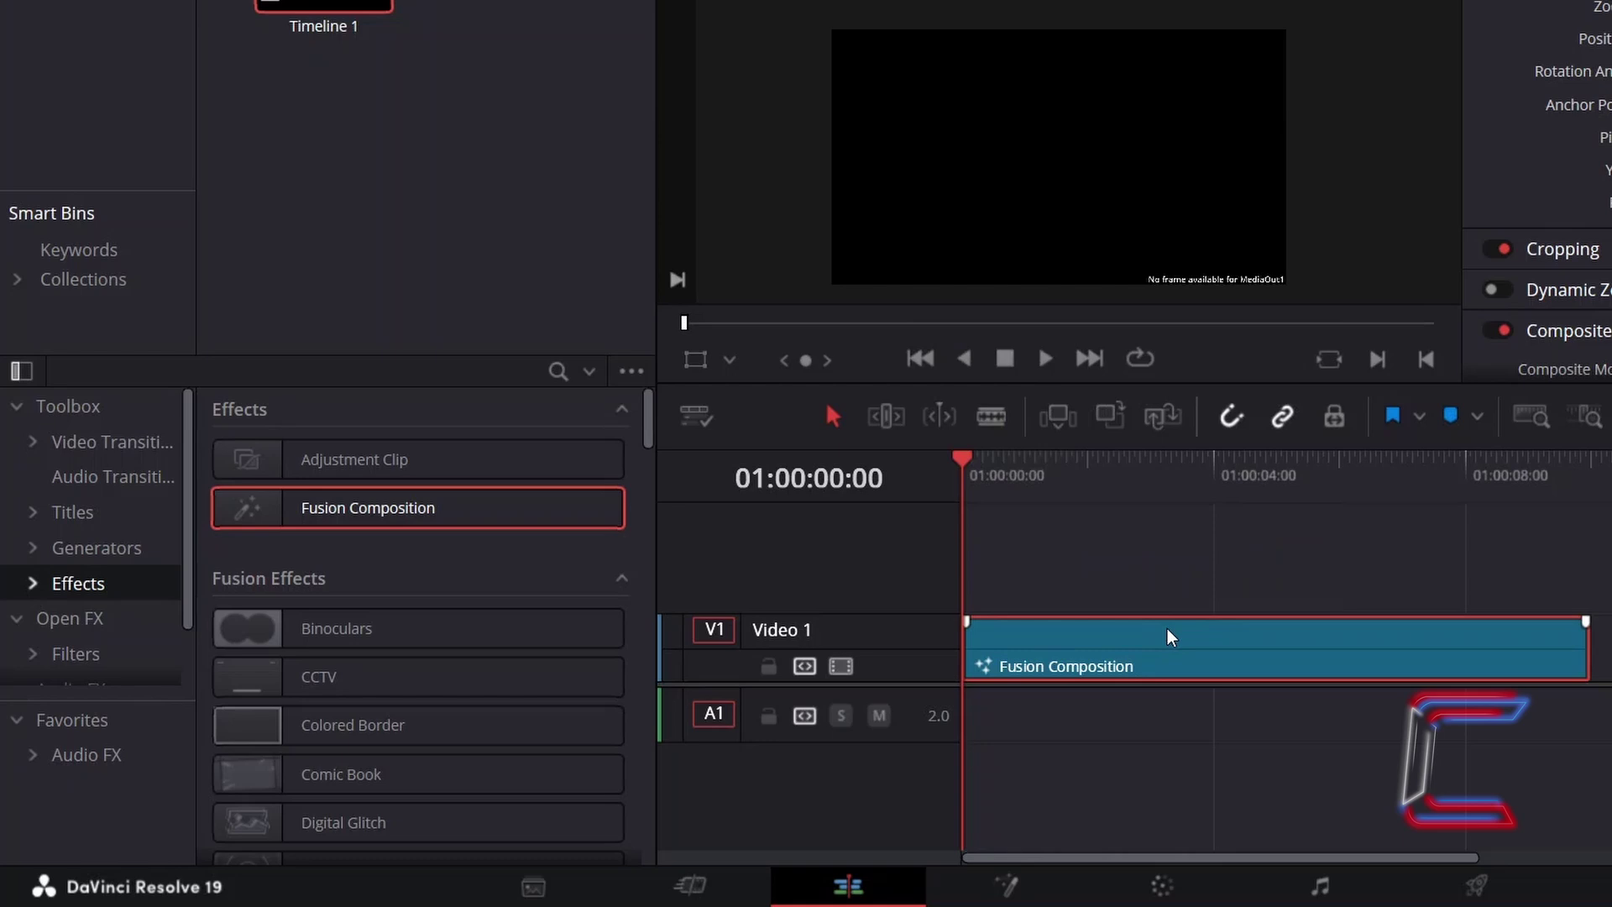
- Open the clip in the Fusion page and add a Text 3D node
right_click(1172, 637)
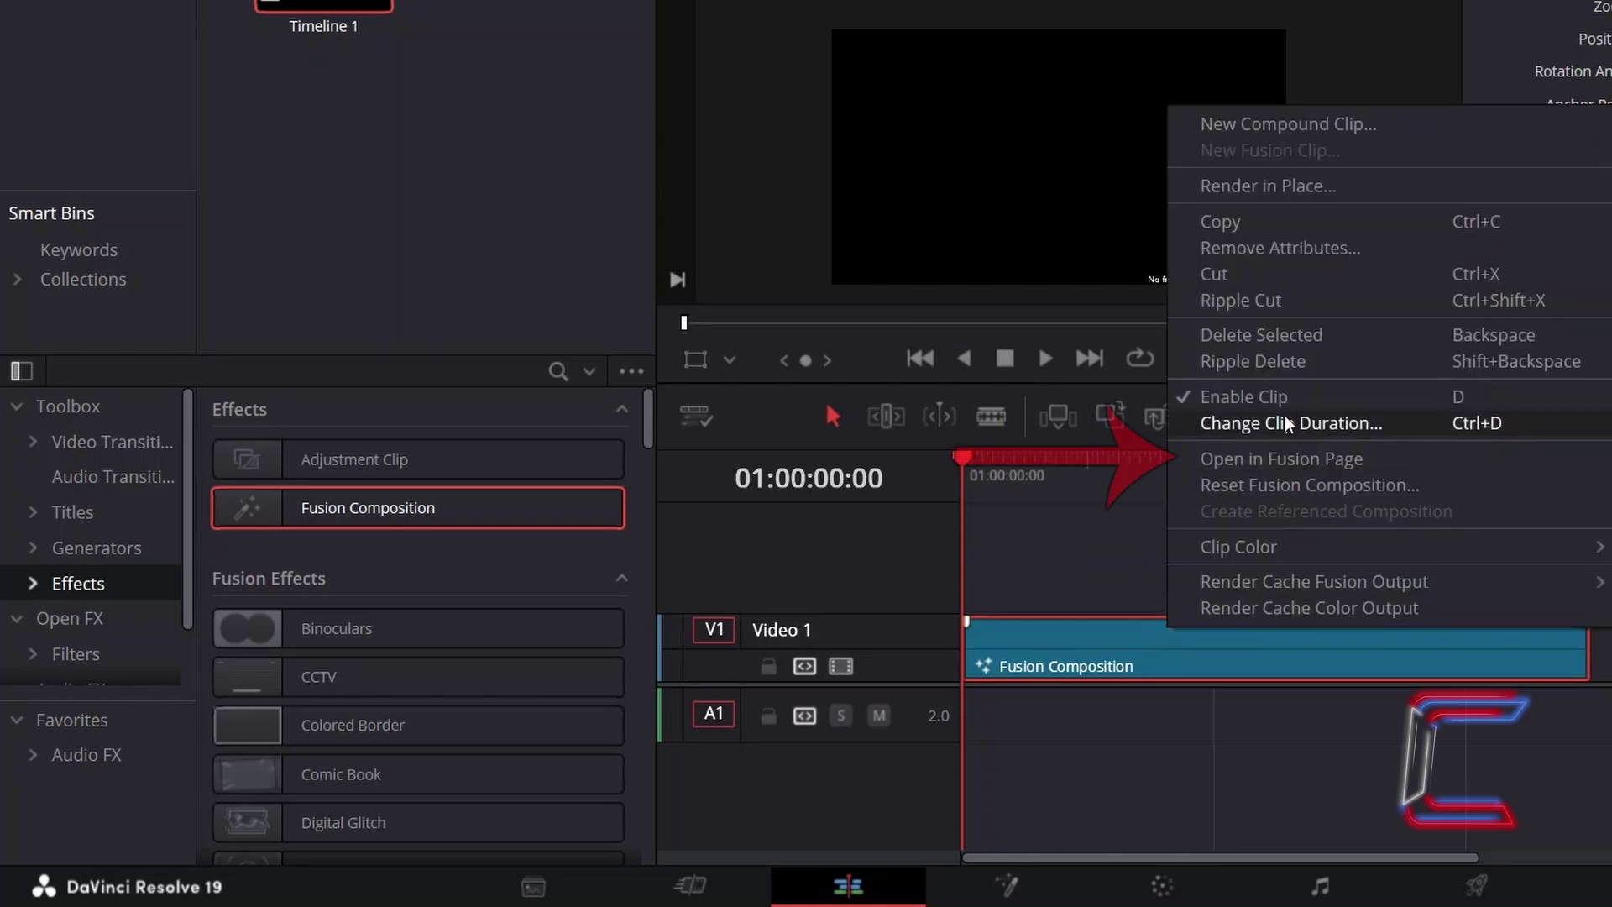
click(1388, 456)
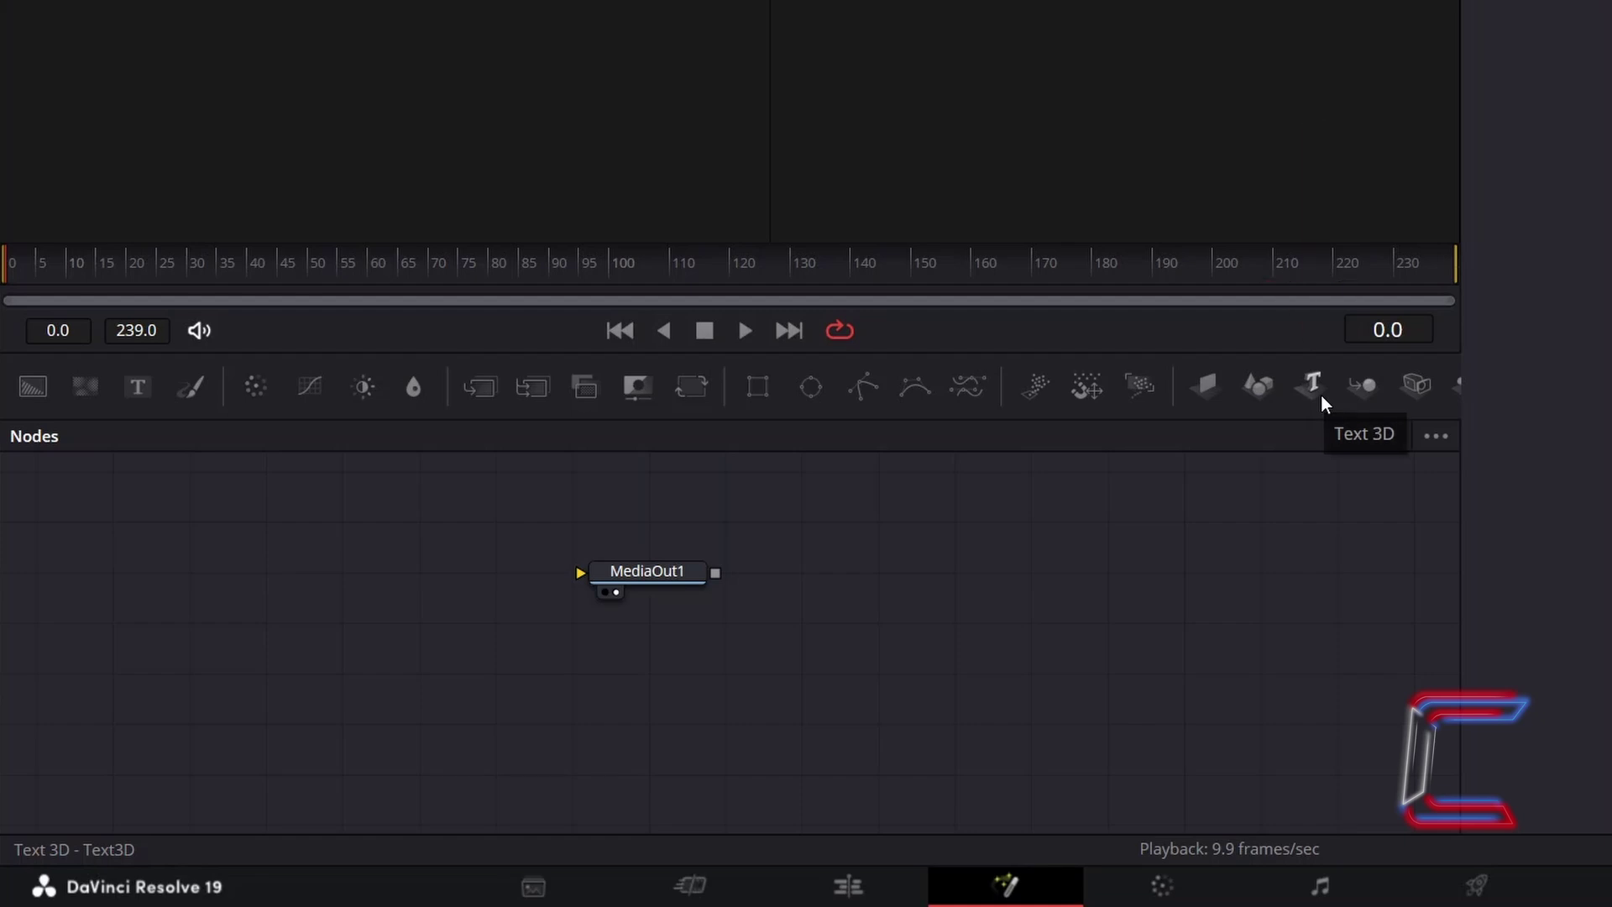
click(1322, 395)
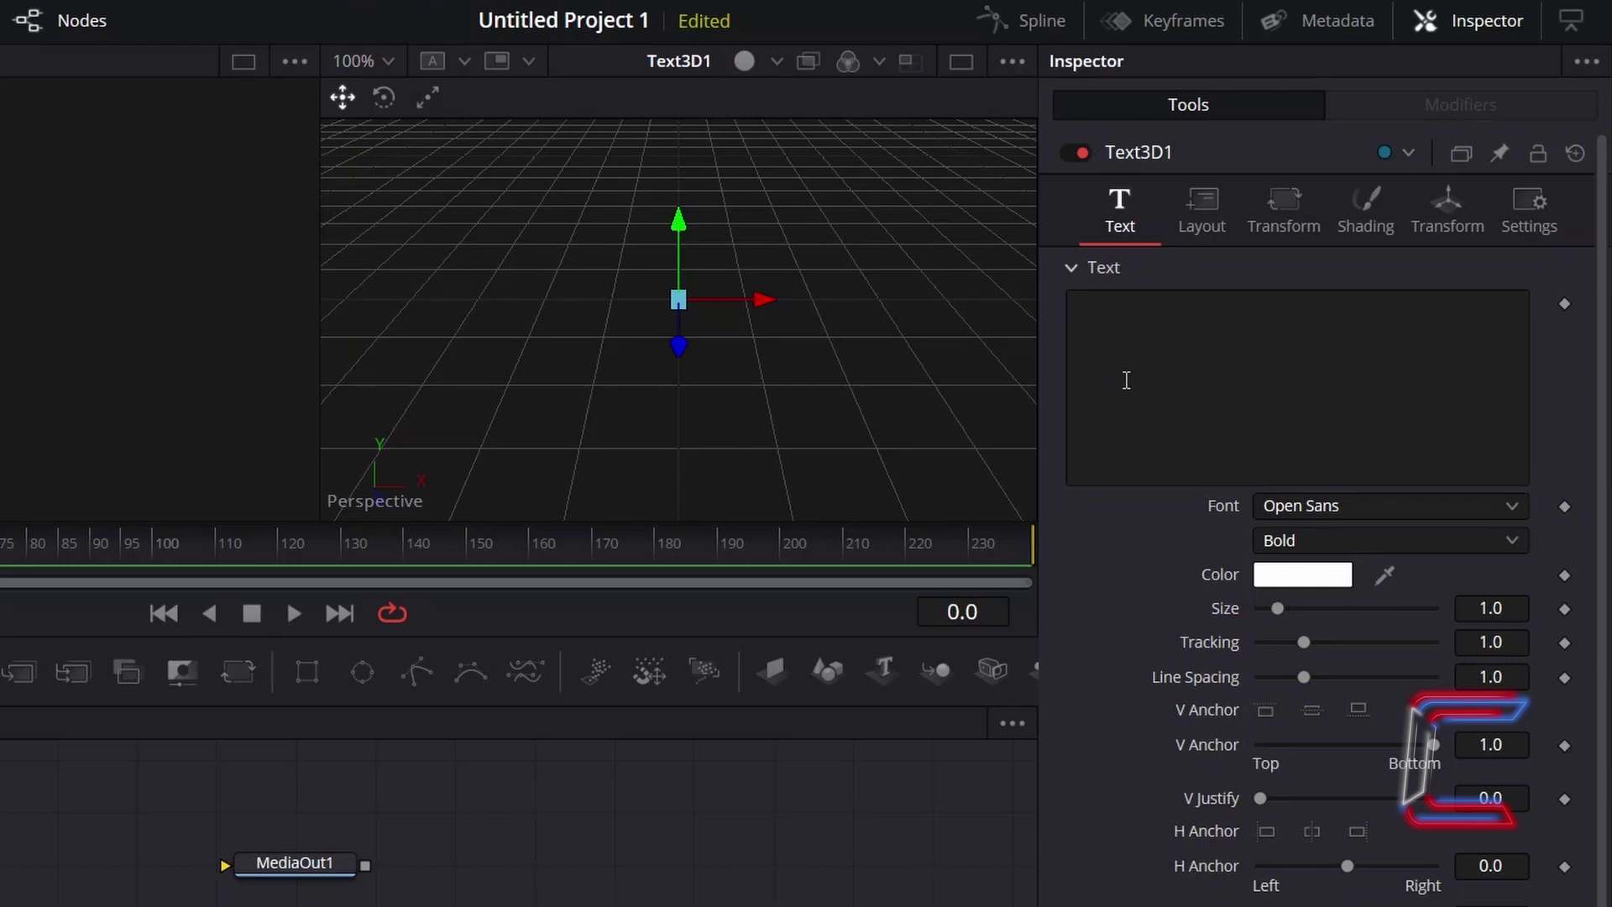
- Enter 'C0nti' as the 3D text and set its font to Myriad Pro
click(1136, 345)
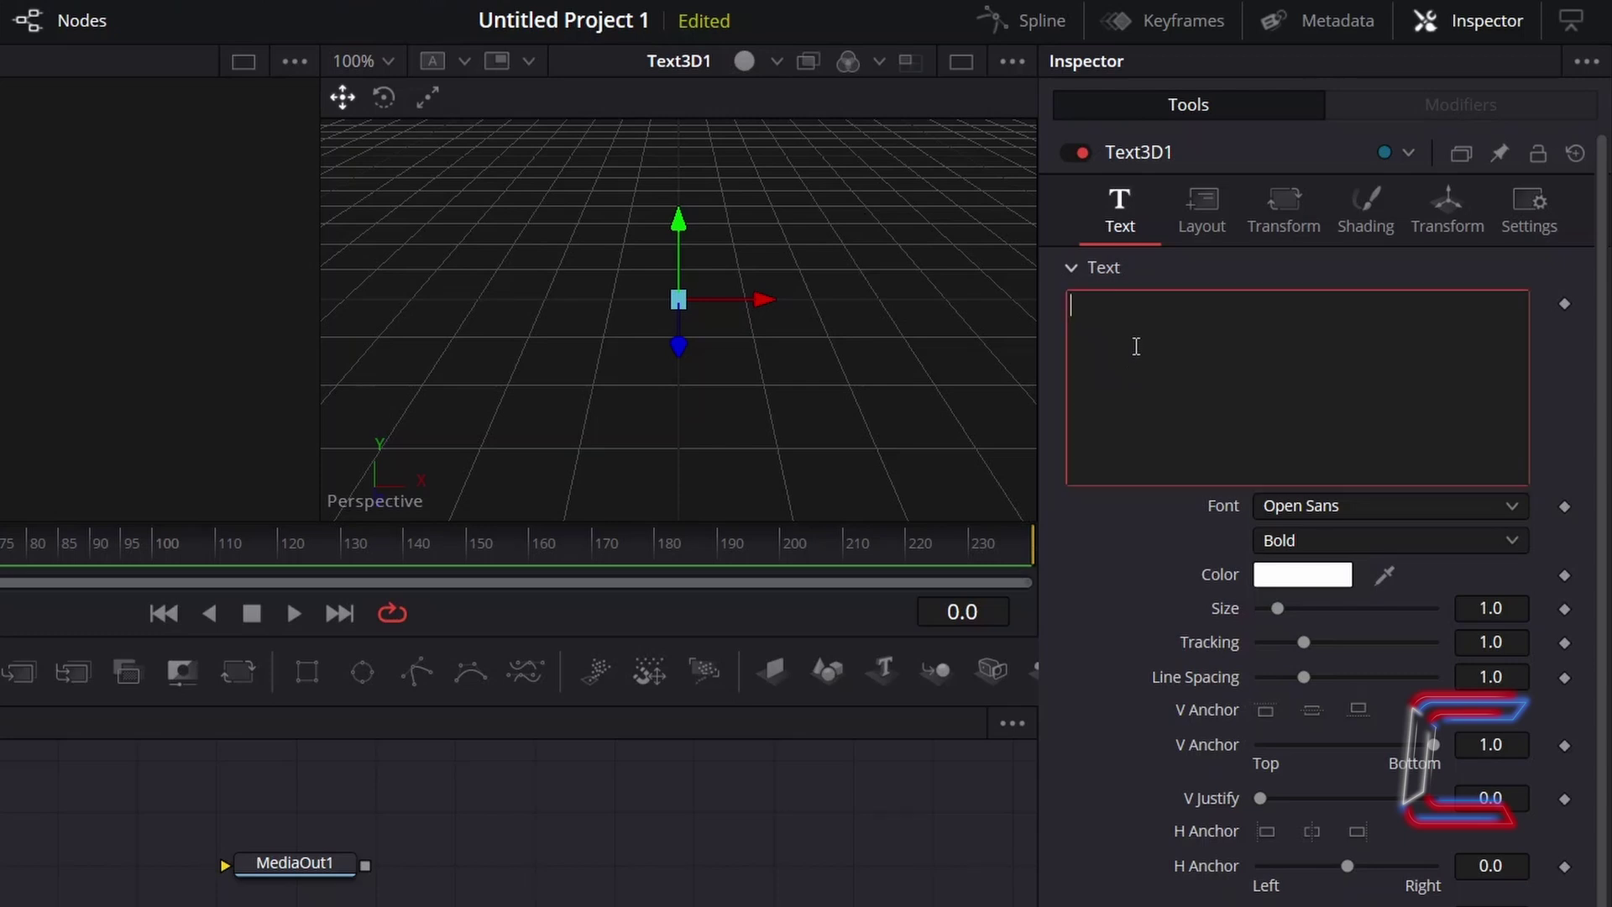
text(C0nti)
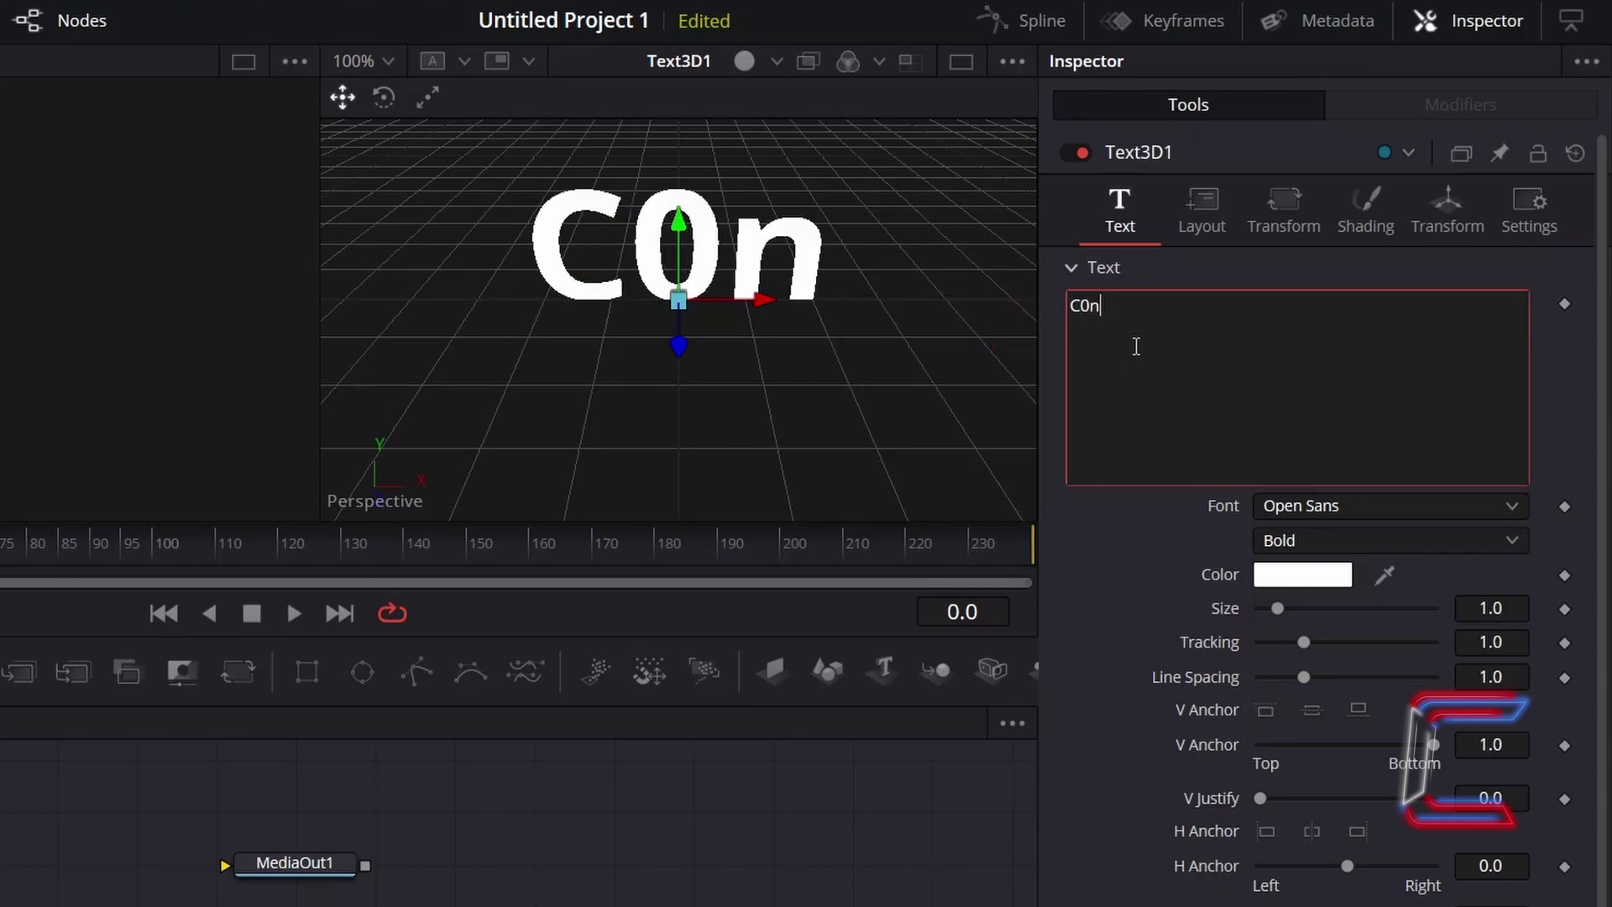
click(1386, 506)
click(1344, 571)
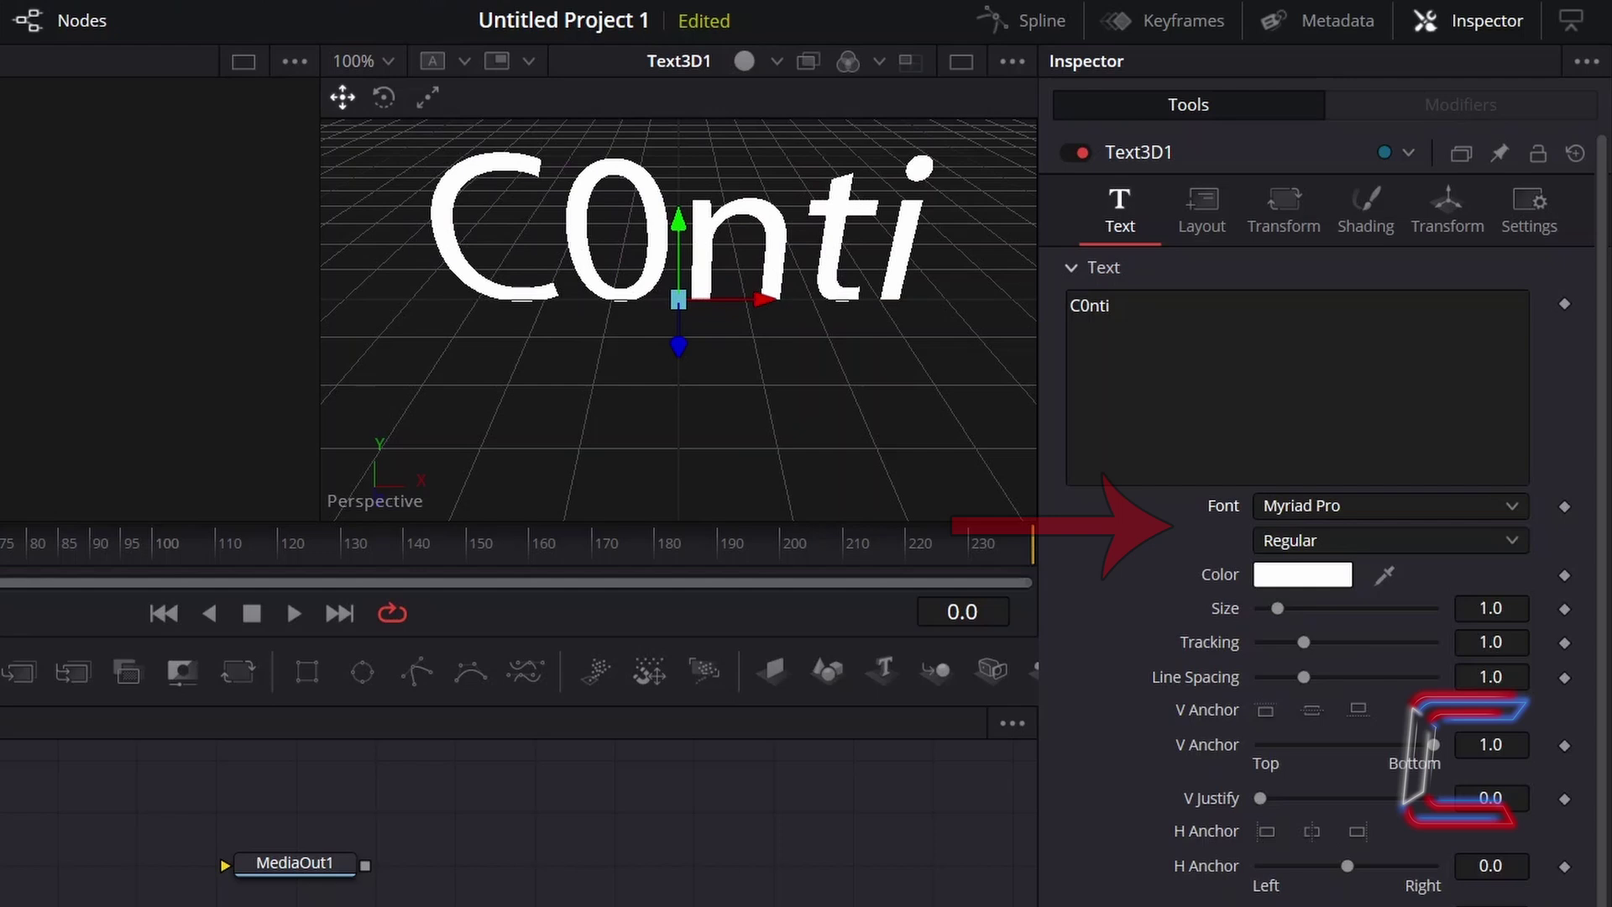
click(1348, 542)
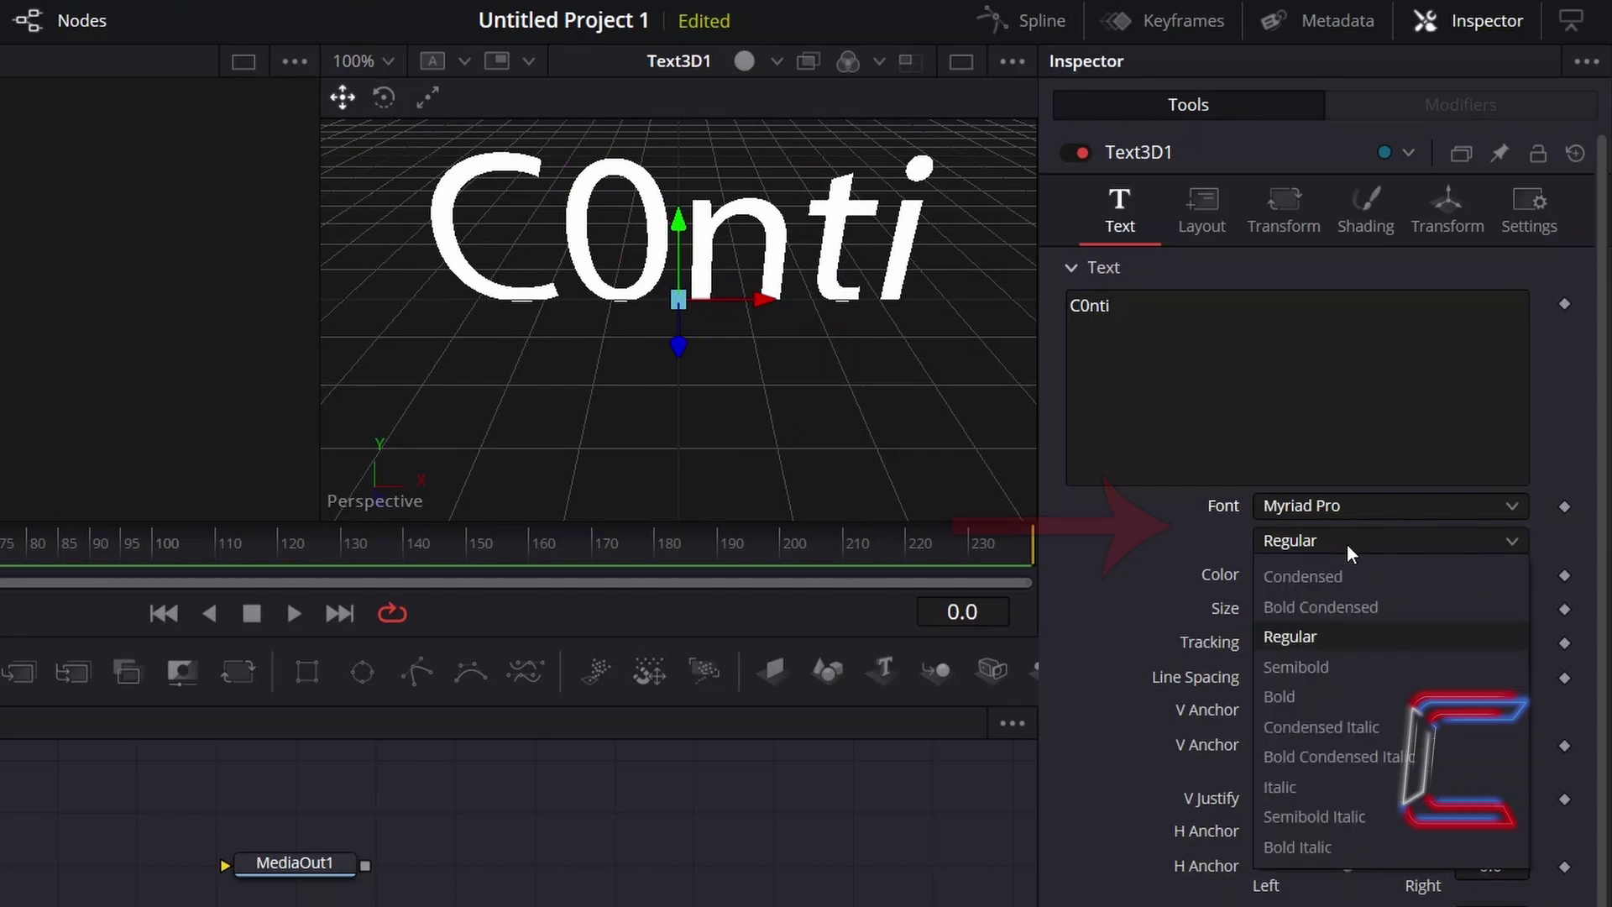
- Set the C0nti font style to Bold and Extrusion Depth to 0.125
click(1355, 701)
scroll(1218, 739, down, 3)
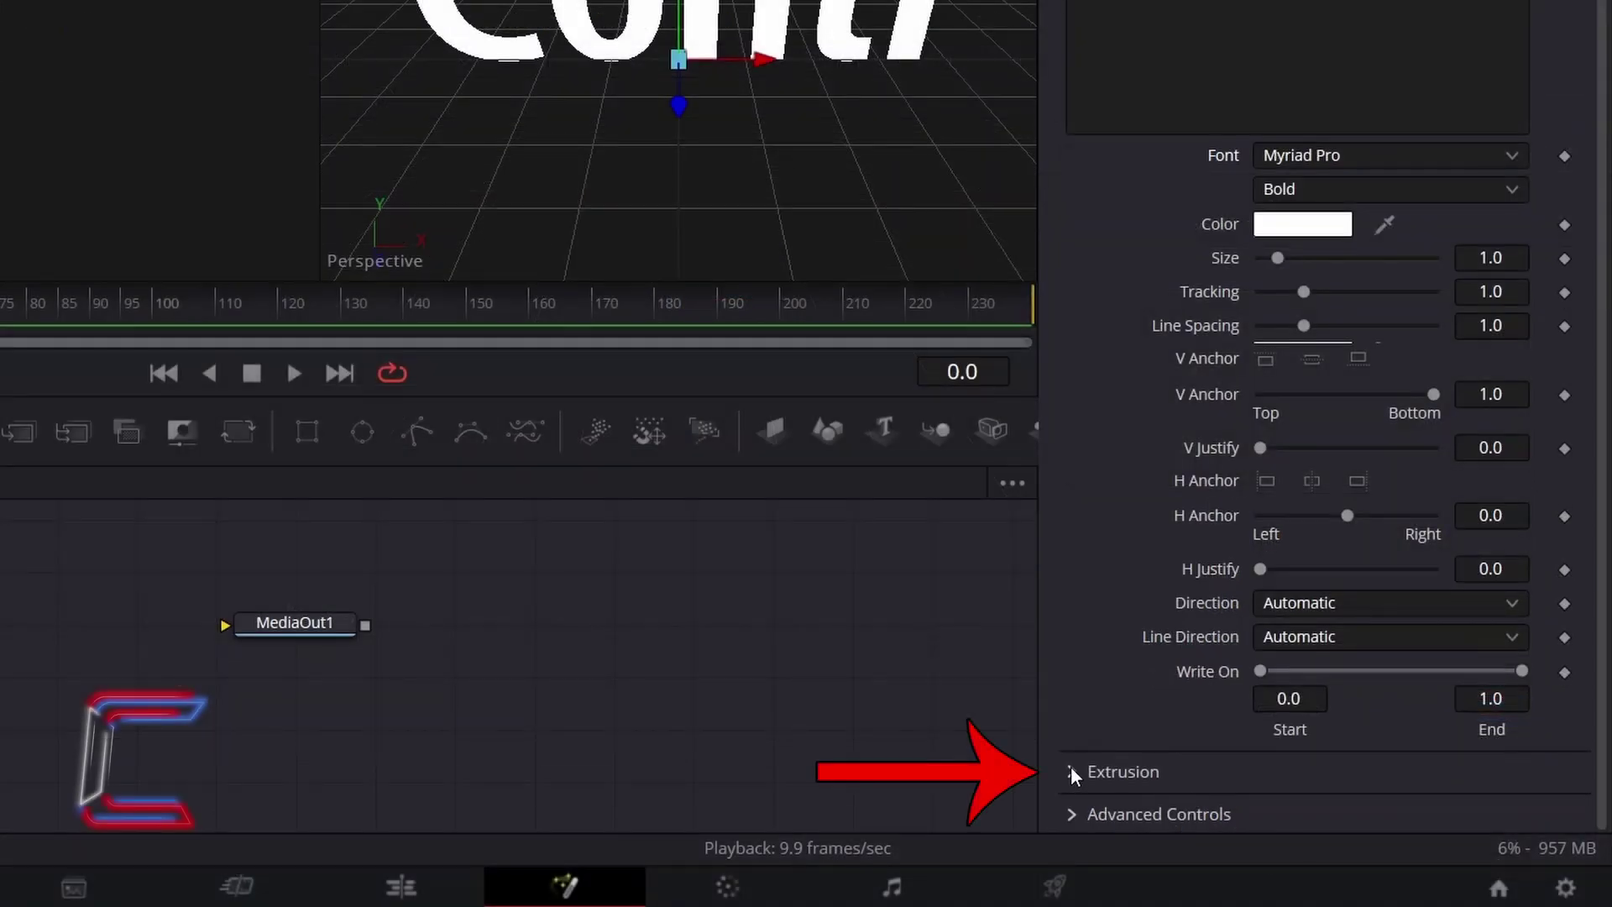
click(1072, 771)
scroll(1095, 727, down, 3)
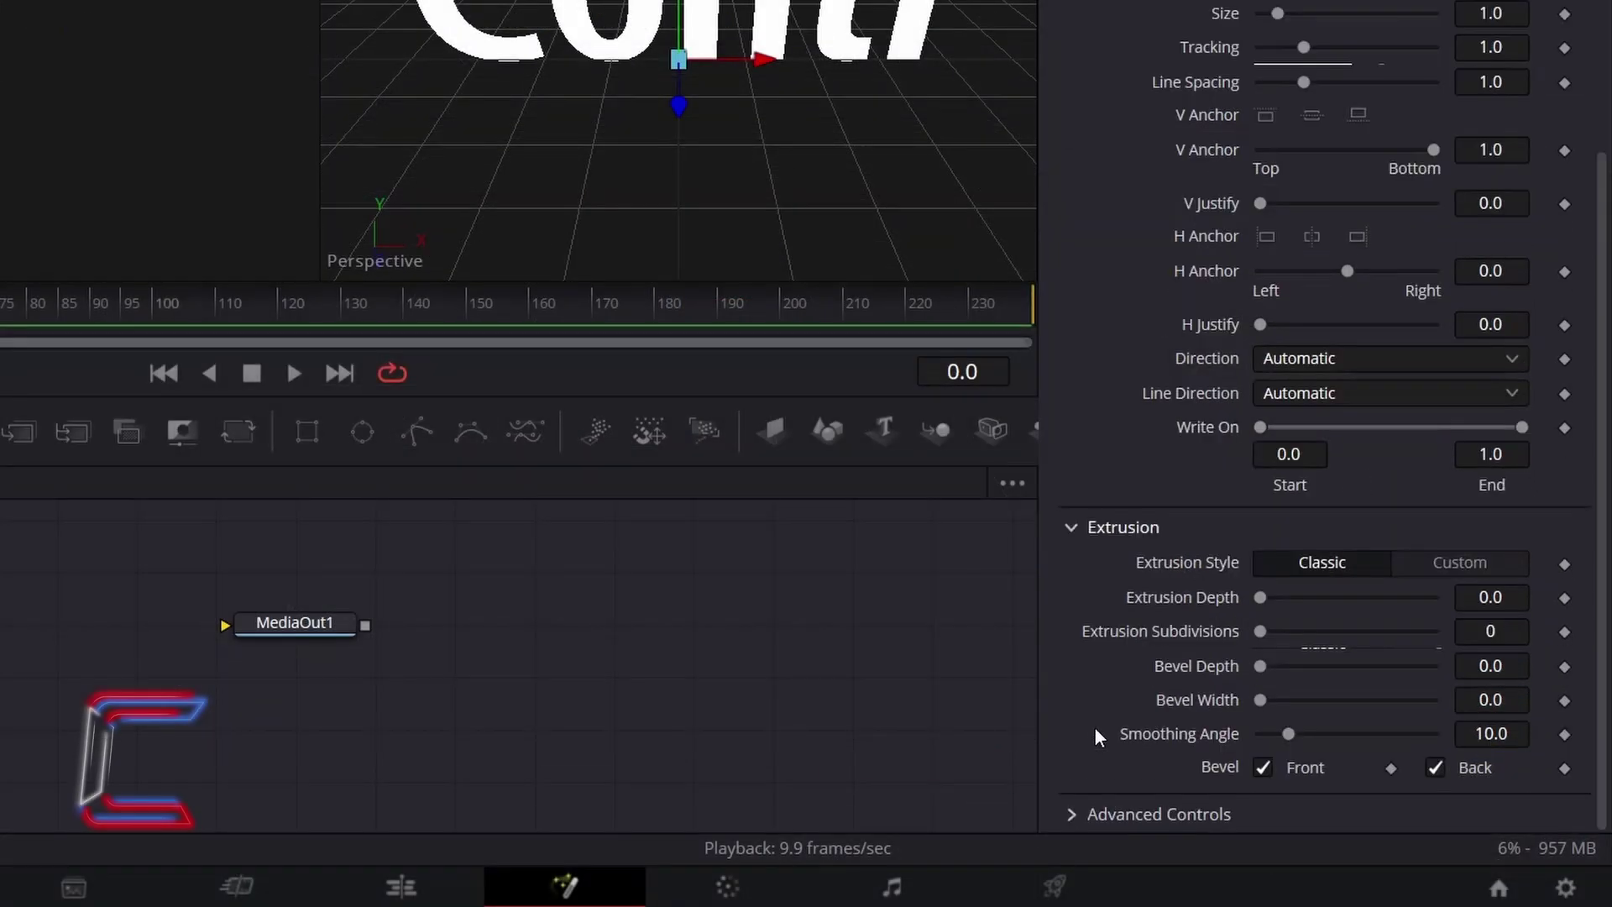
click(1518, 601)
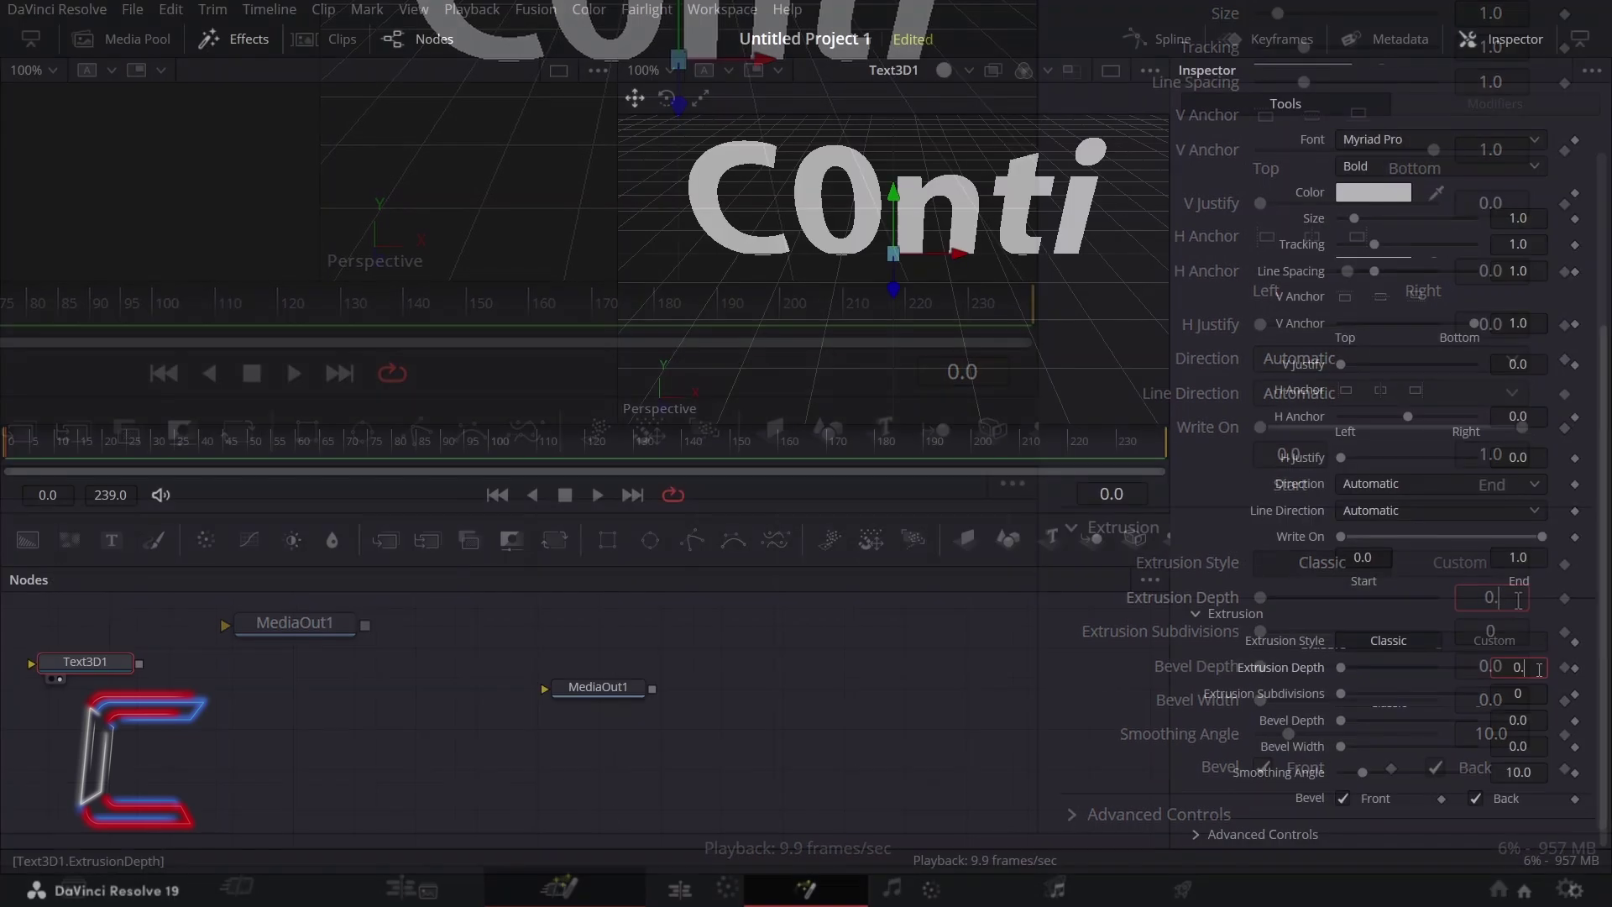
text(0.125)
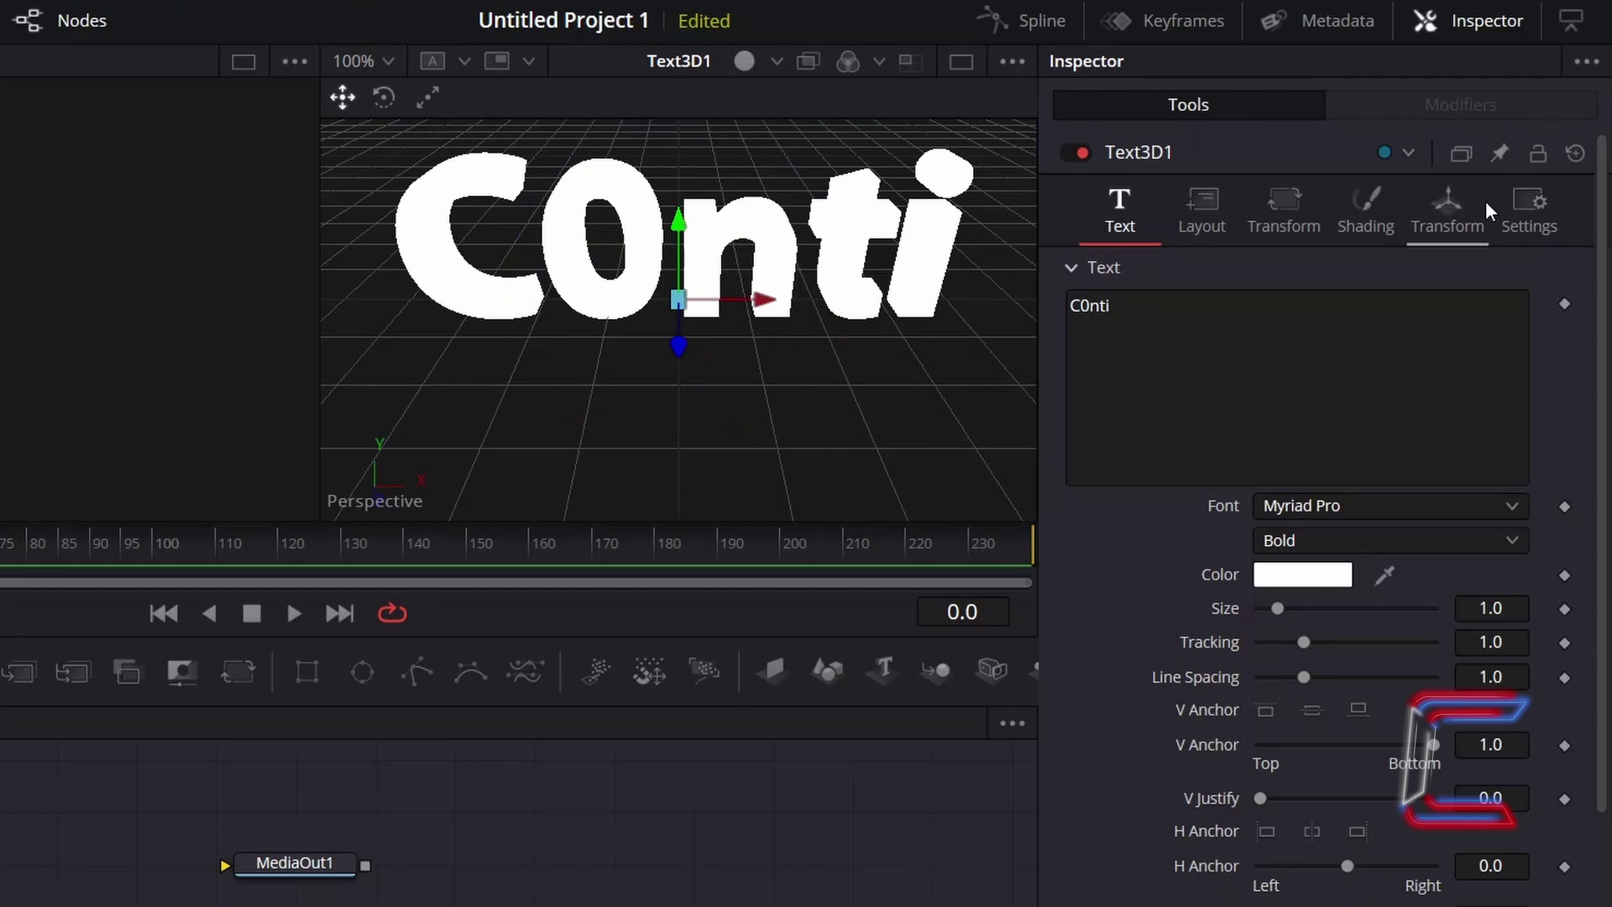
- Keyframe the text's Y rotation at -12 on the first frame
click(1471, 235)
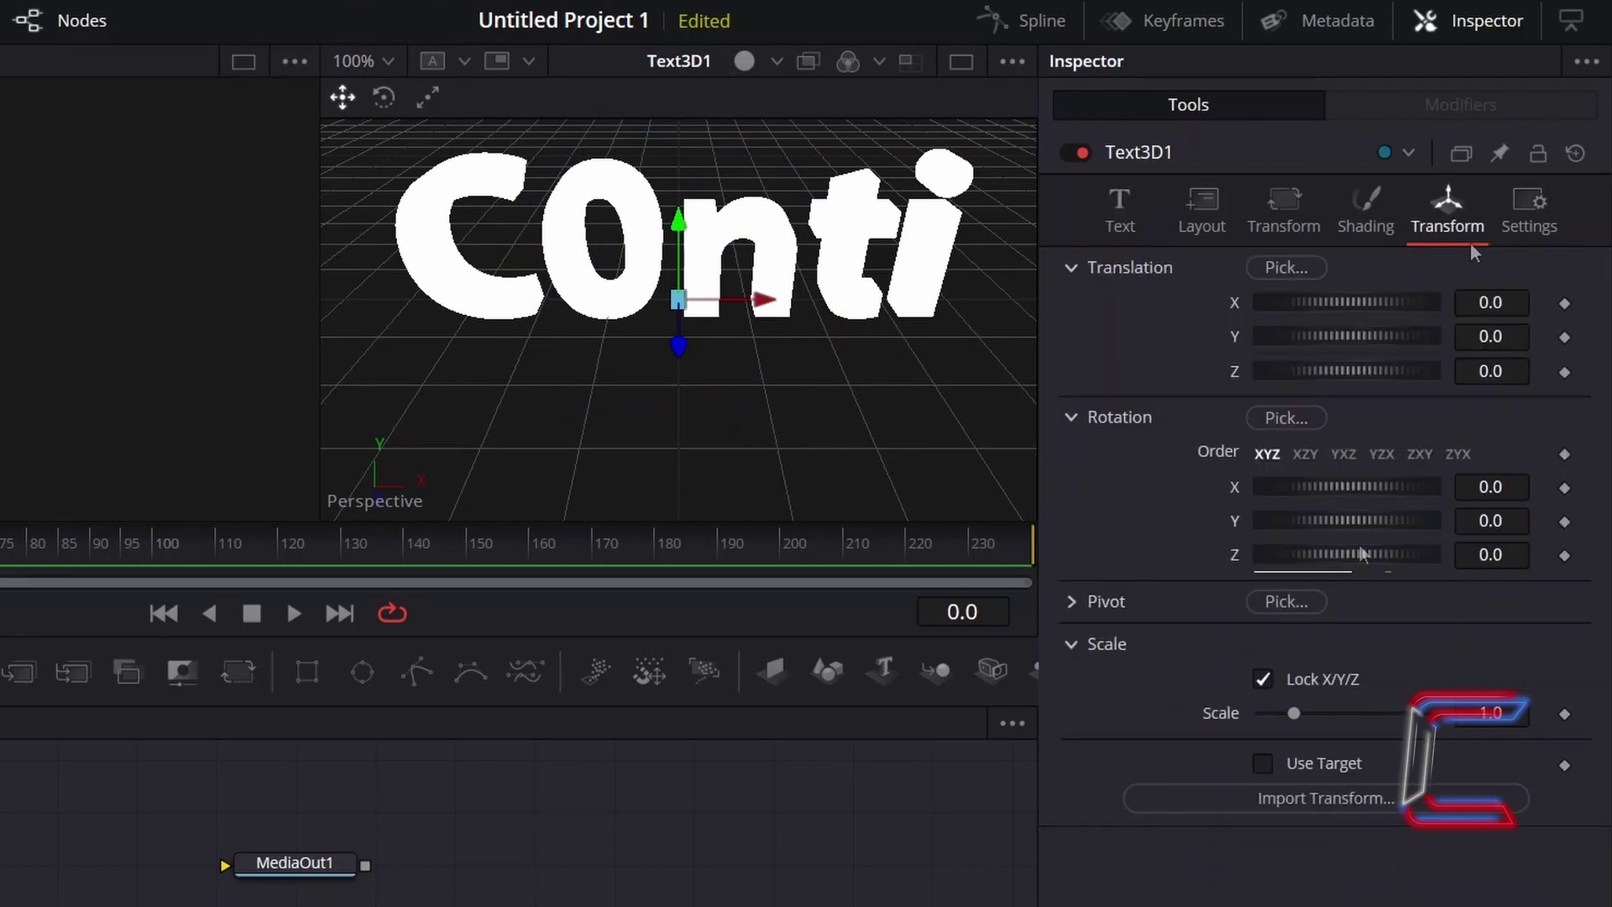
click(1566, 524)
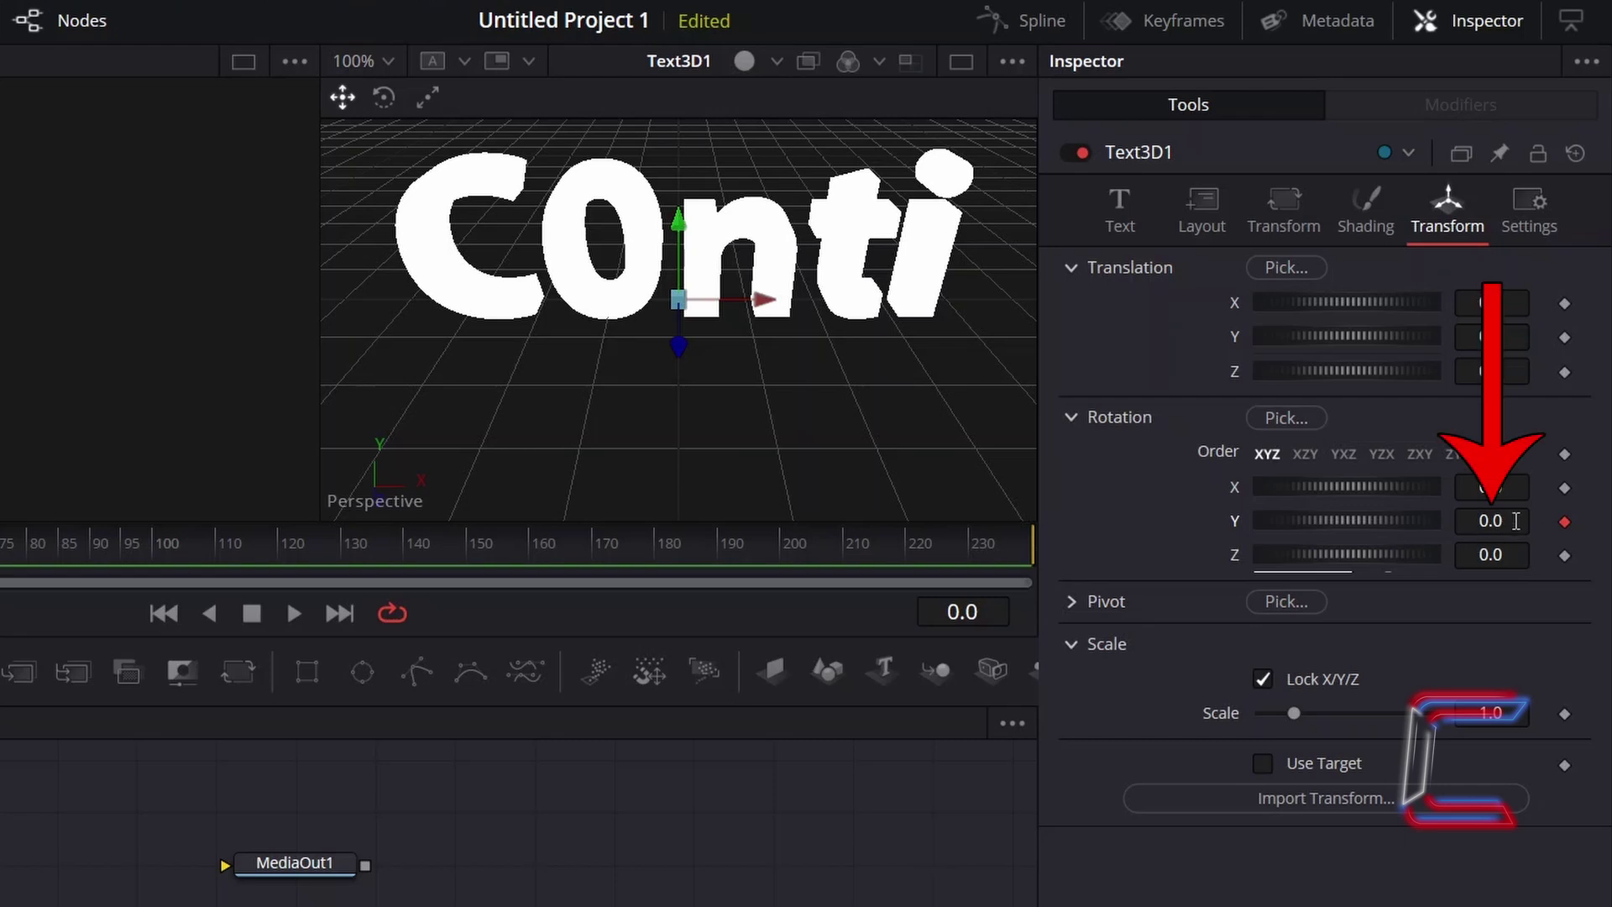
click(1516, 522)
text(-12)
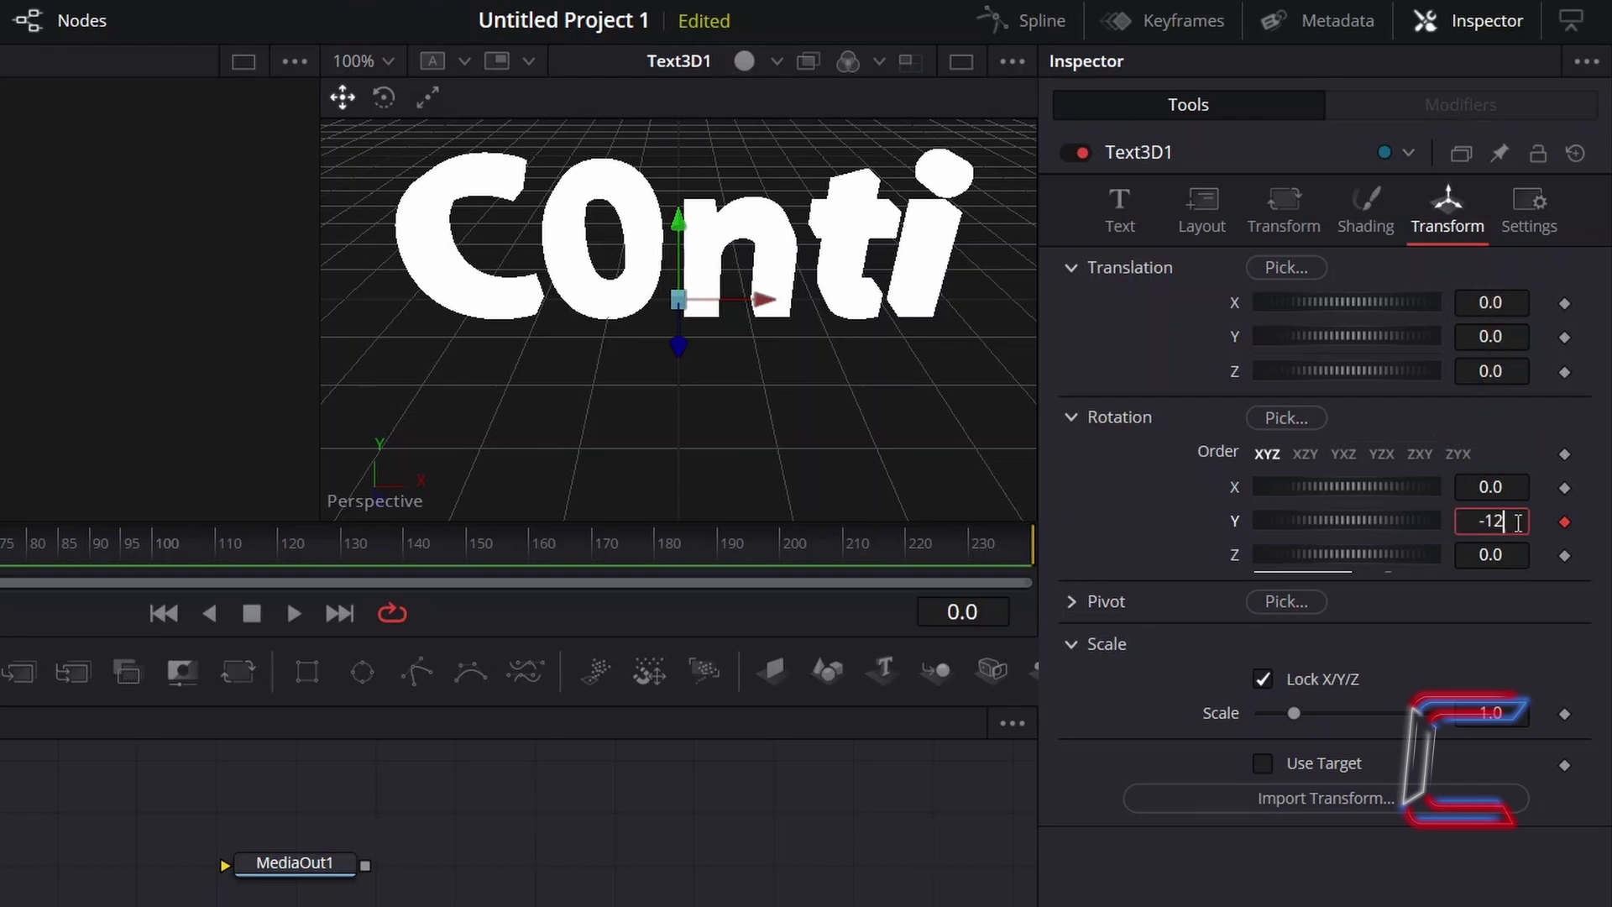
key(Tab)
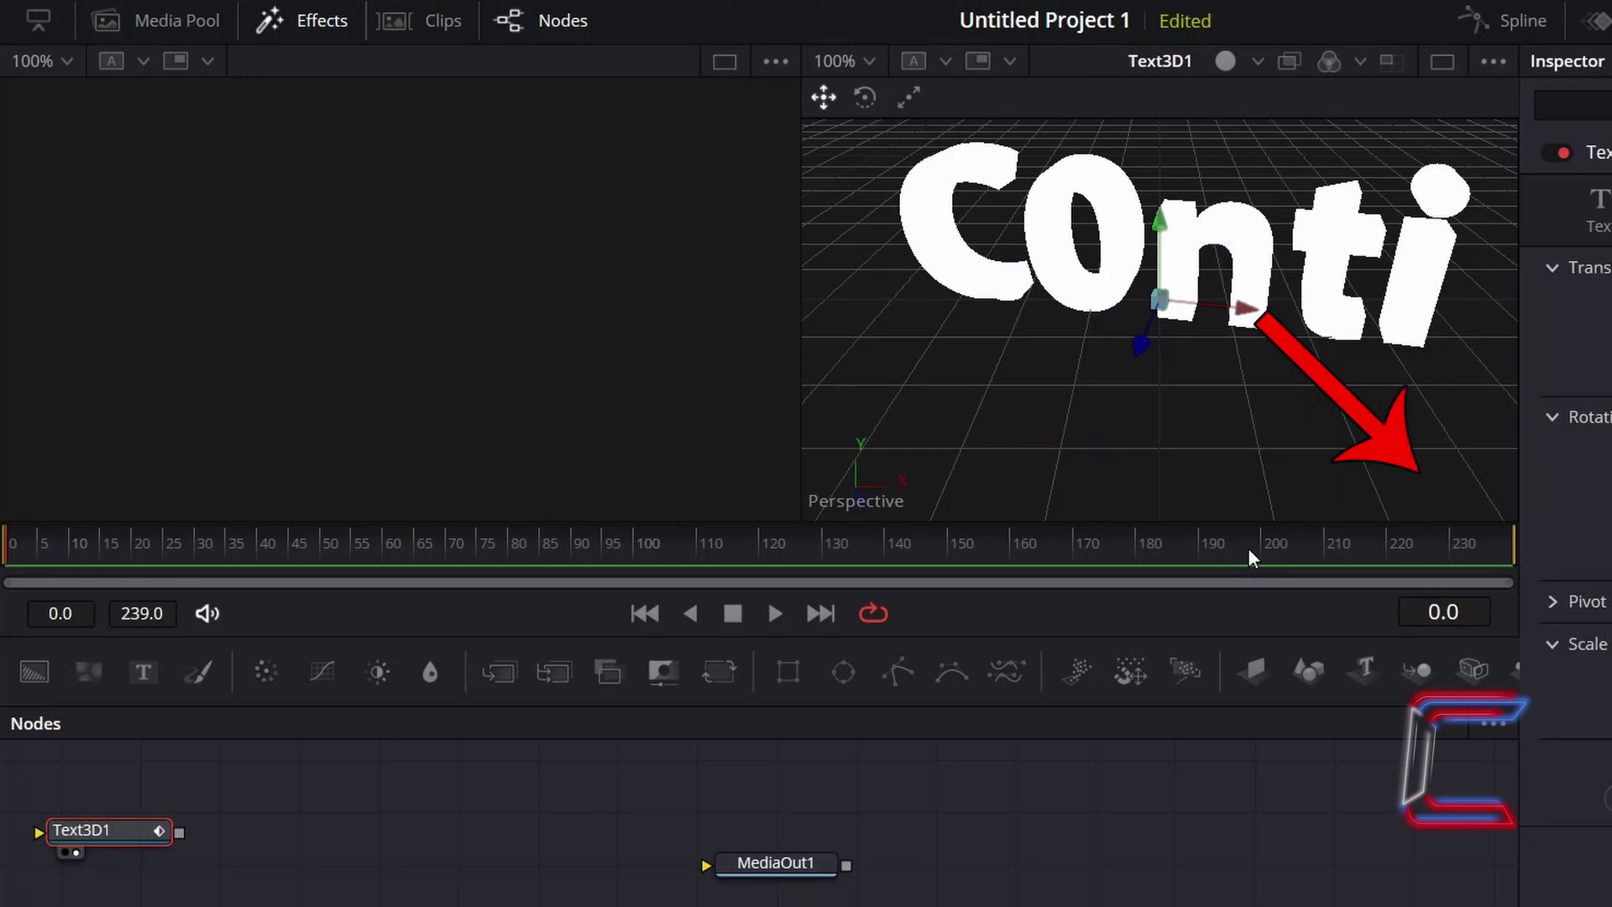
- At the clip's end, frame 239, set the Y rotation keyframe to -20
drag(1248, 547, 1510, 526)
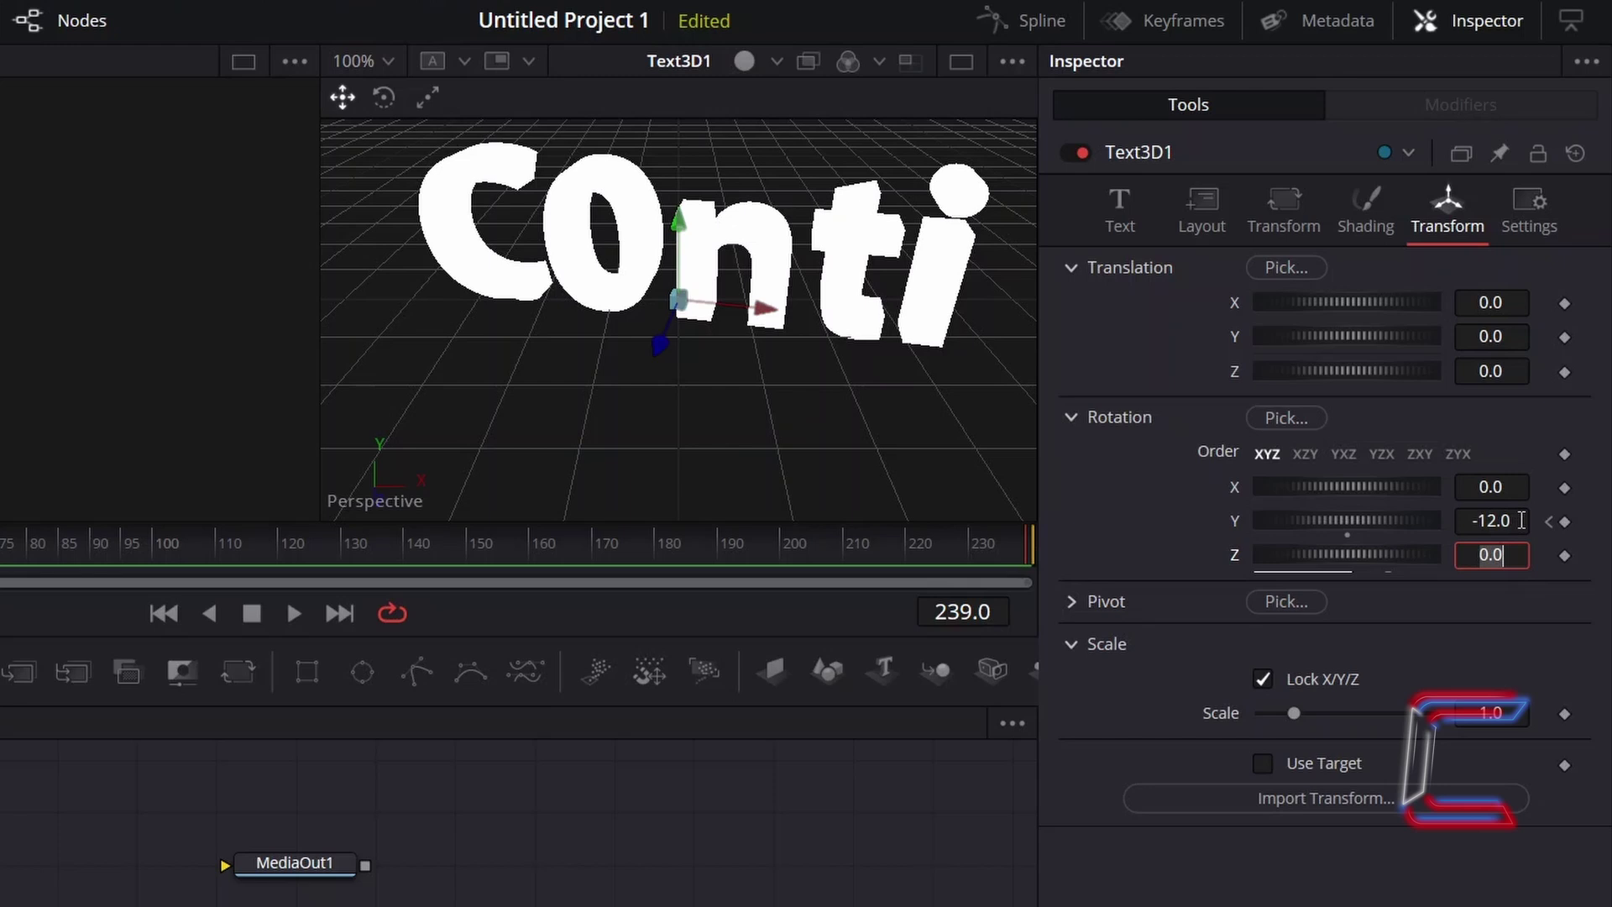
click(1522, 520)
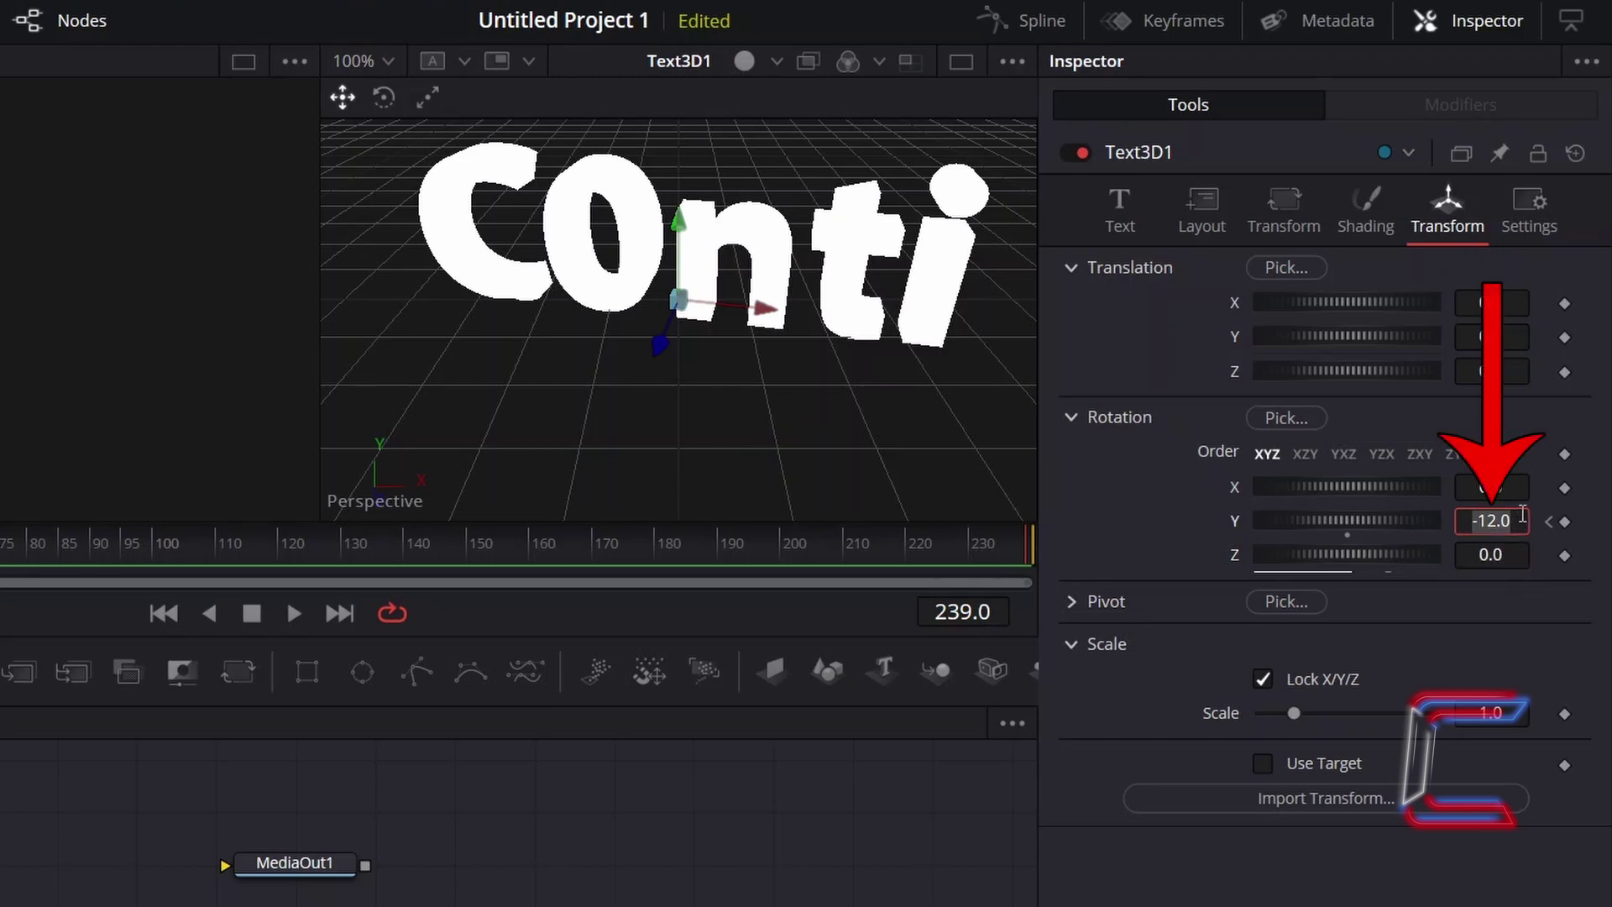
text(-20)
key(Tab)
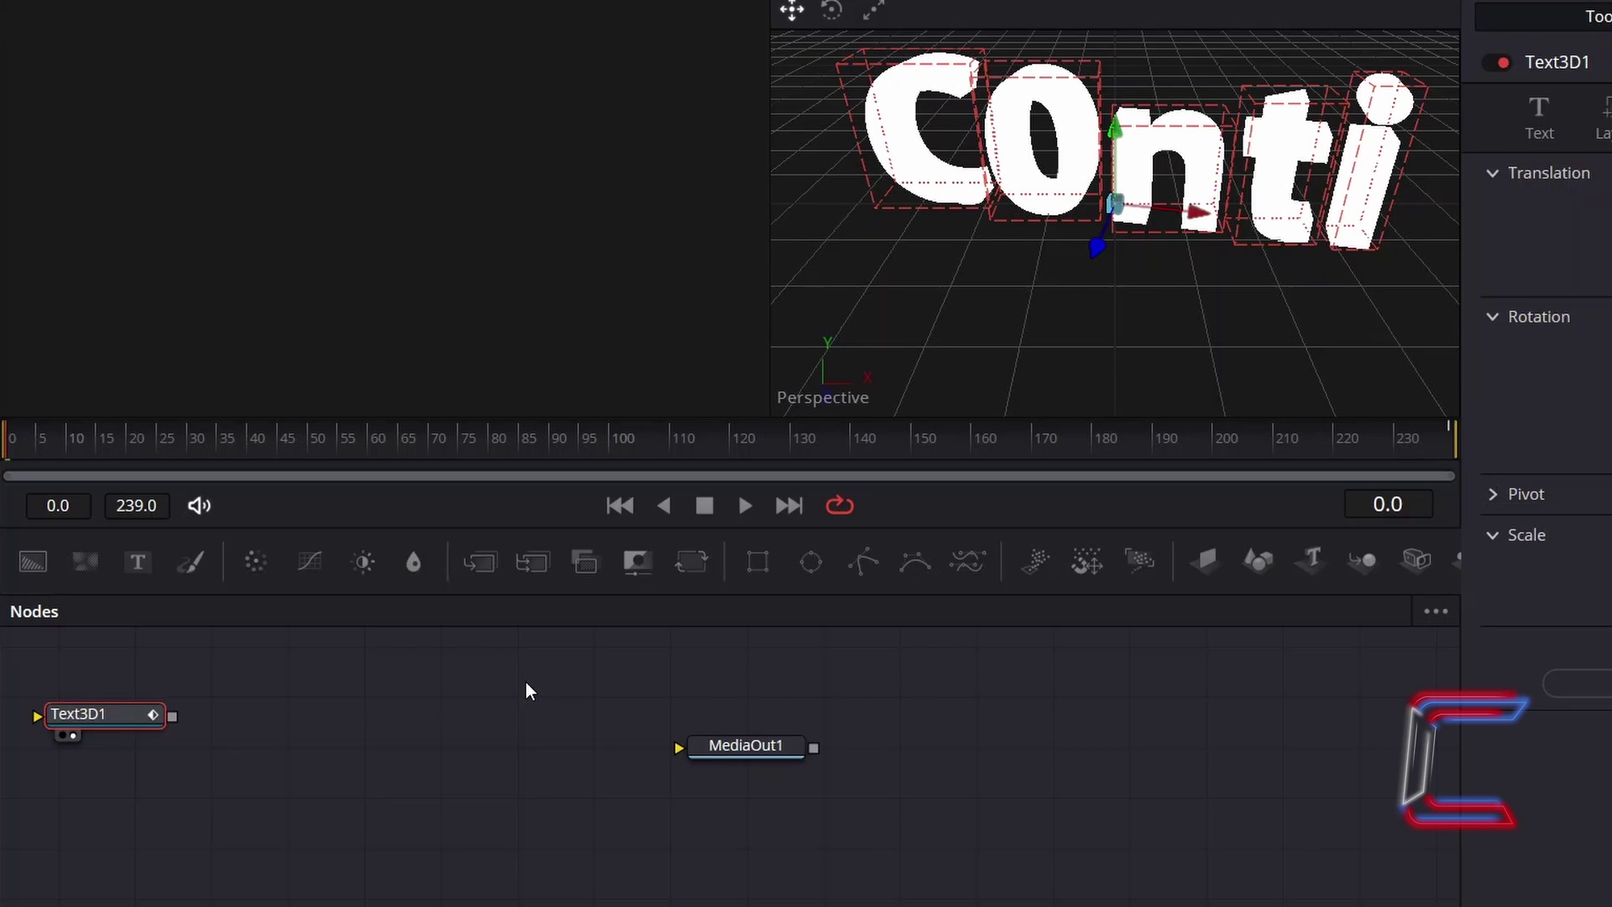
- Add a Replace Material 3D node after Text3D1 using the 'repl' tool search
key(shift+space)
text(repl)
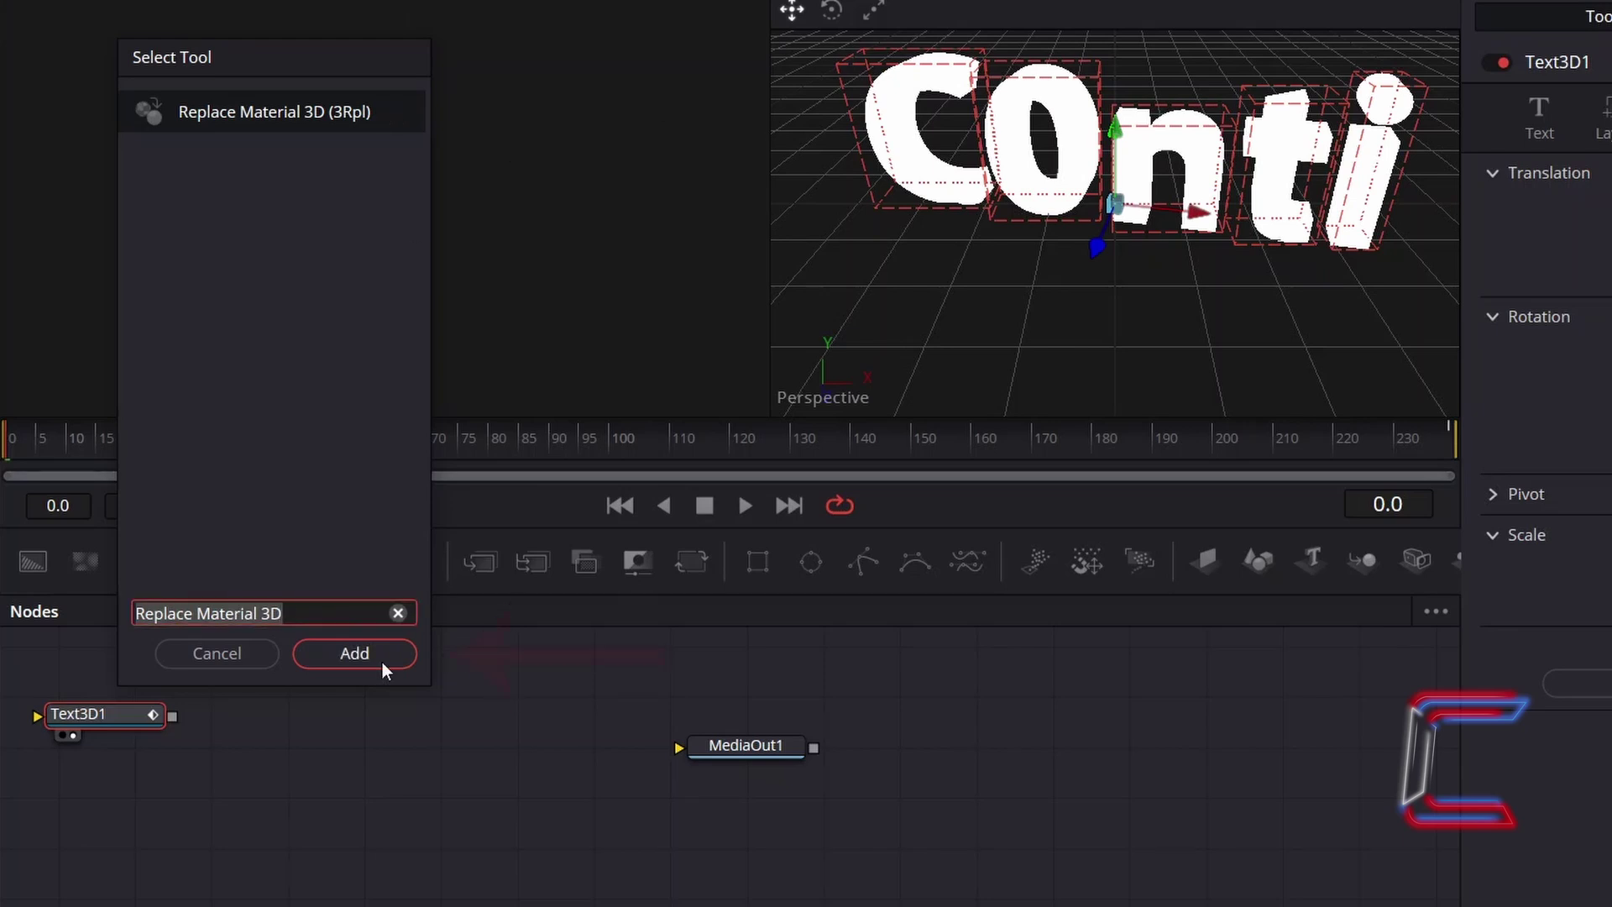
click(355, 654)
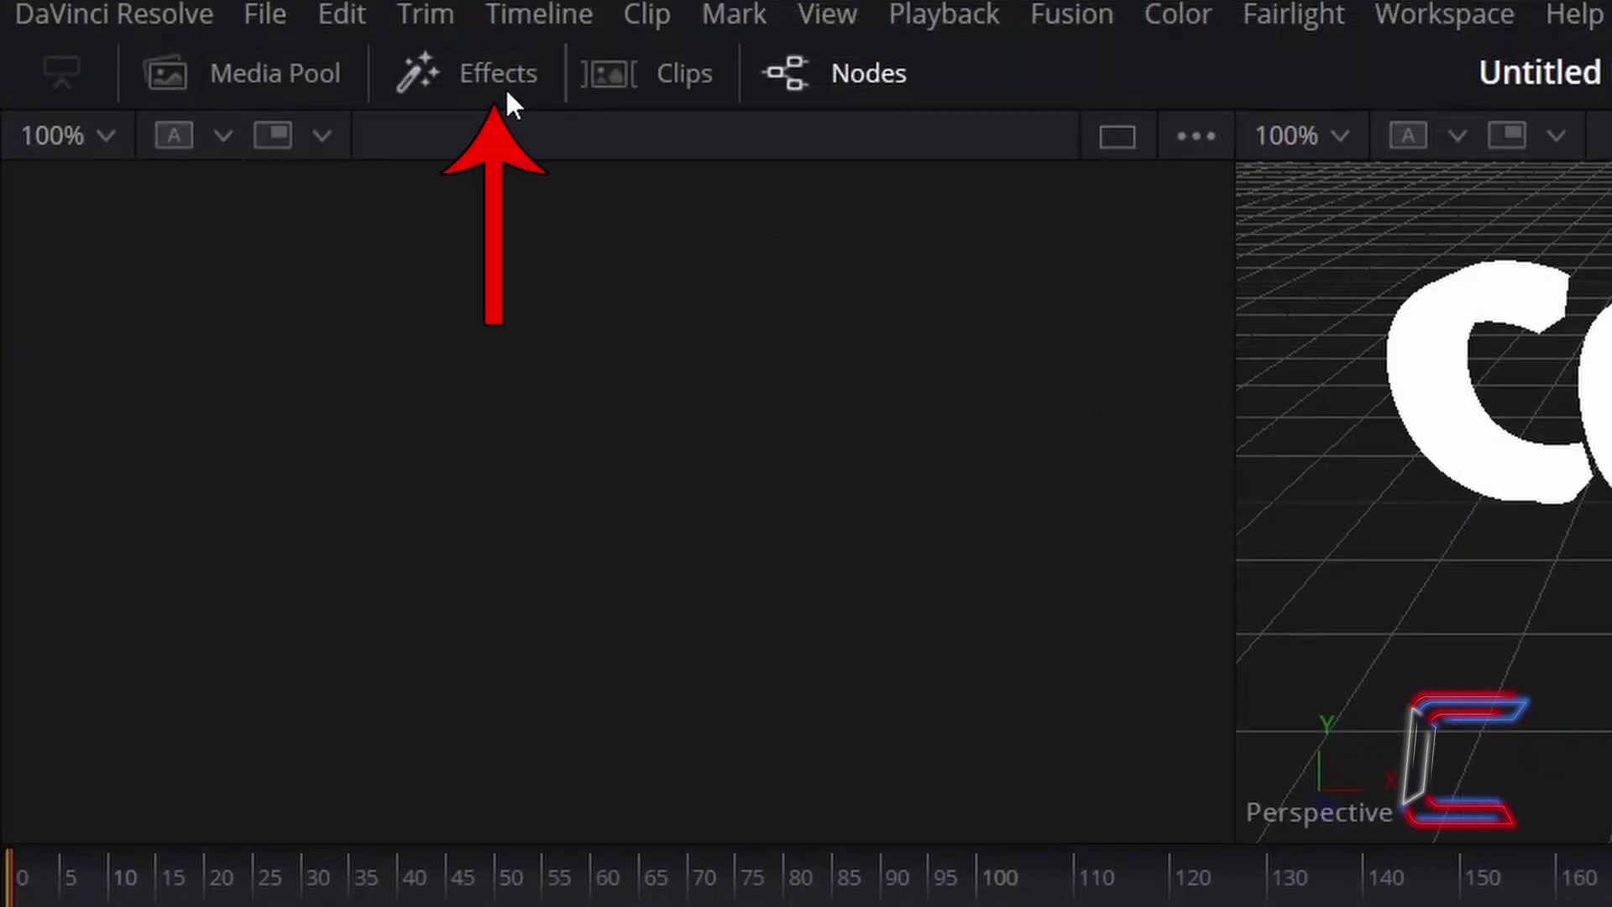
- Bring the Chrome shader from Templates > Fusion > Shaders into the node graph
click(508, 94)
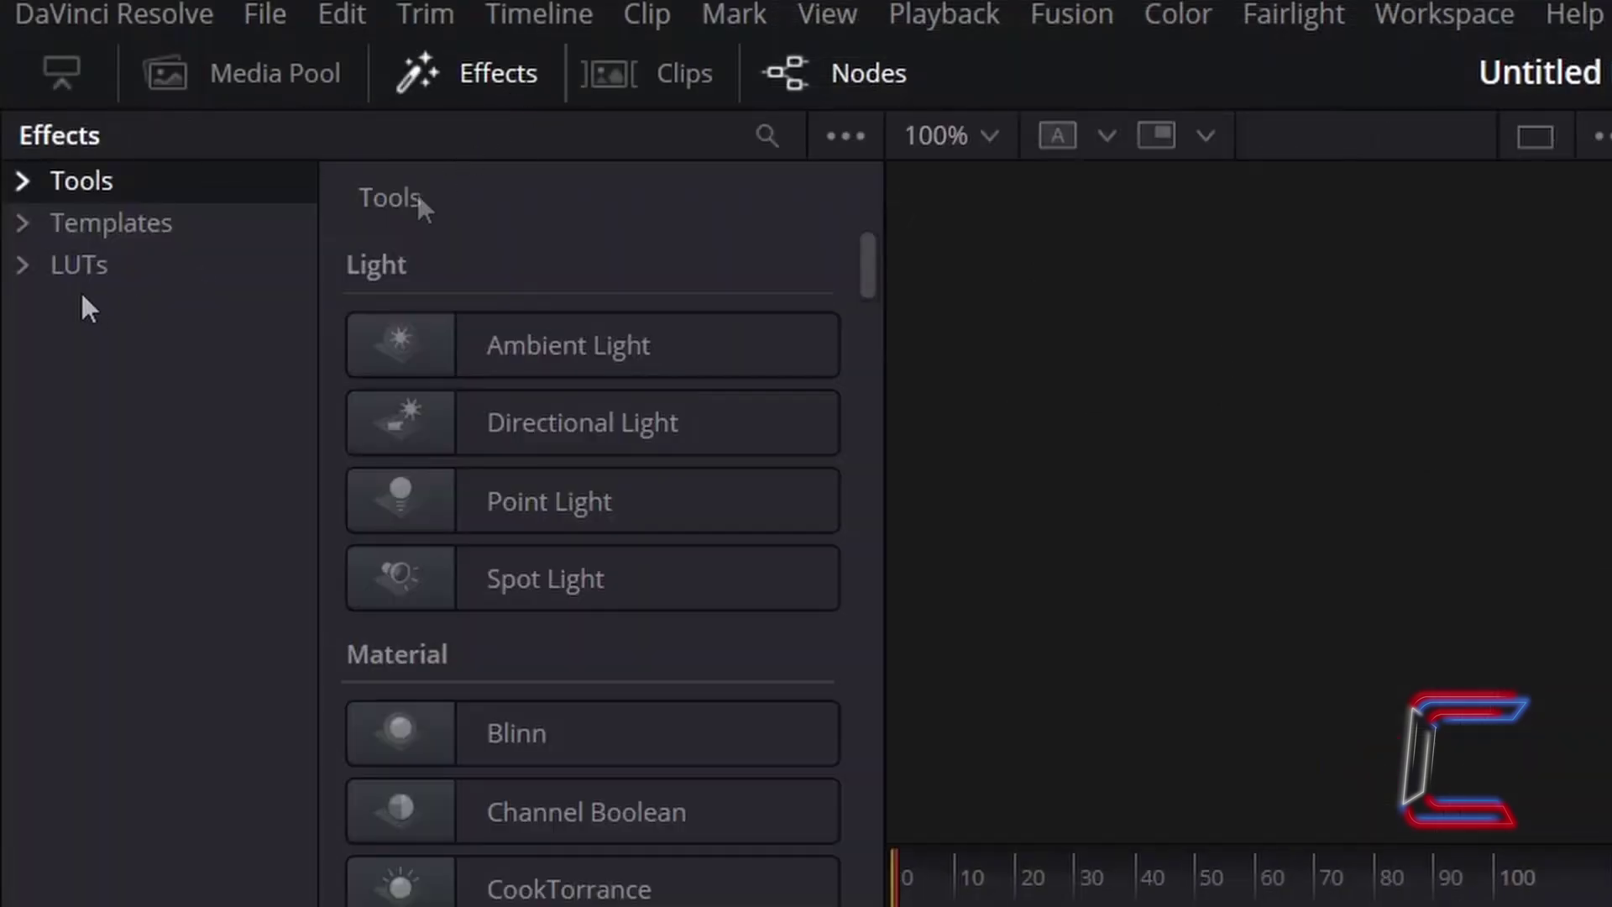
click(24, 223)
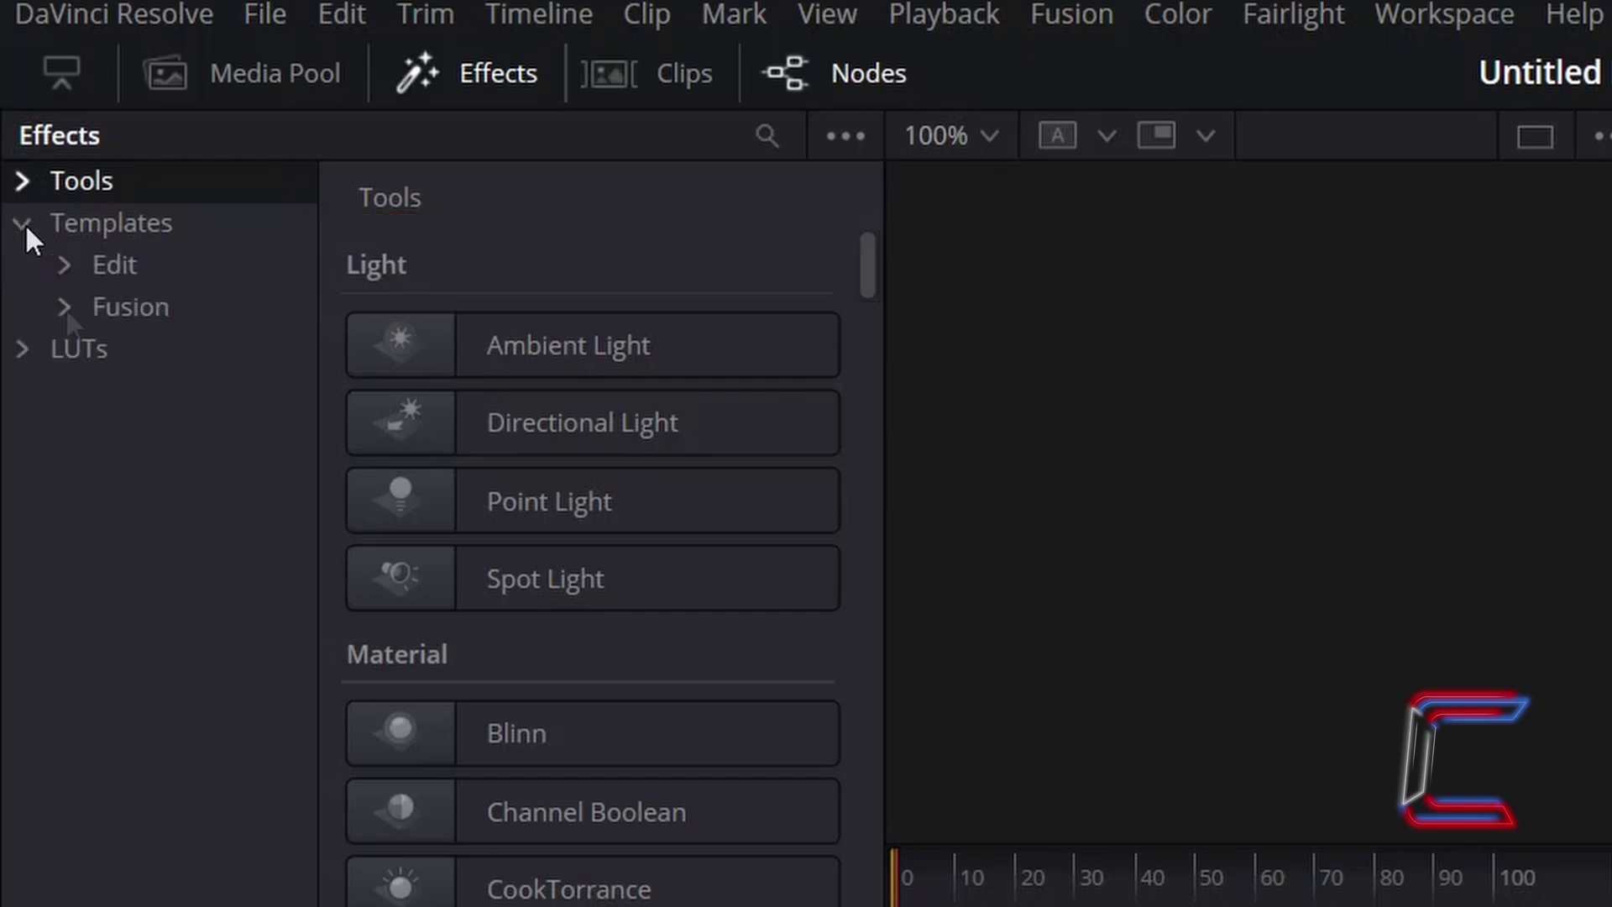
click(64, 305)
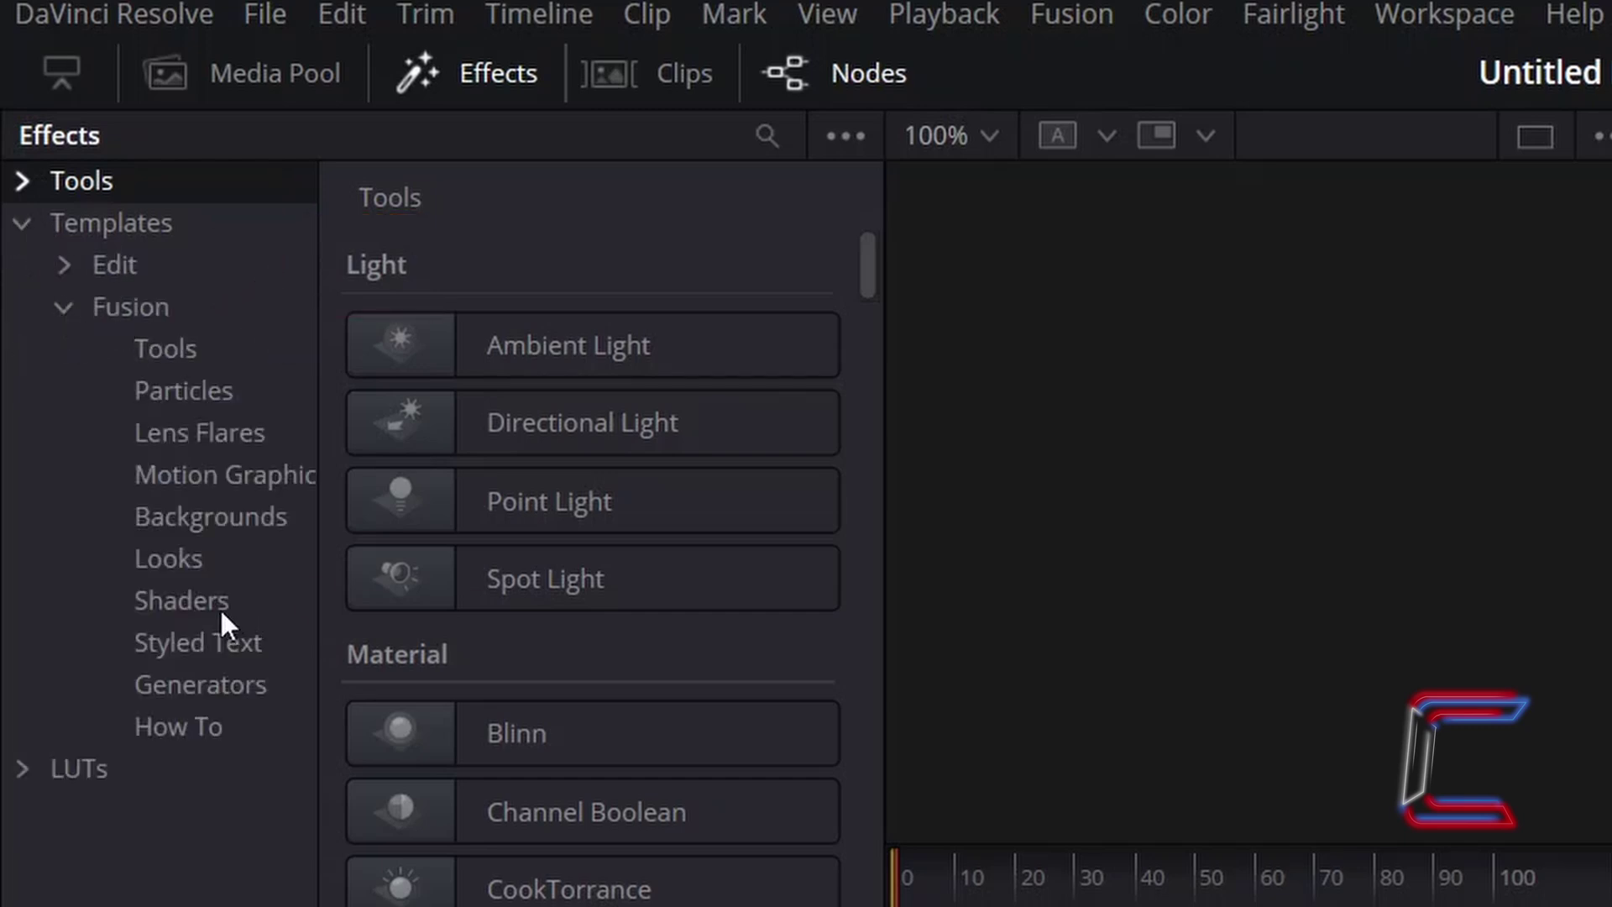
click(222, 609)
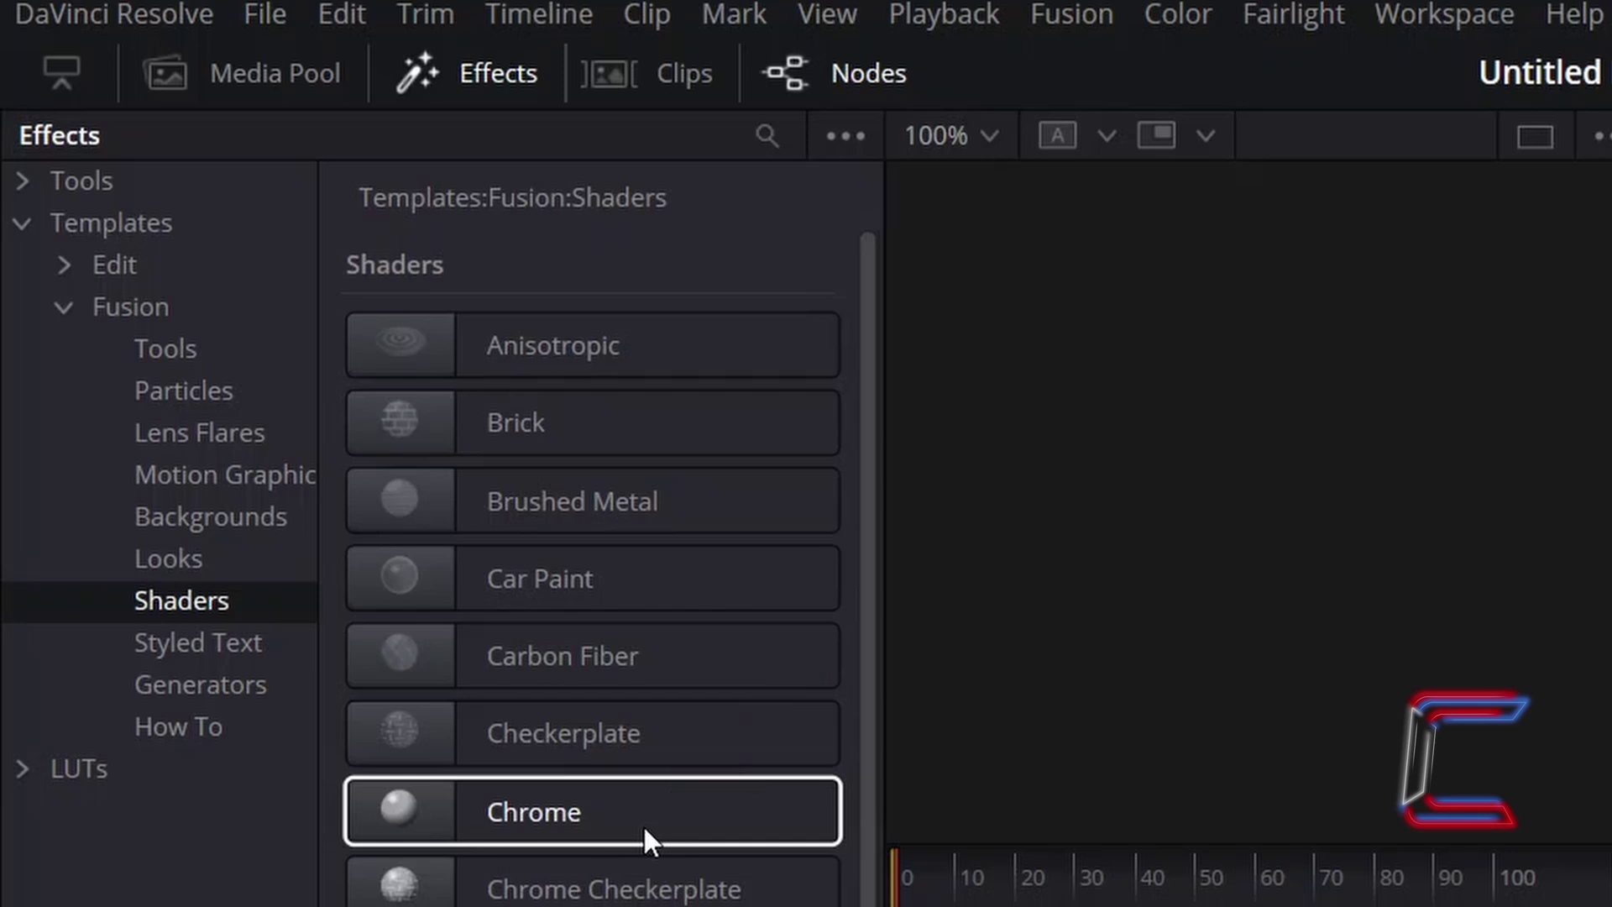
click(523, 79)
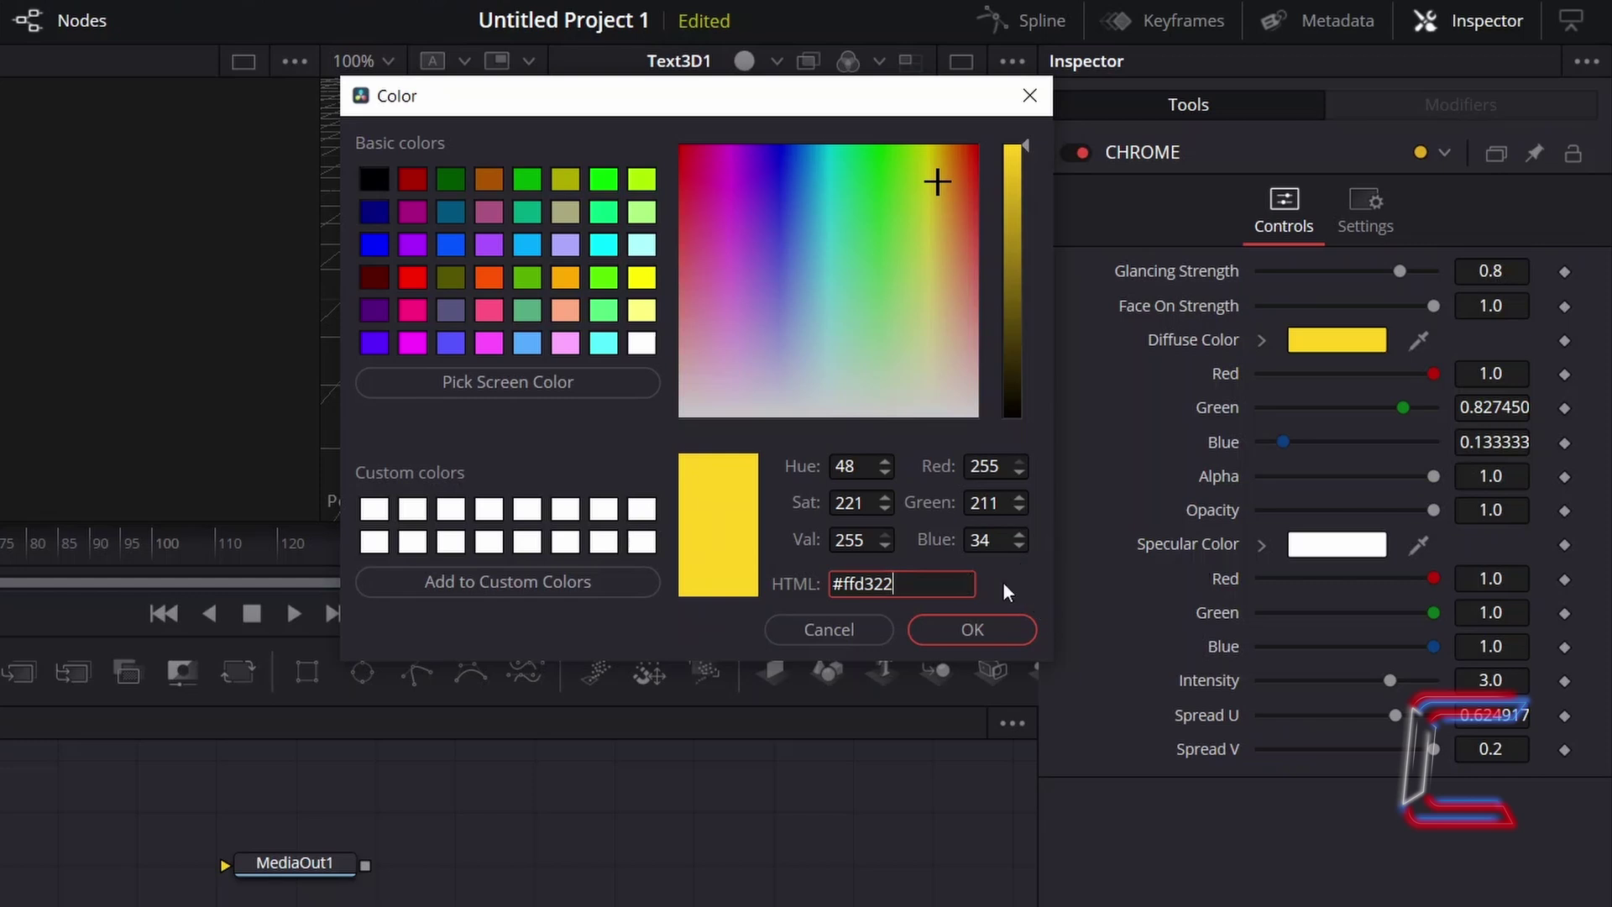
- Confirm the #ffd322 diffuse colour and connect CHROME to ReplaceMaterial3D1's material input
click(1011, 627)
click(304, 715)
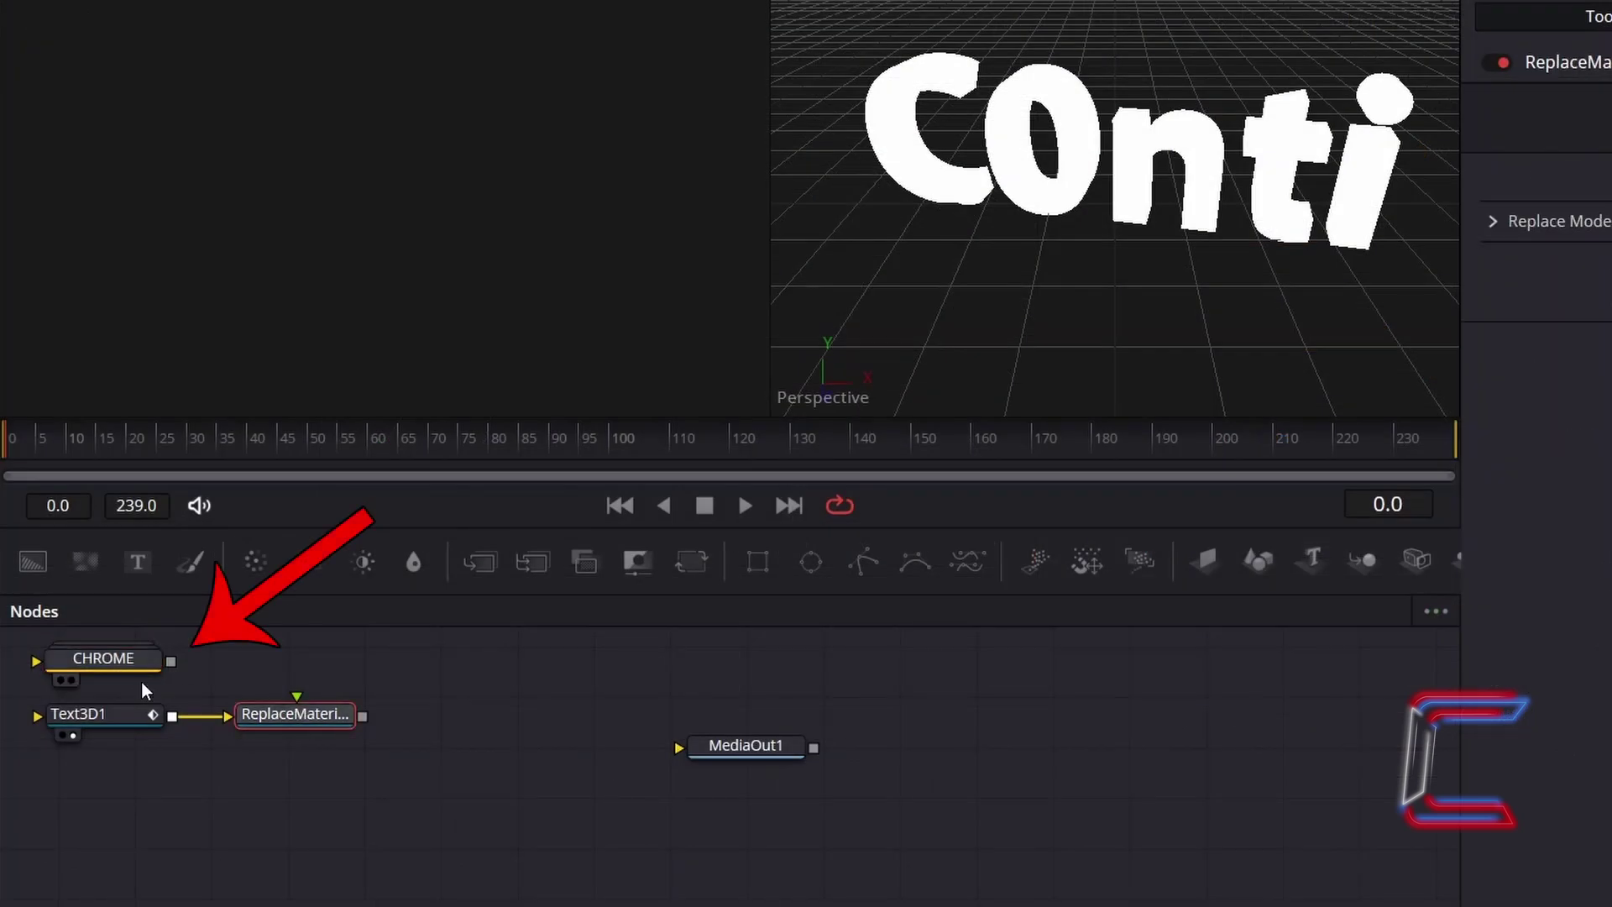
click(151, 657)
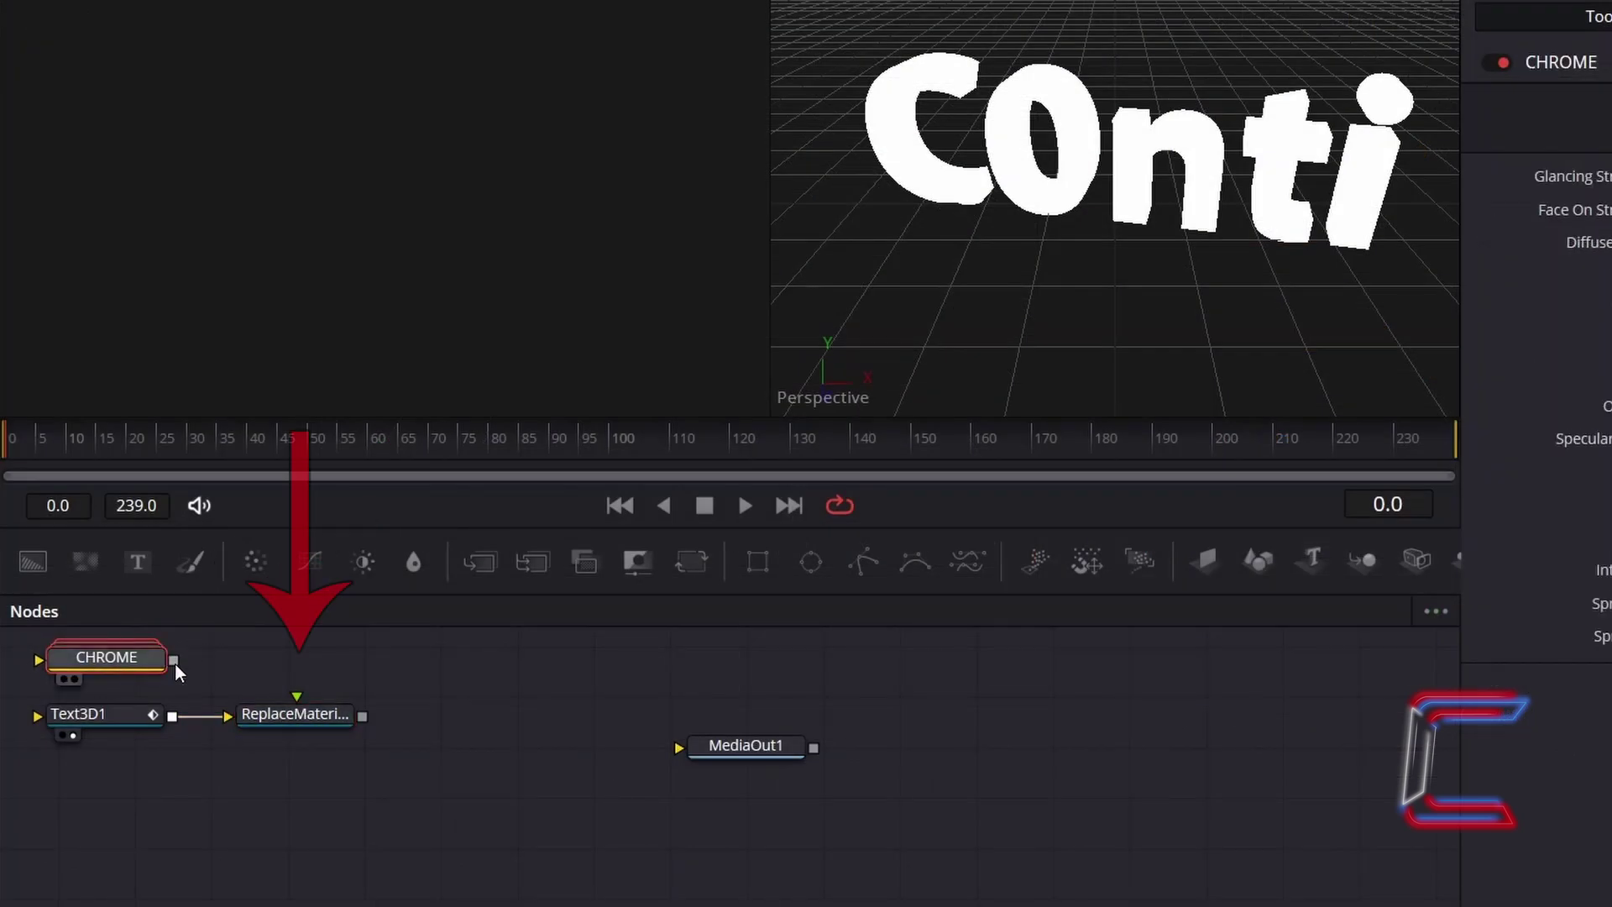
drag(174, 661, 296, 700)
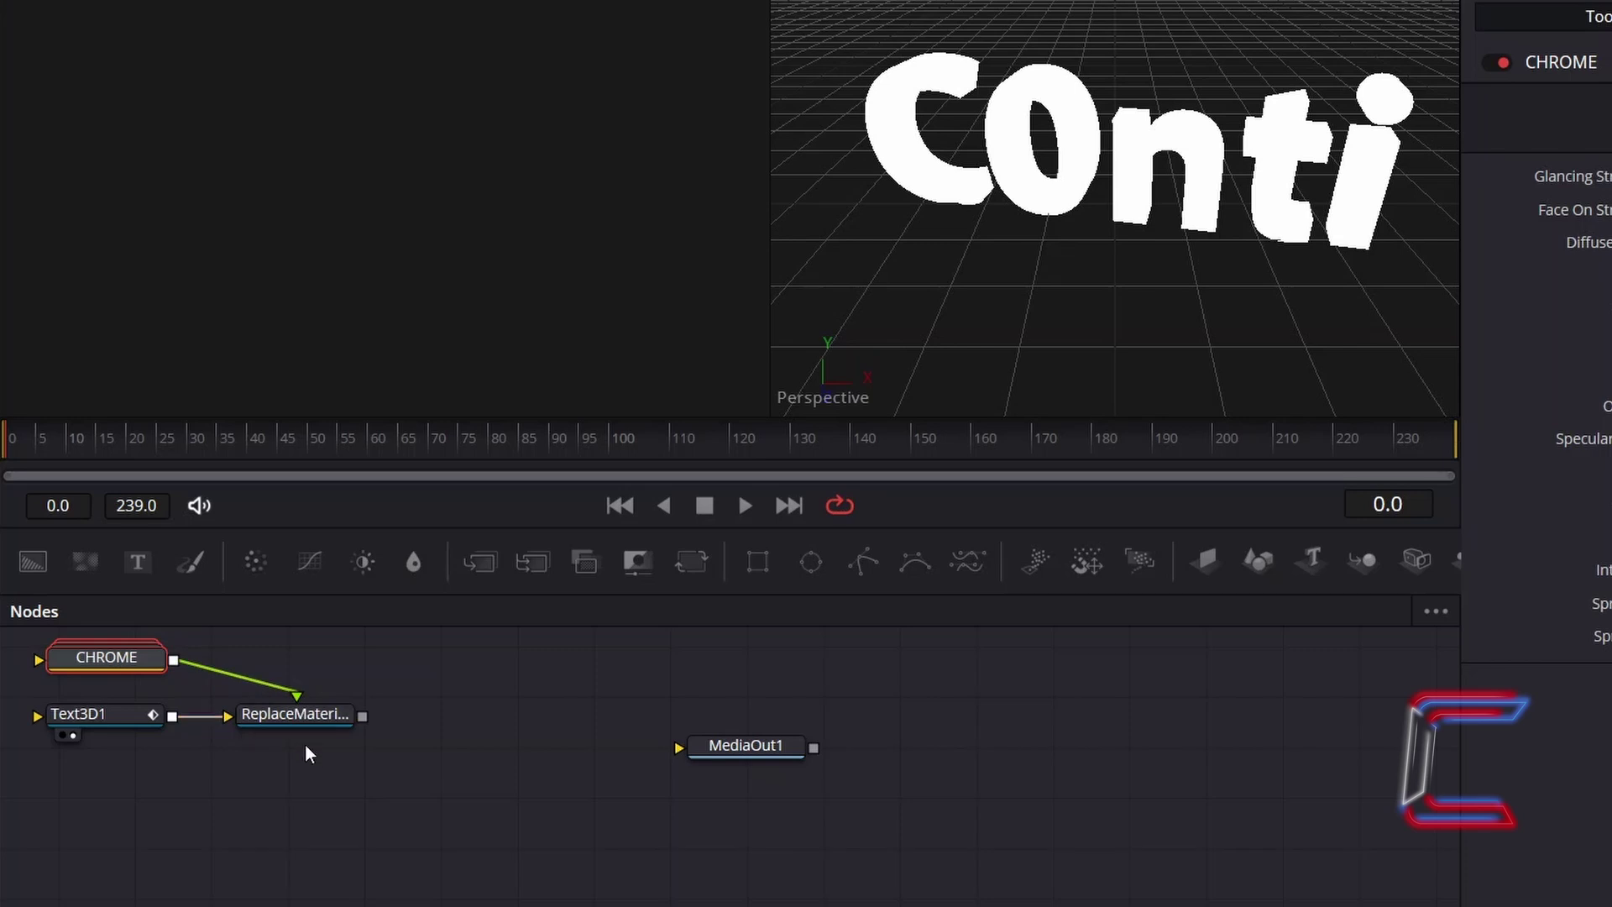
click(263, 737)
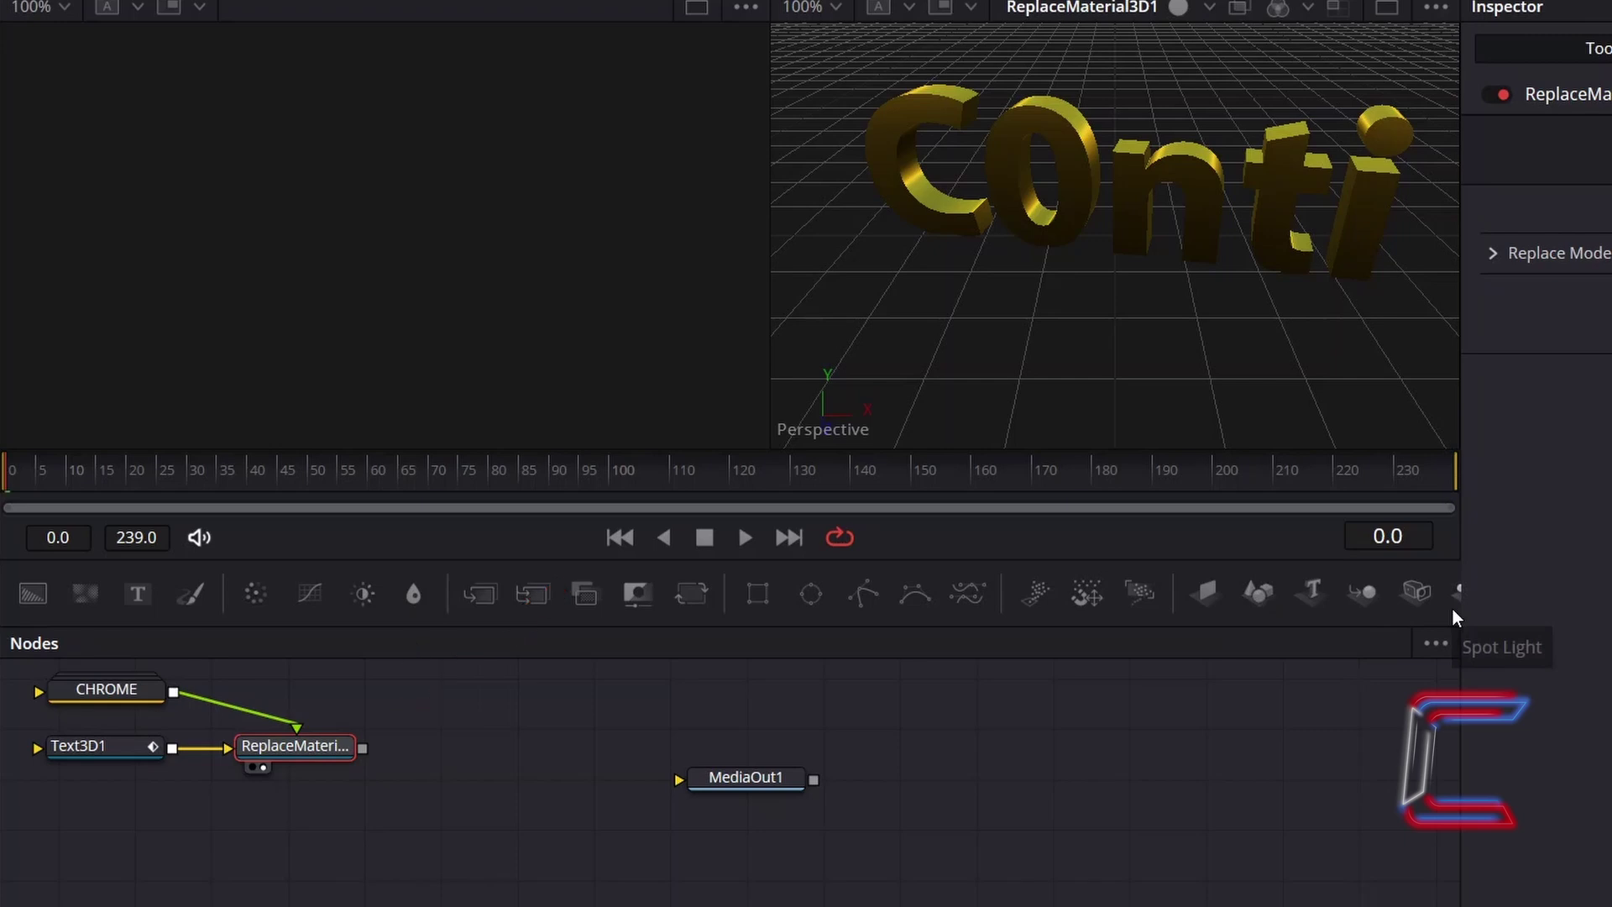
- Add a Renderer 3D node after ReplaceMaterial3D1 and view its 1920x1080 gold C0nti output
key(shift+space)
text(Renderer 3D)
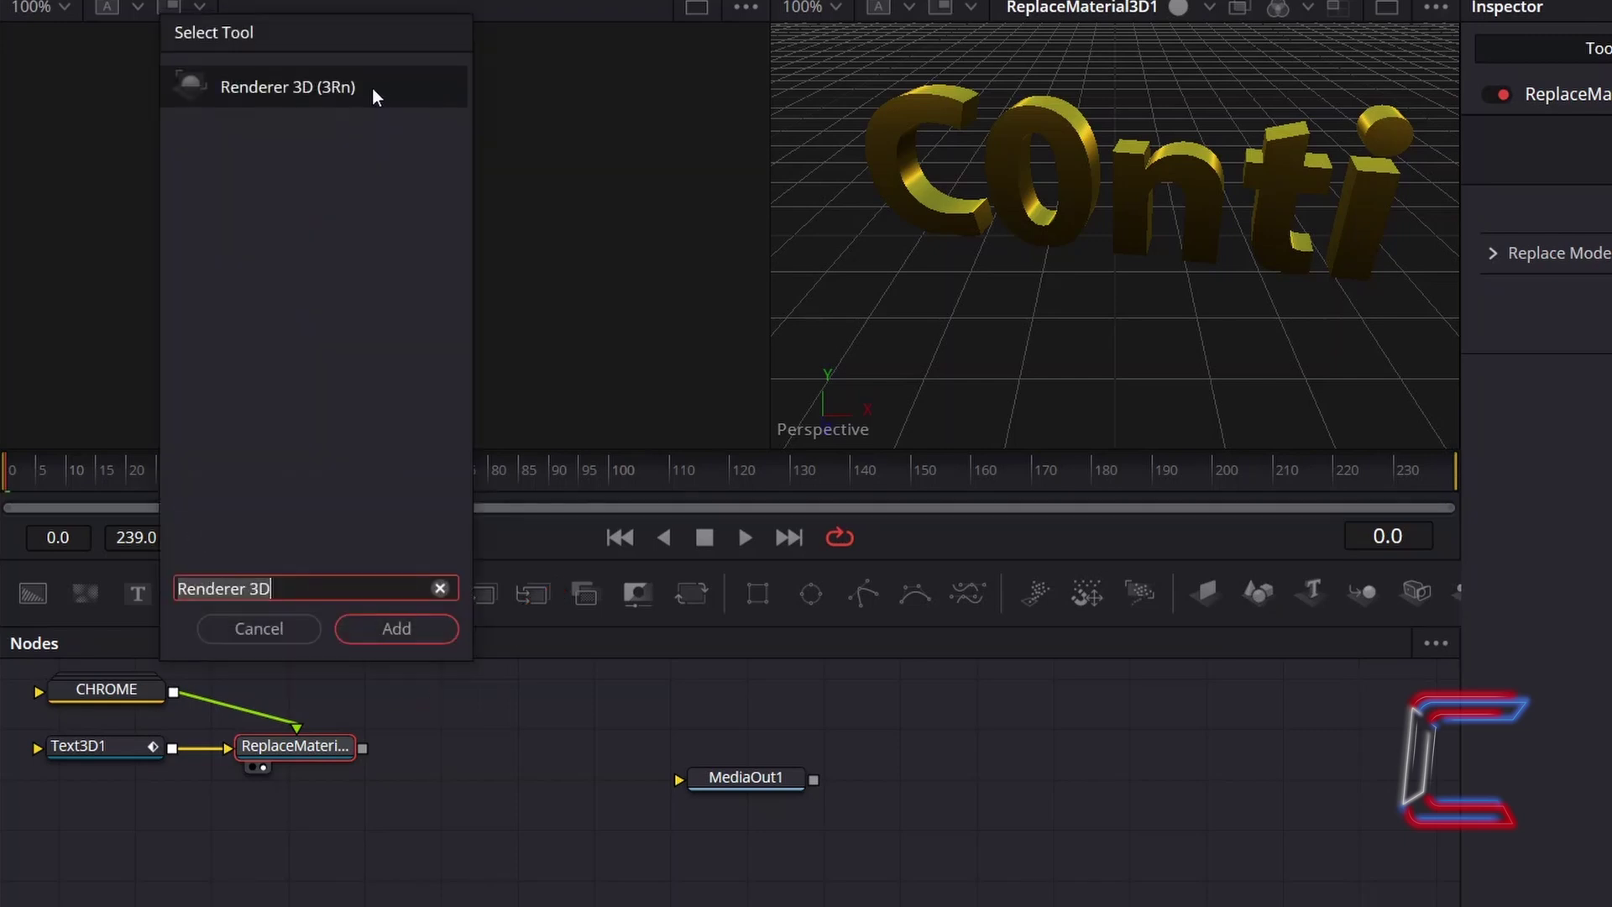
click(435, 637)
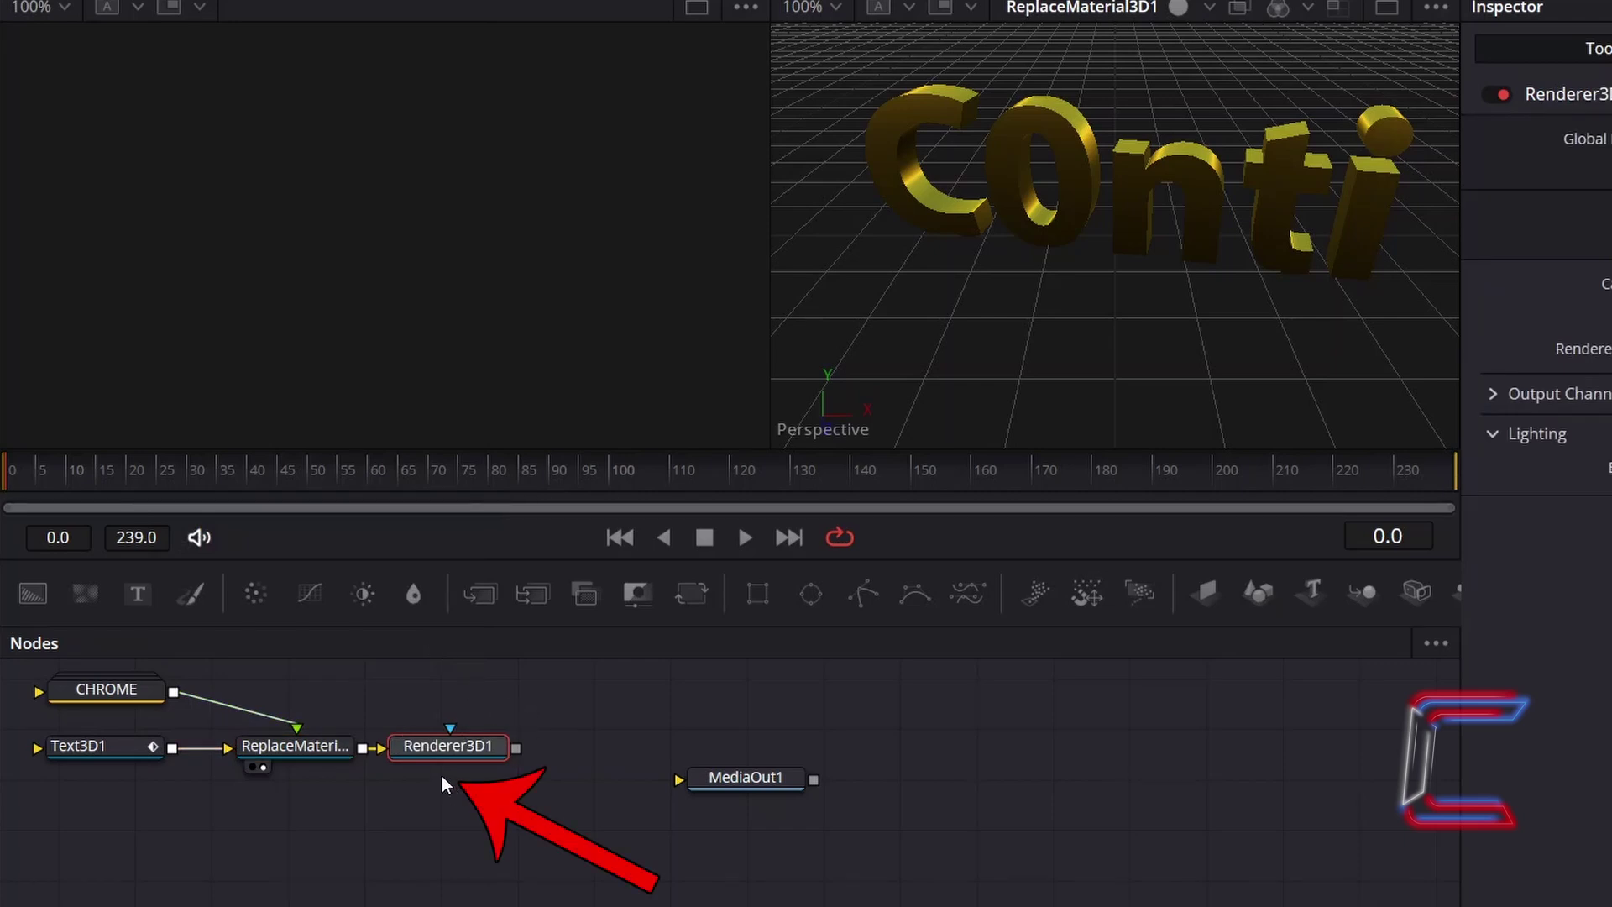
click(416, 767)
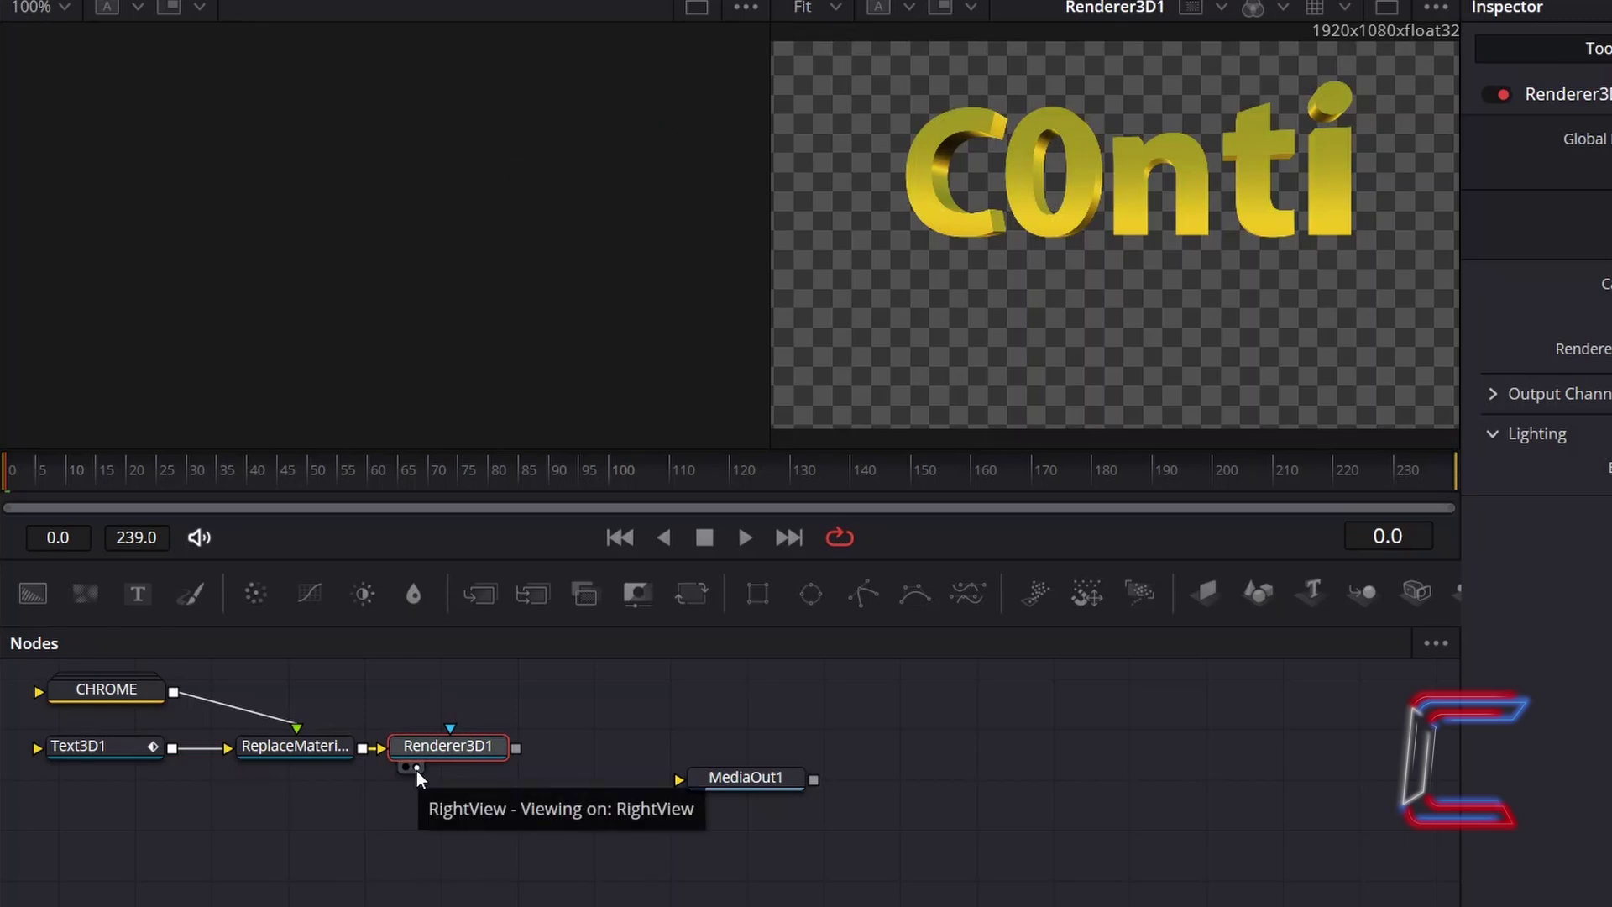
click(418, 777)
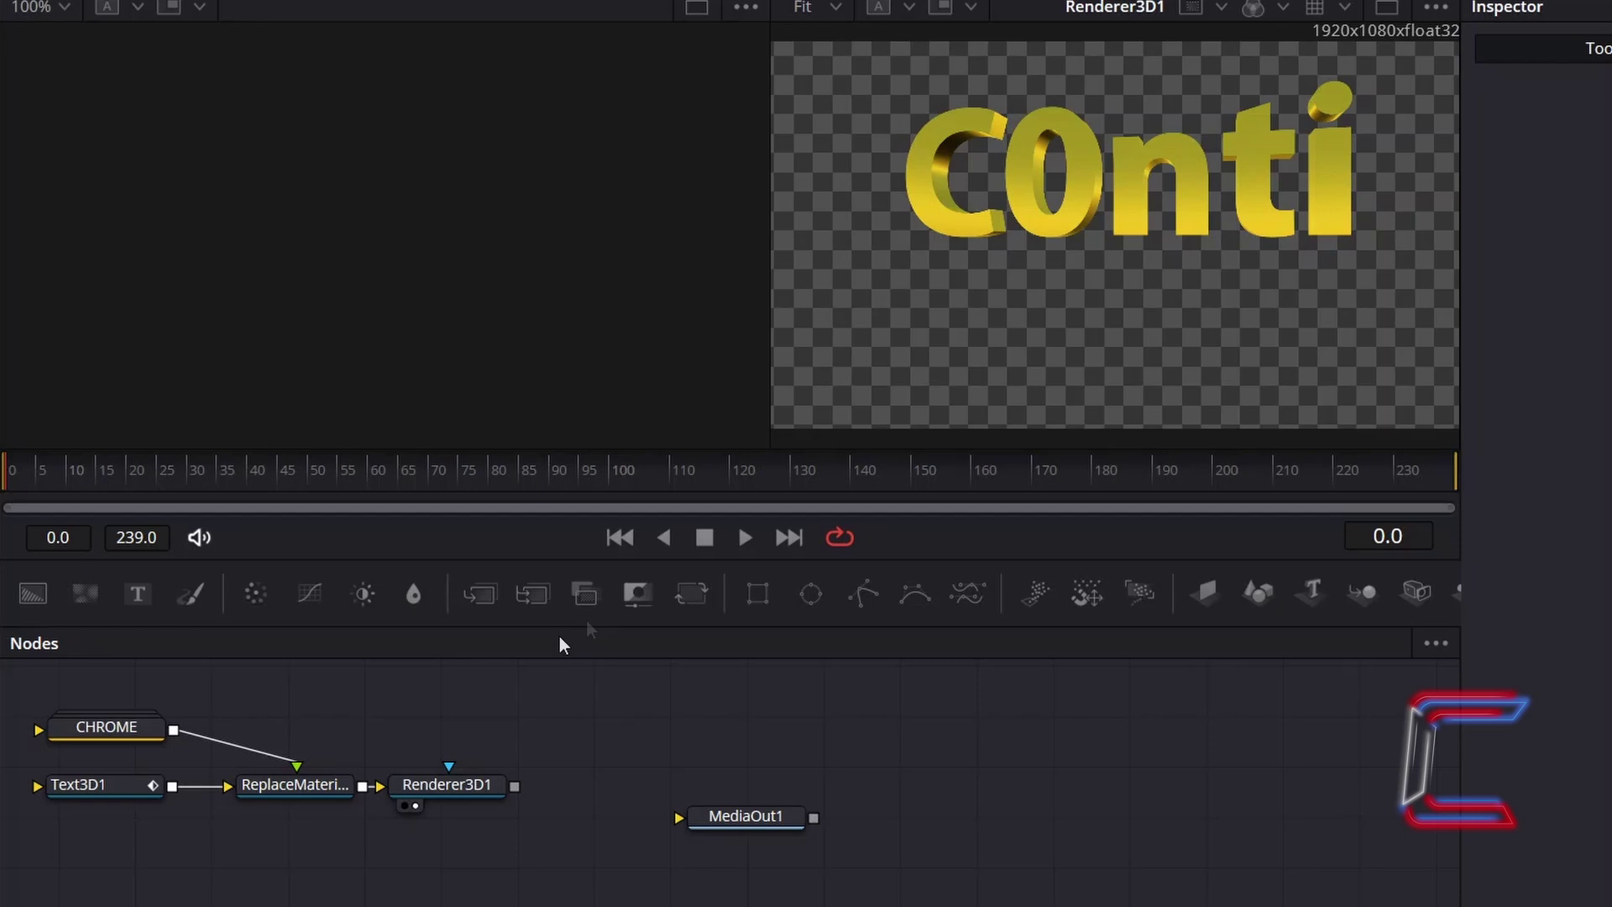
- Scale Text3D1 up to 1.1 and reset its X, Y and Z translation back to 0
click(74, 791)
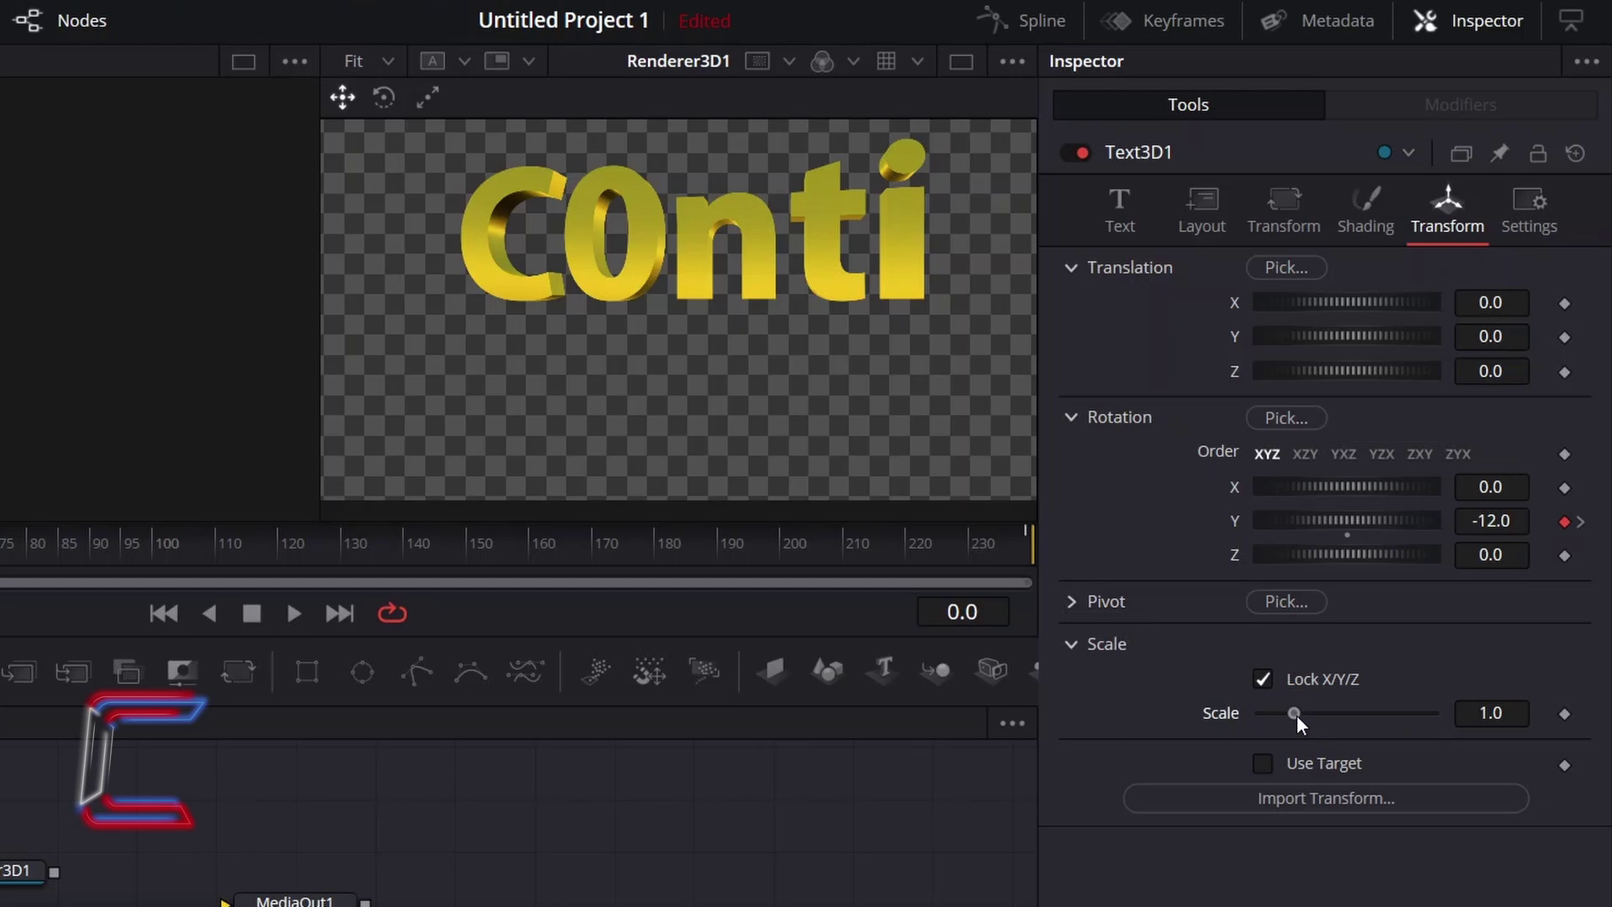
drag(1297, 714, 1299, 714)
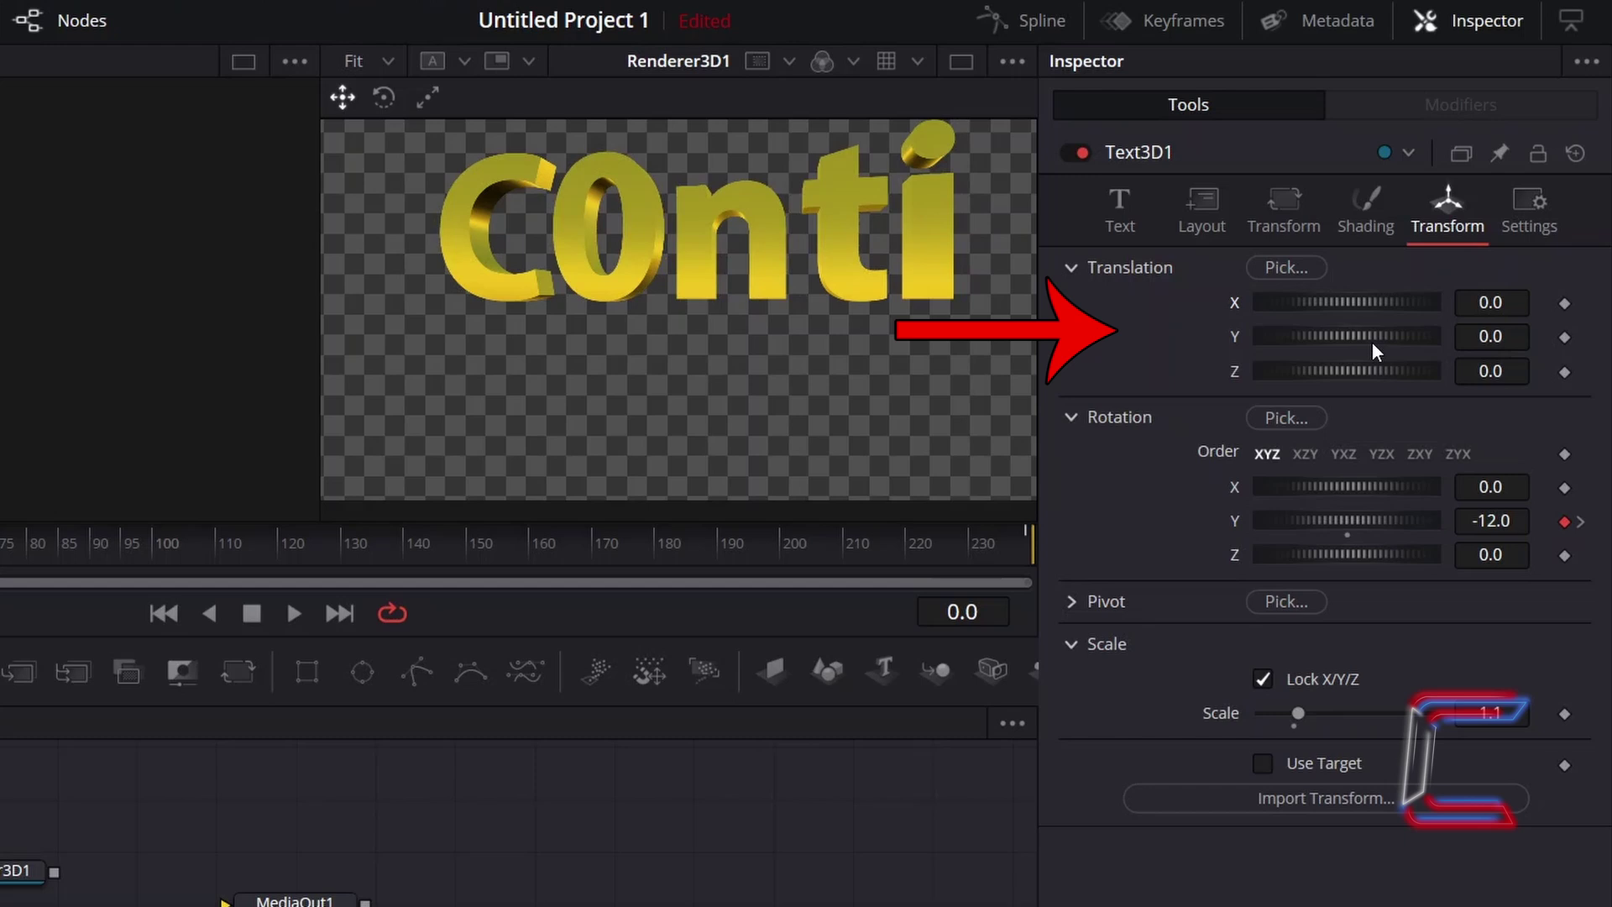
drag(1409, 300, 1367, 350)
double_click(1431, 304)
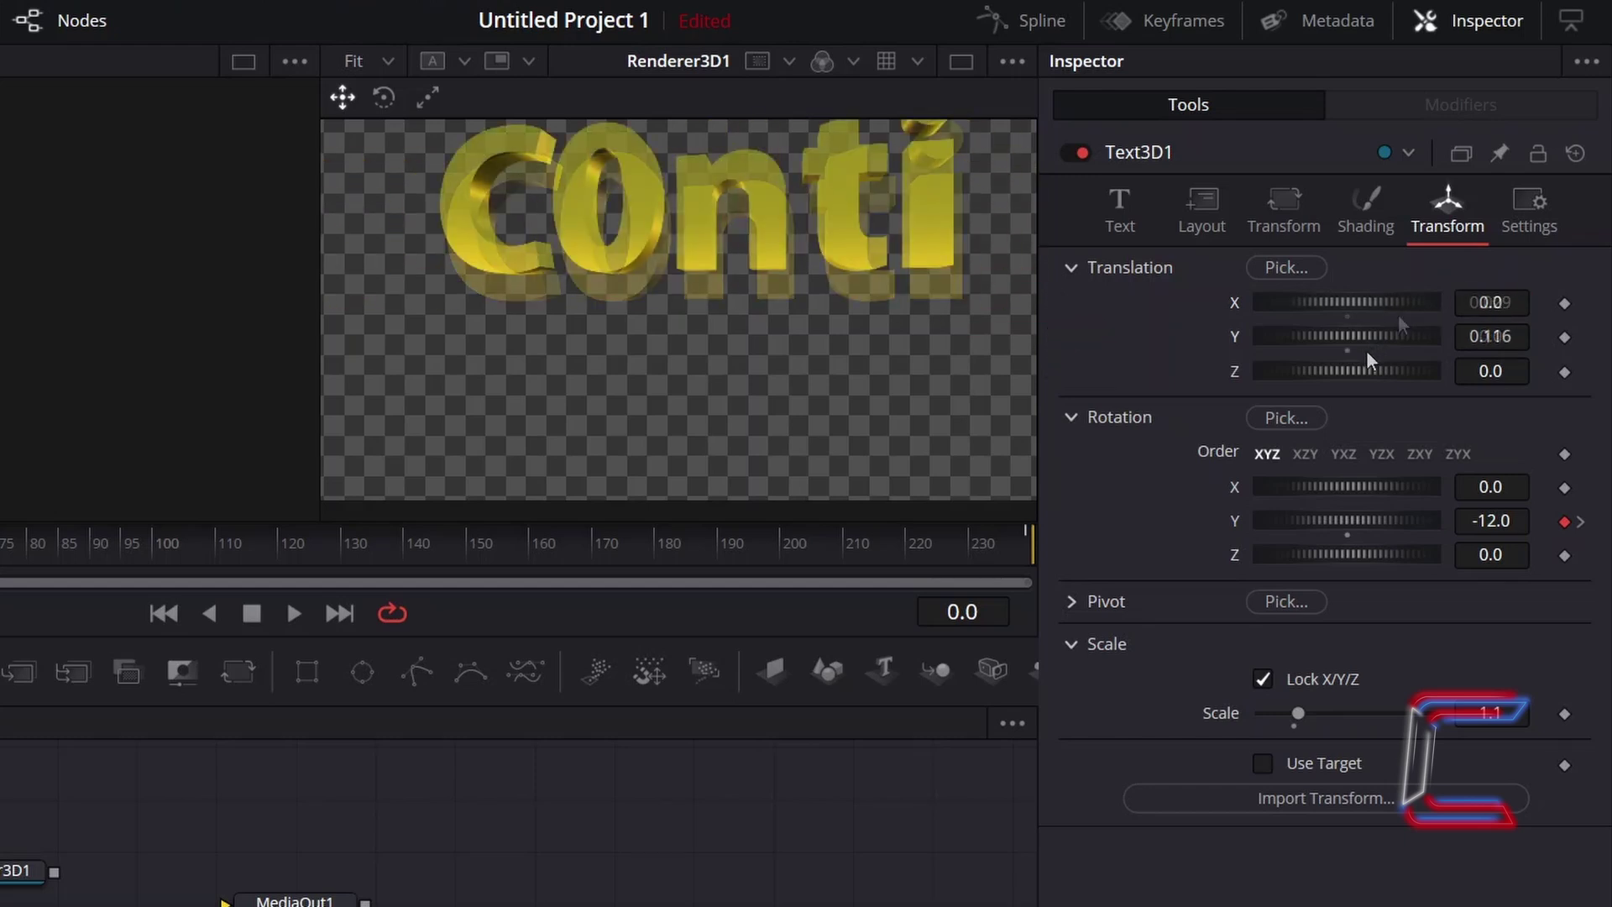
double_click(1348, 347)
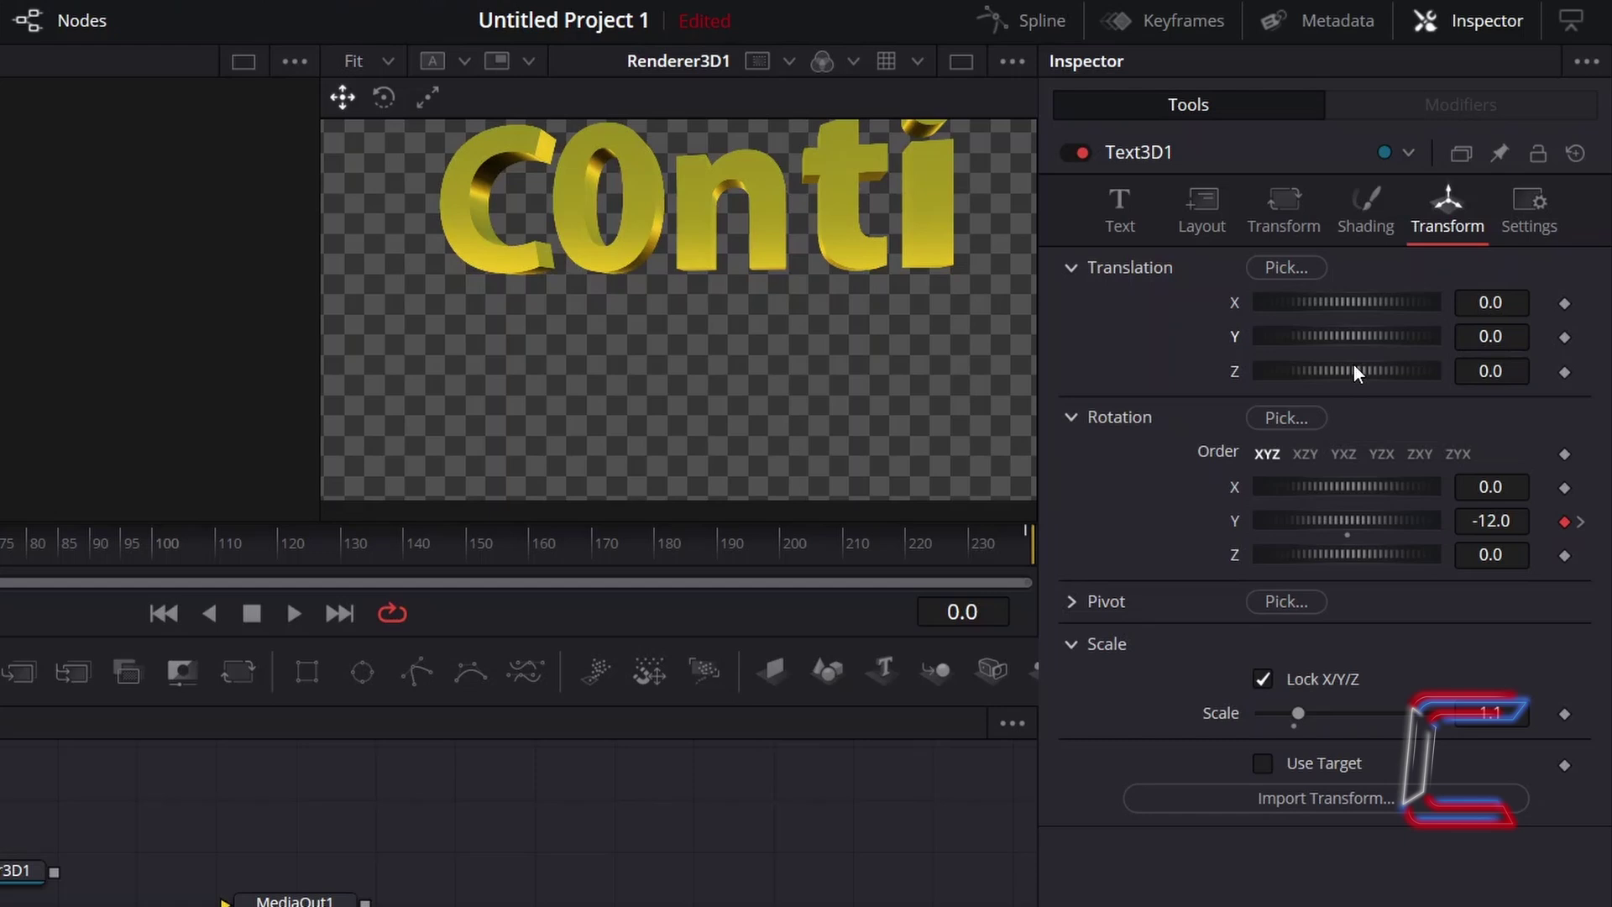
drag(1359, 371, 1335, 337)
double_click(1353, 380)
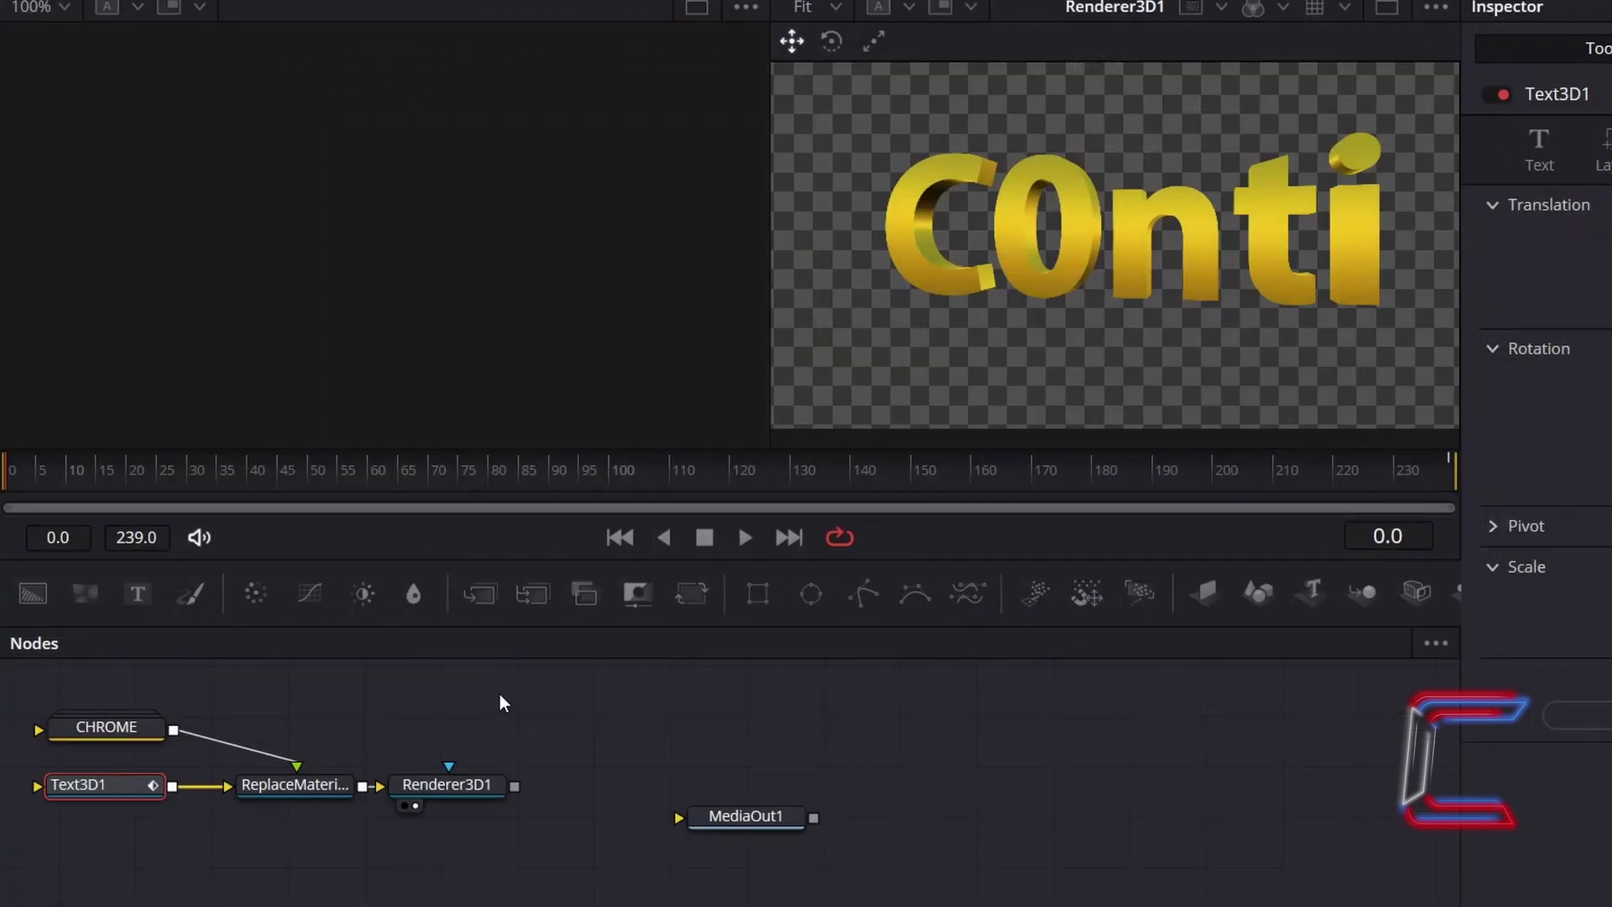
- Group the four text-setup nodes and paste a duplicate group below the original
drag(501, 693, 126, 814)
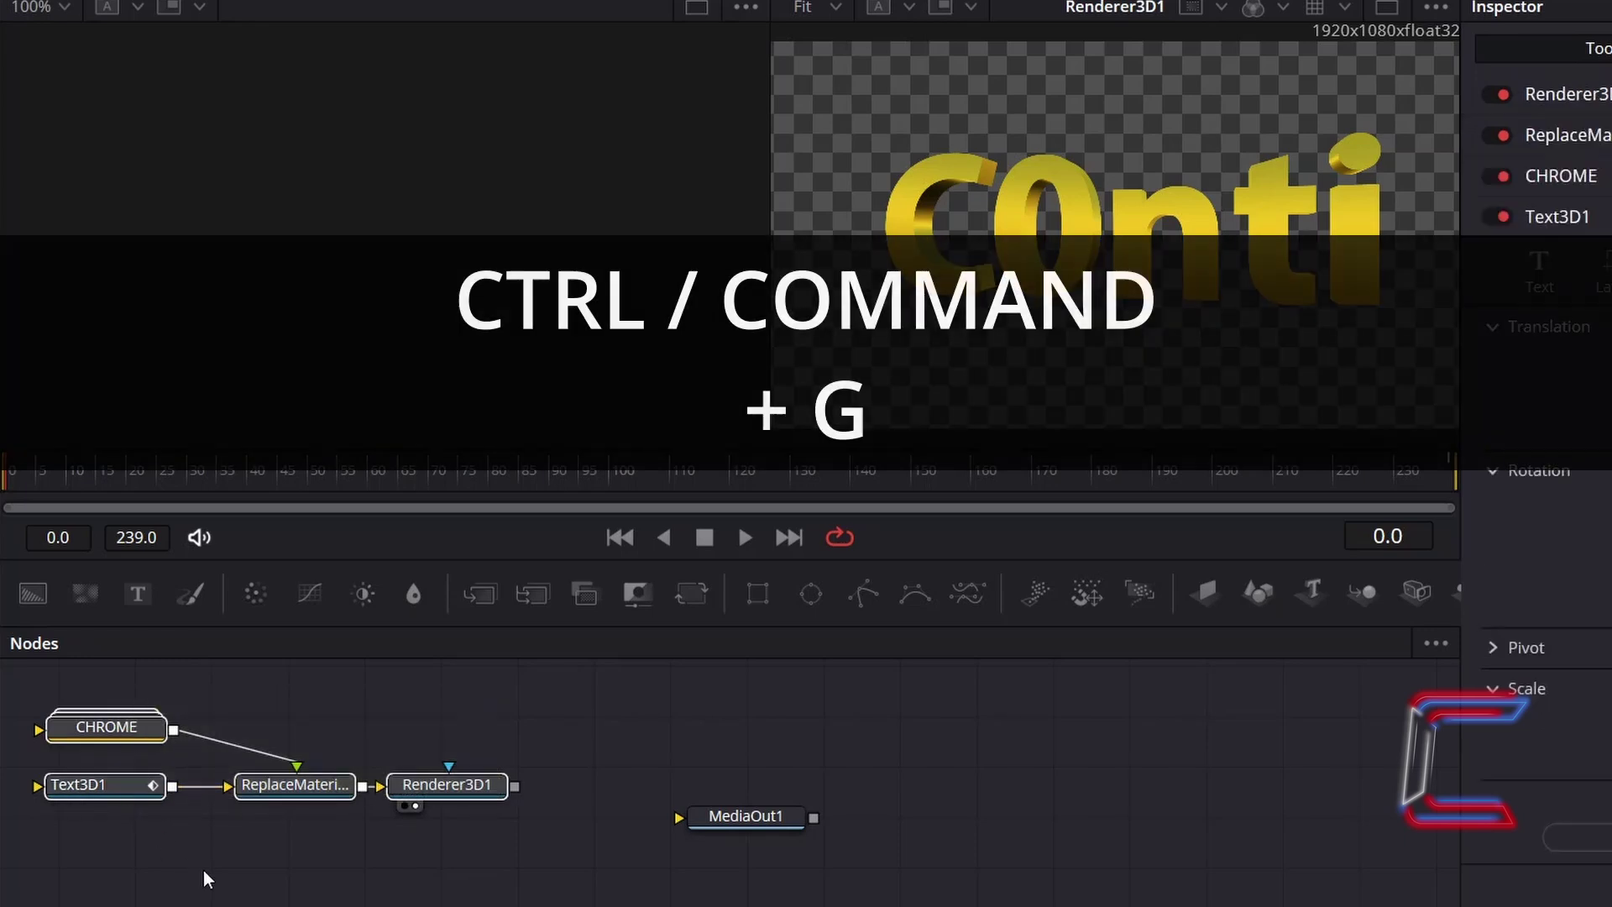
key(ctrl+g)
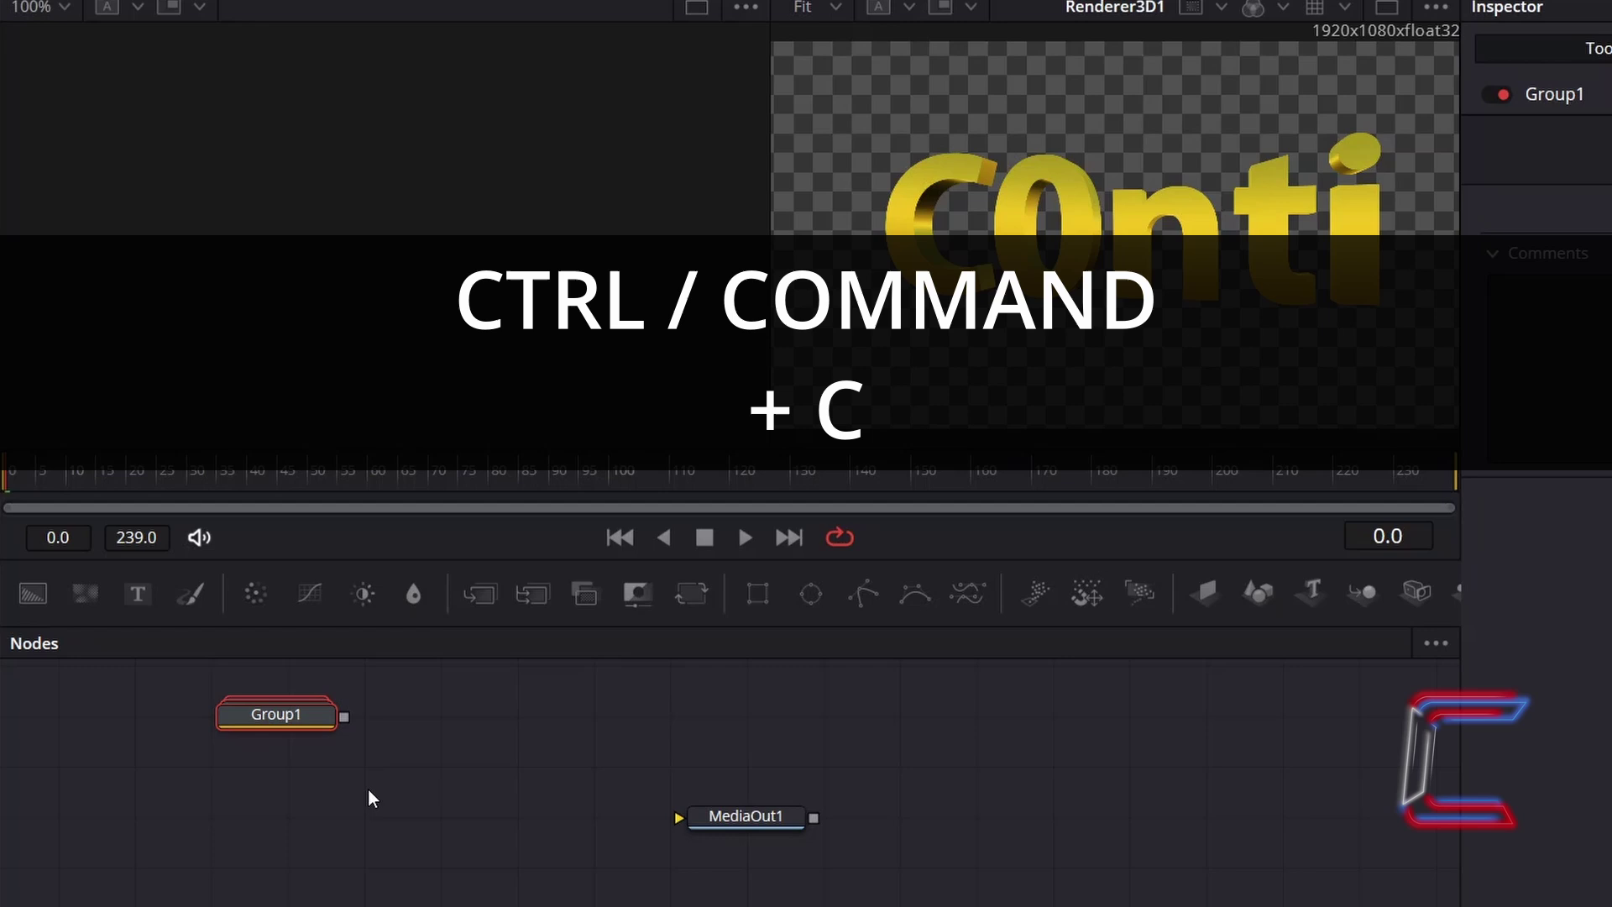
click(412, 827)
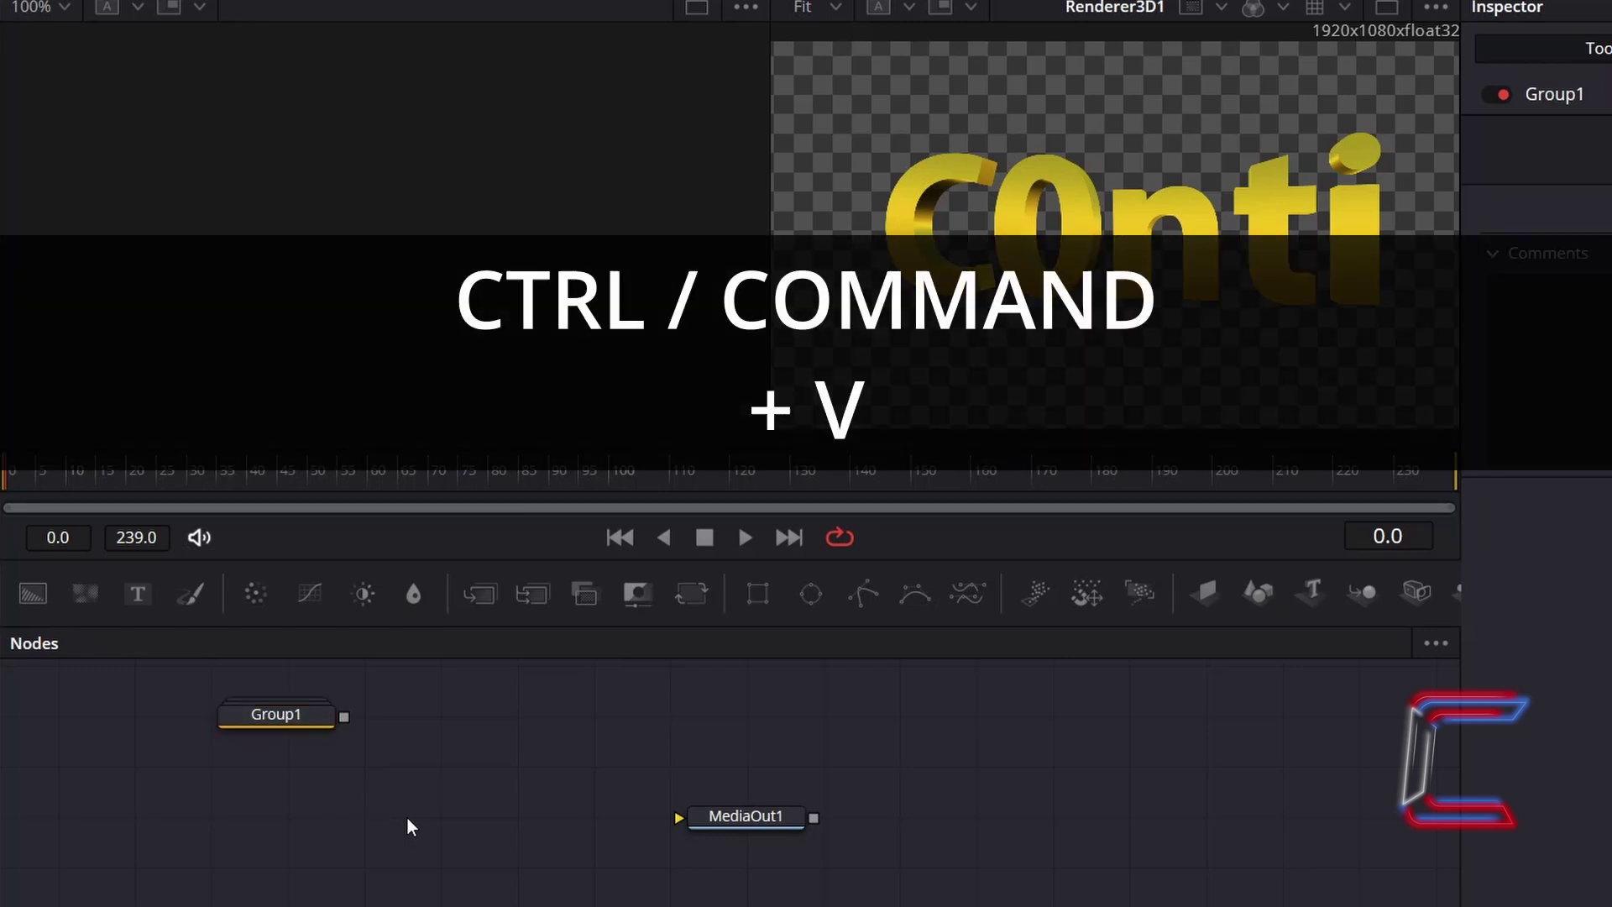
key(ctrl+v)
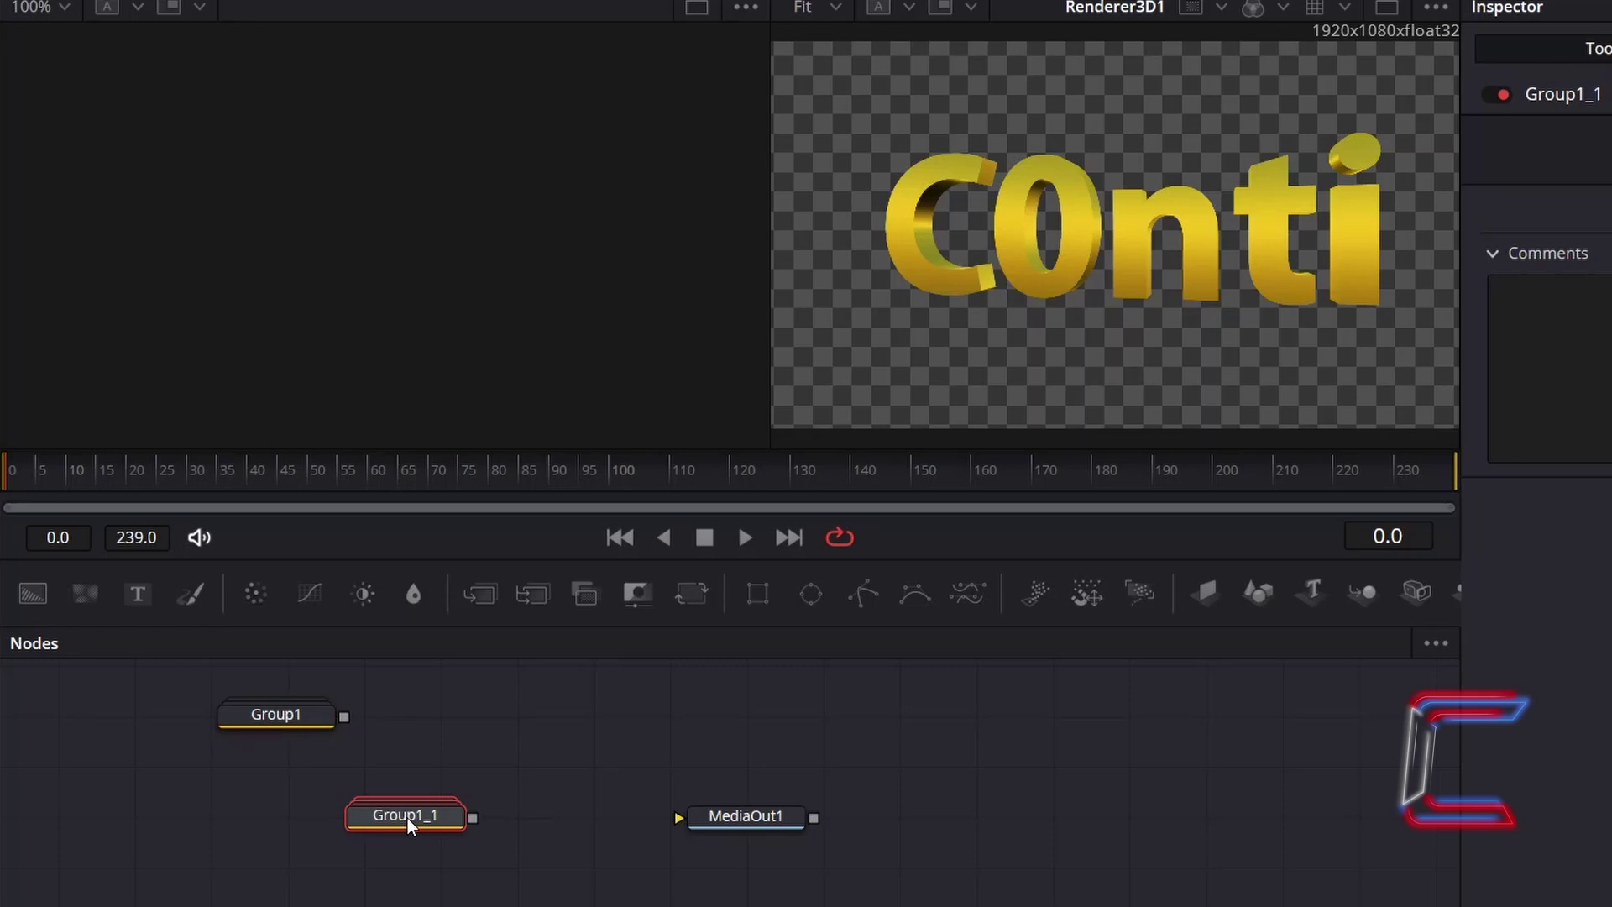
drag(414, 824, 335, 854)
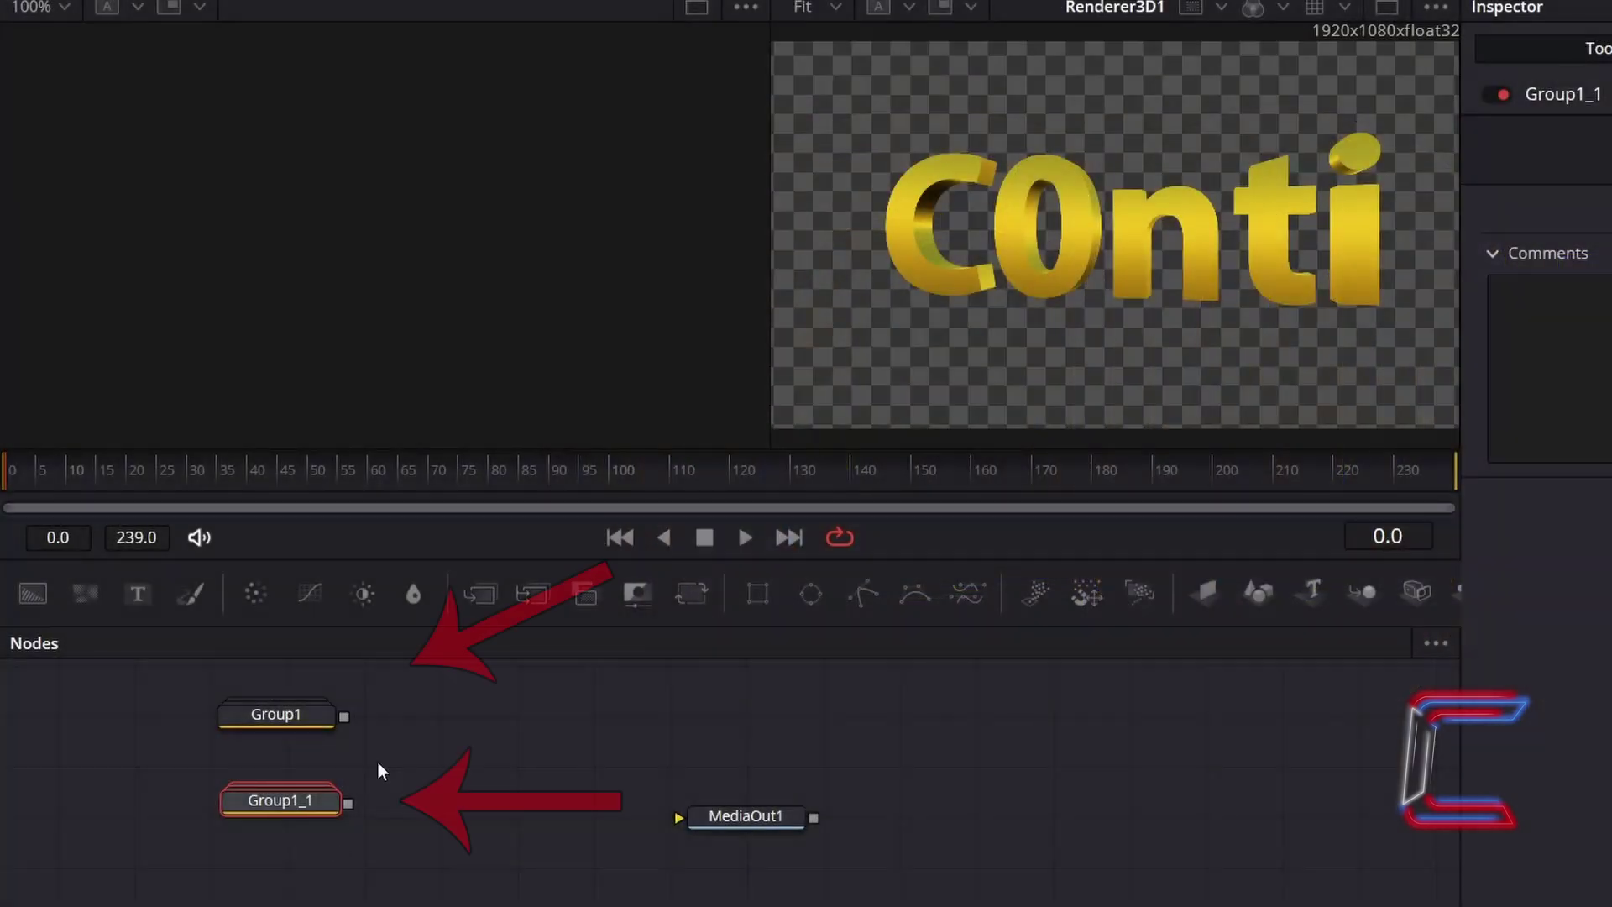
- Rename the first group 'Text' and the duplicate group 'Particles'
click(321, 714)
key(F2)
text(Text)
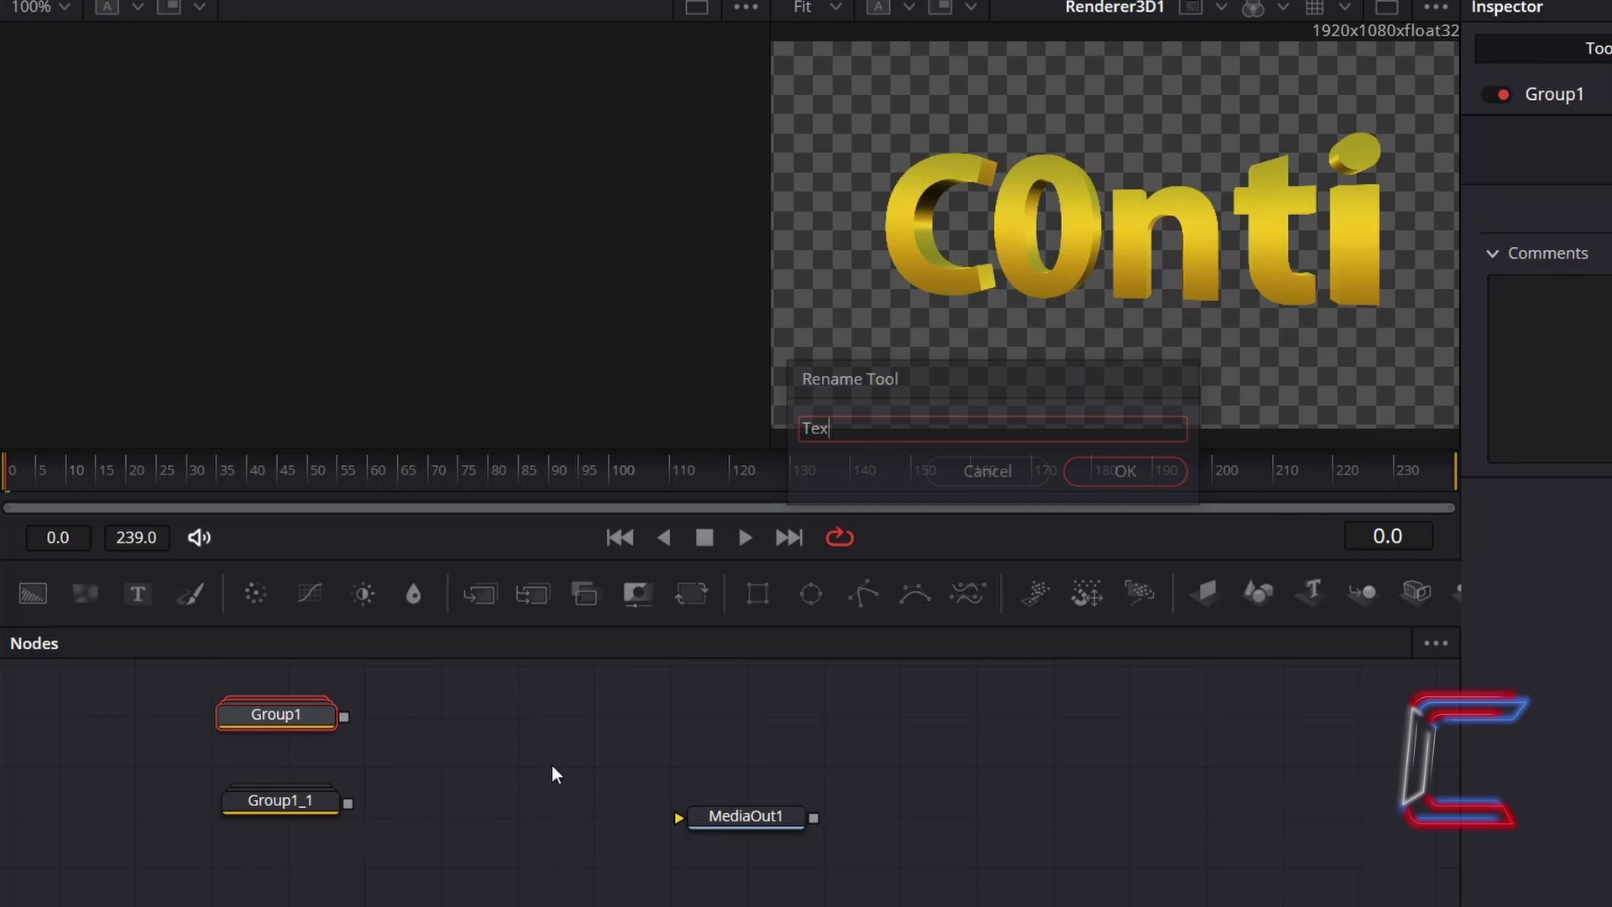
key(Return)
click(309, 804)
key(F2)
text(Par)
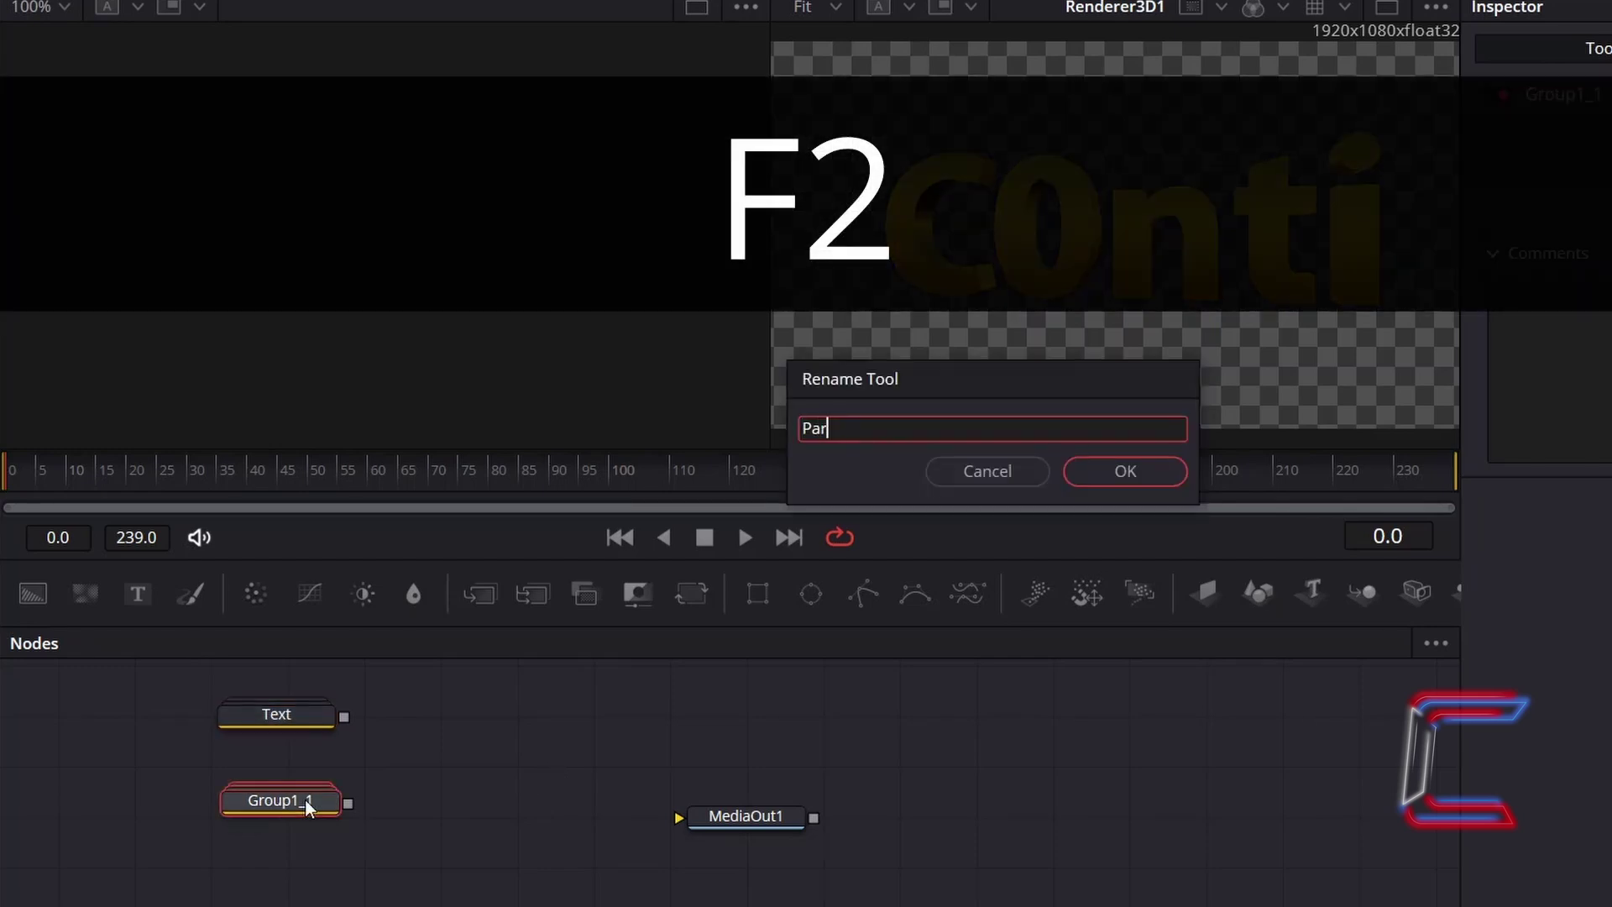
text(ticles)
key(Return)
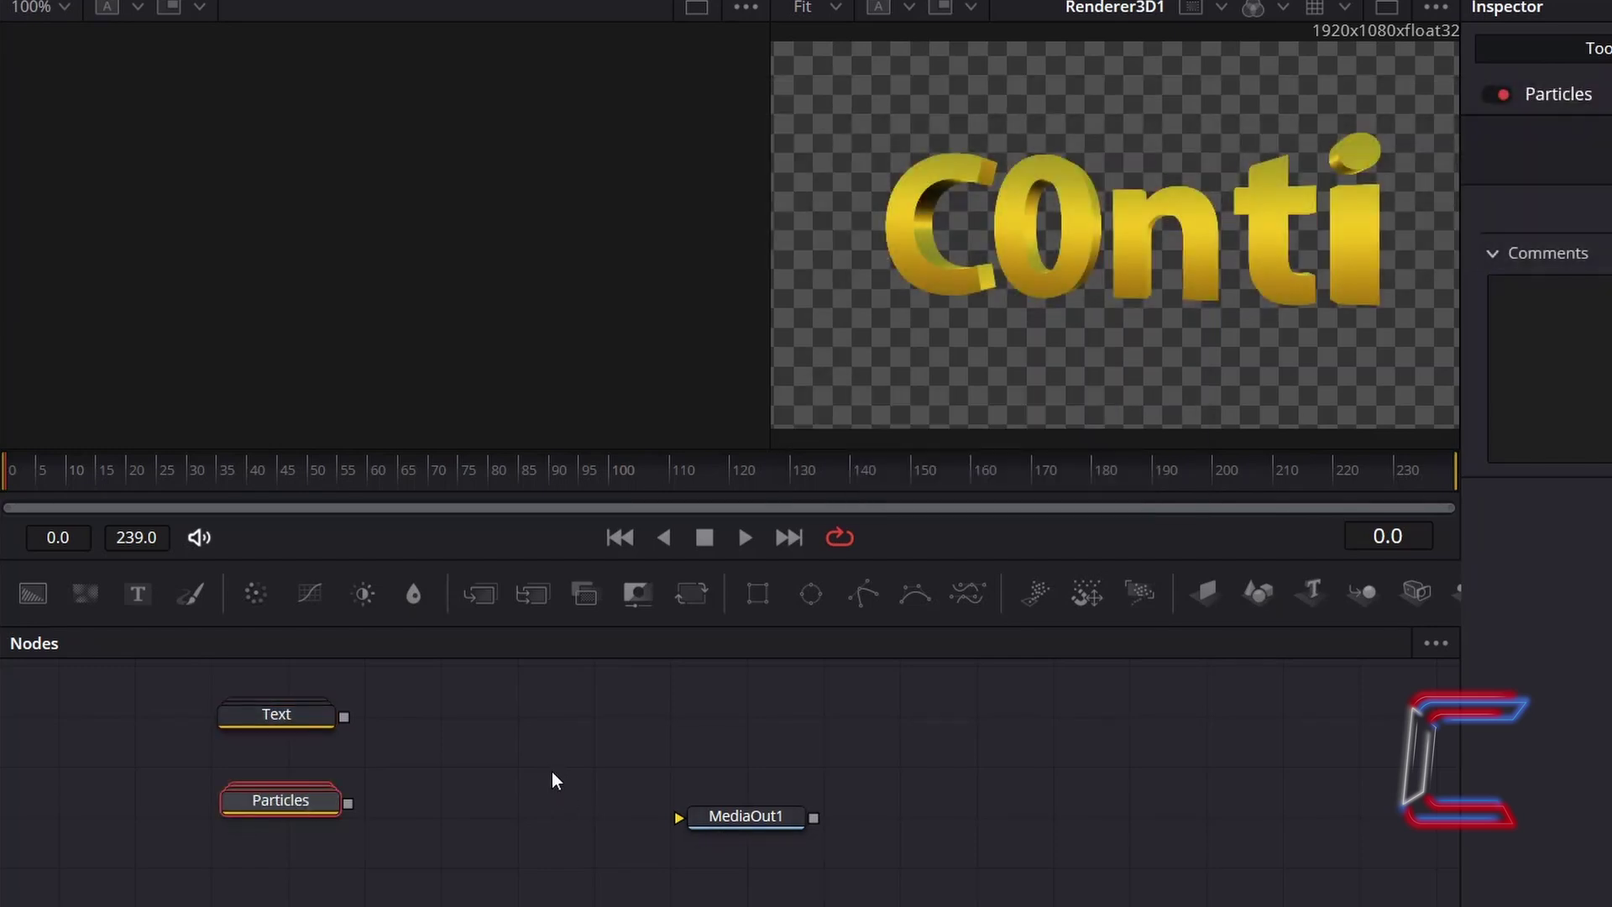
- Add a pEmitter with Number 0.8, Number Variance 0.1, Lifespan 75 and Lifespan Variance 10
click(552, 780)
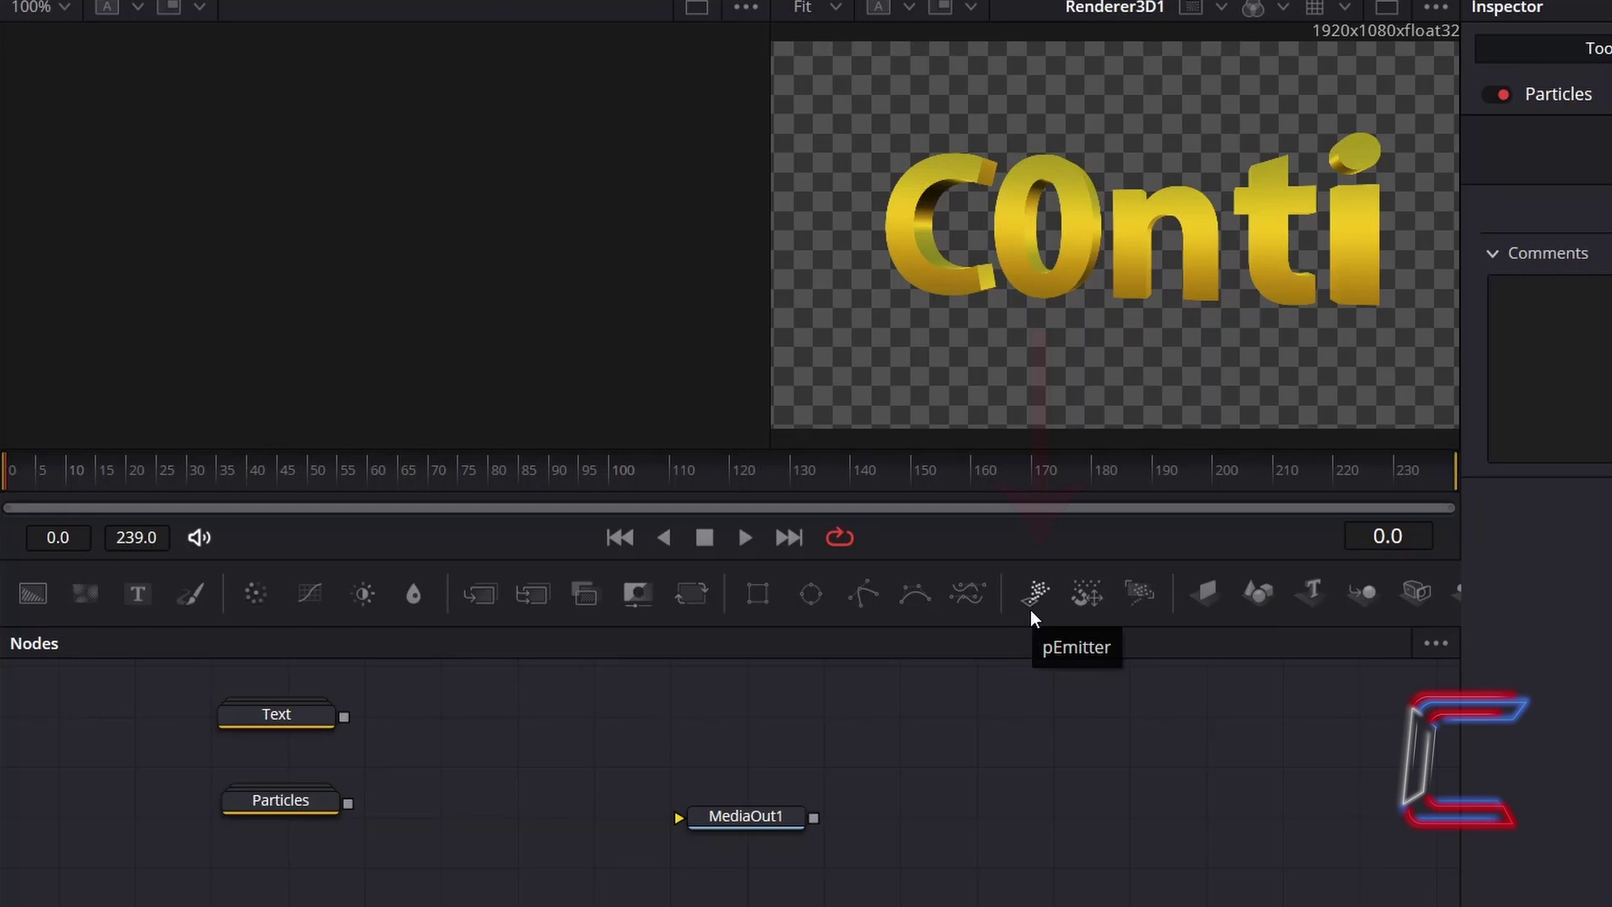
click(1036, 617)
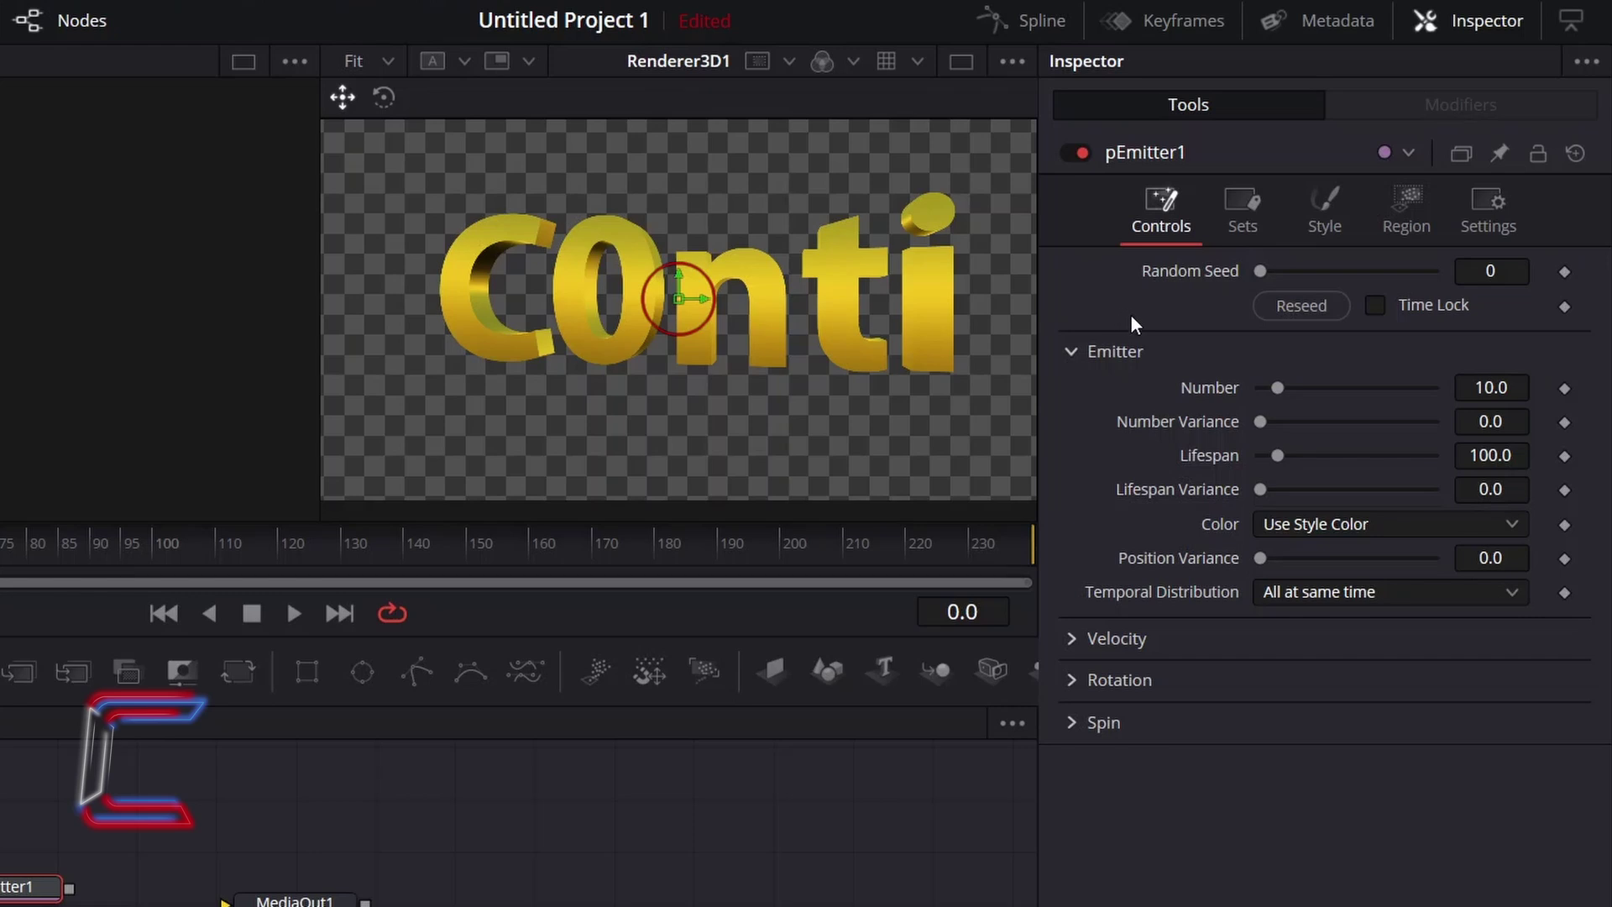
click(1503, 389)
text(0.8)
key(Tab)
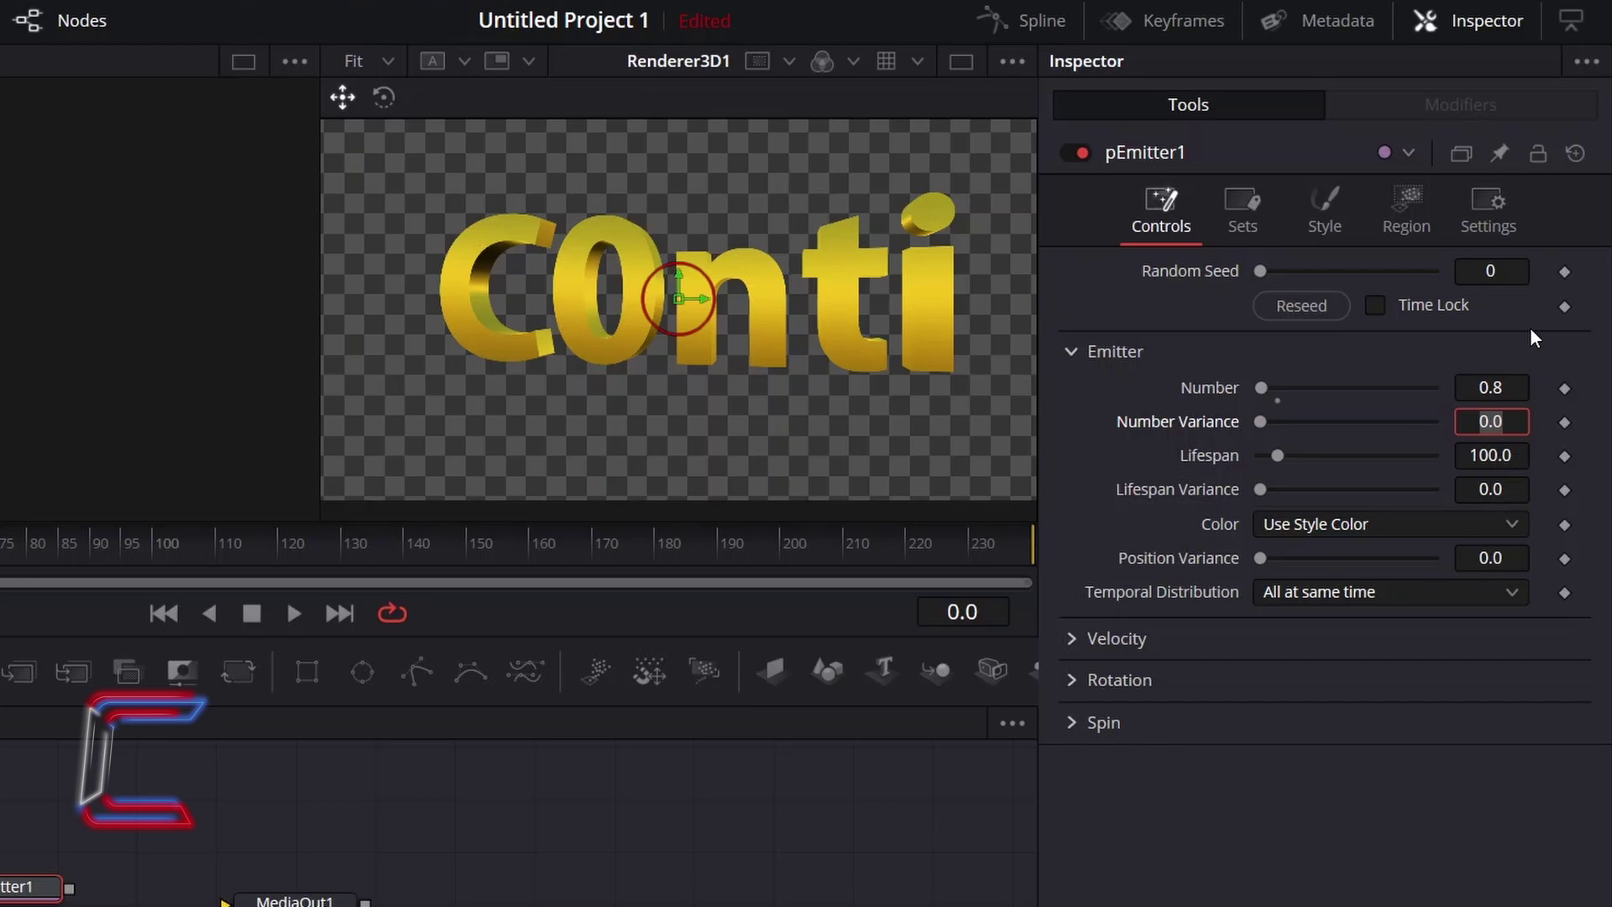
text(0.1)
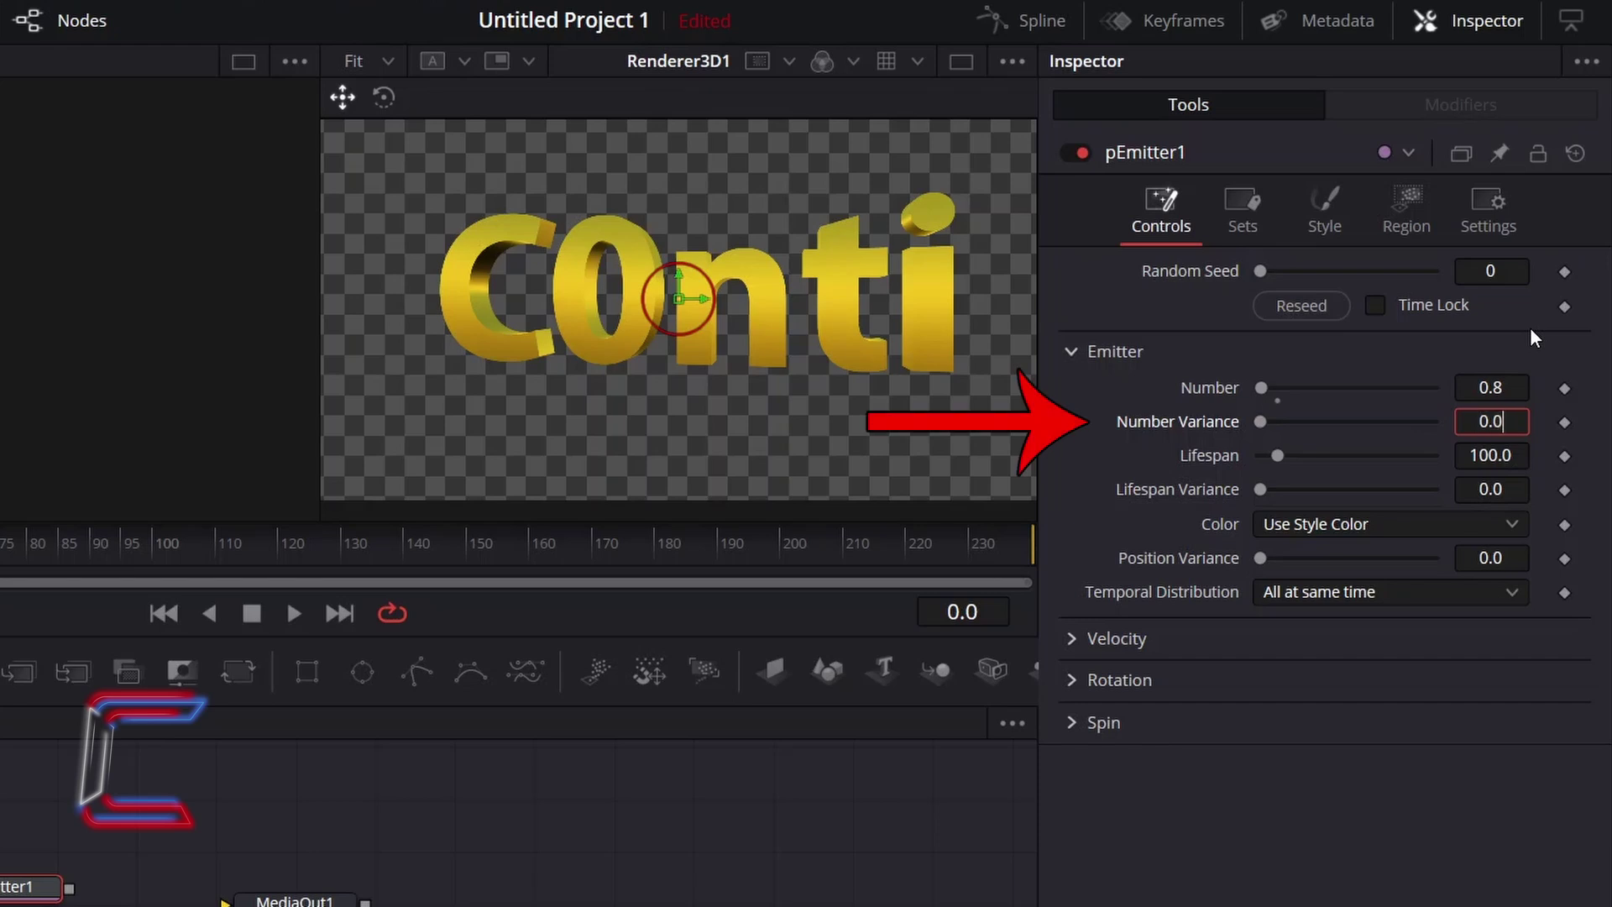
key(Tab)
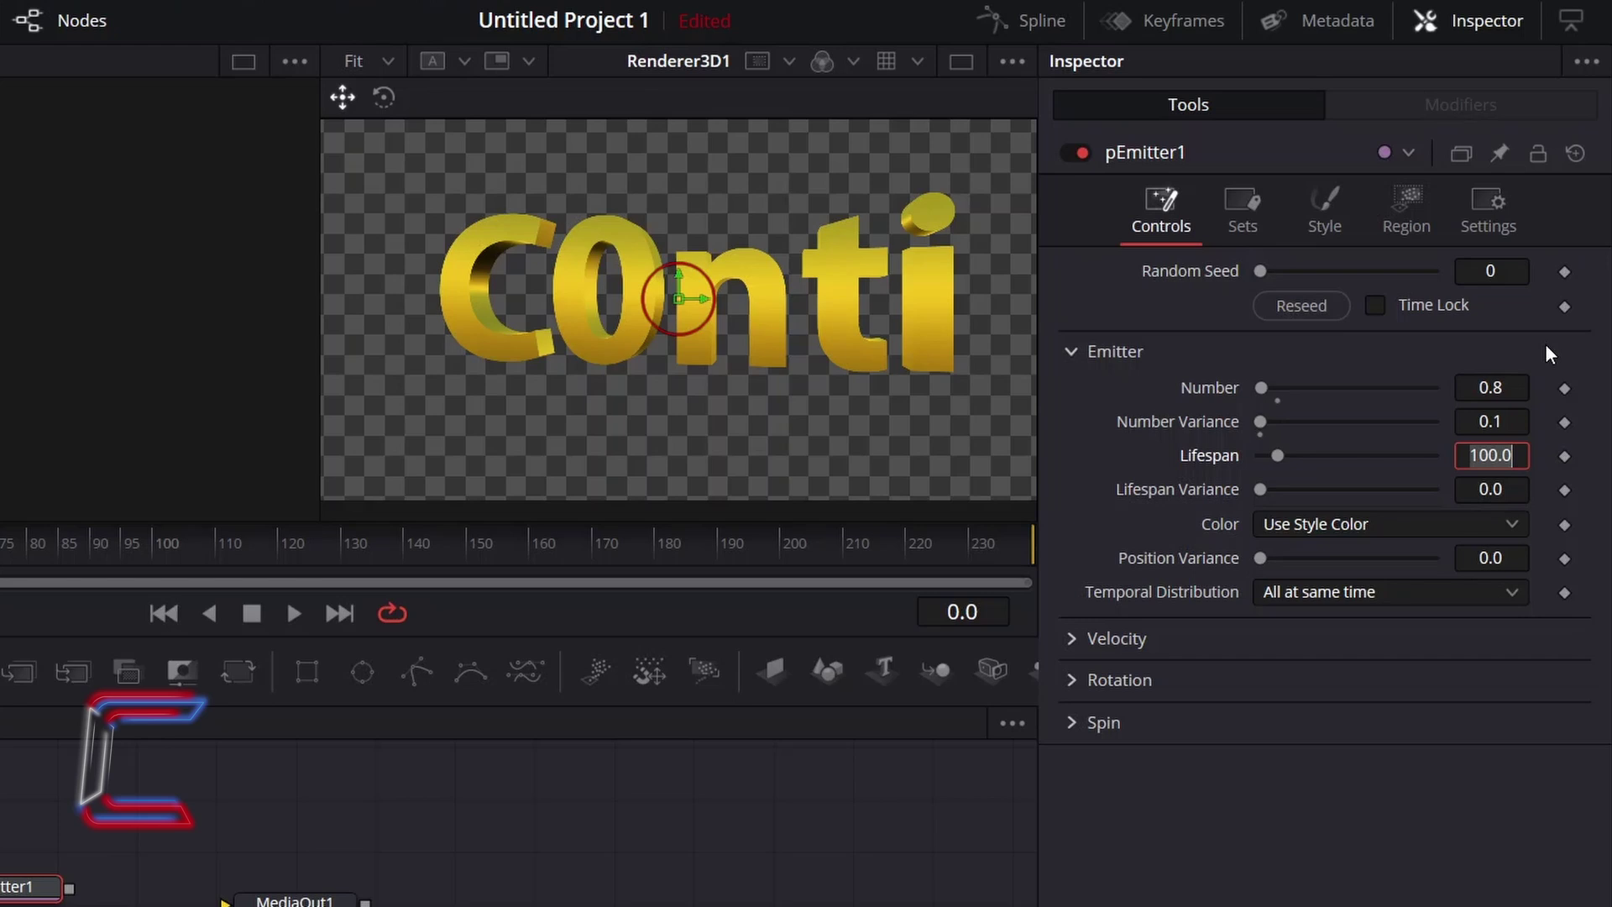
text(75)
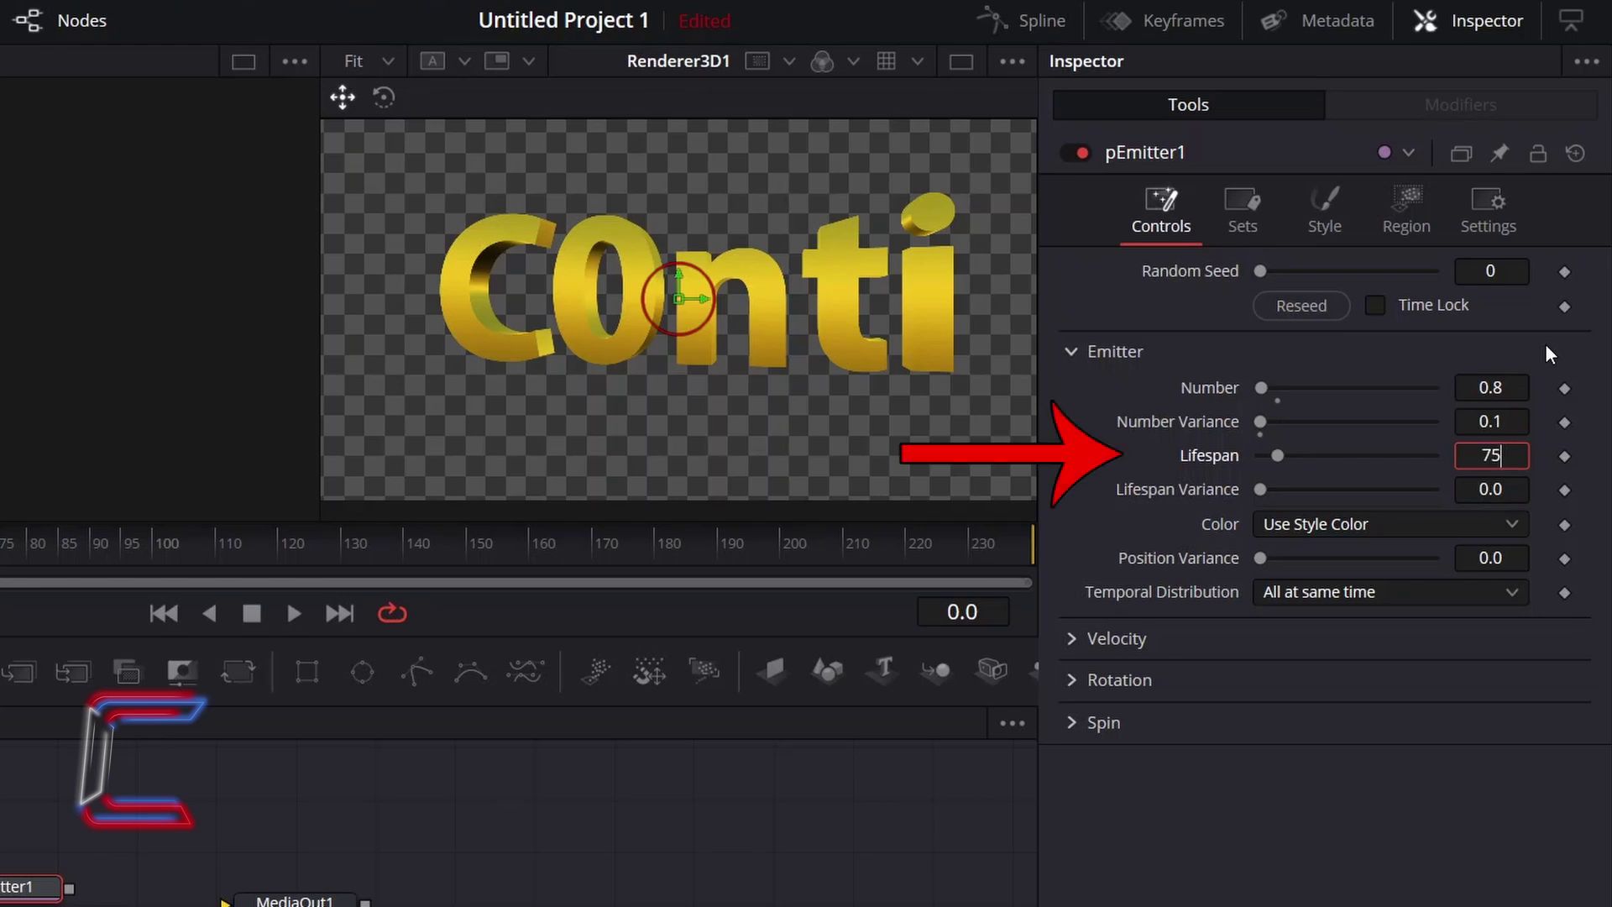
key(Tab)
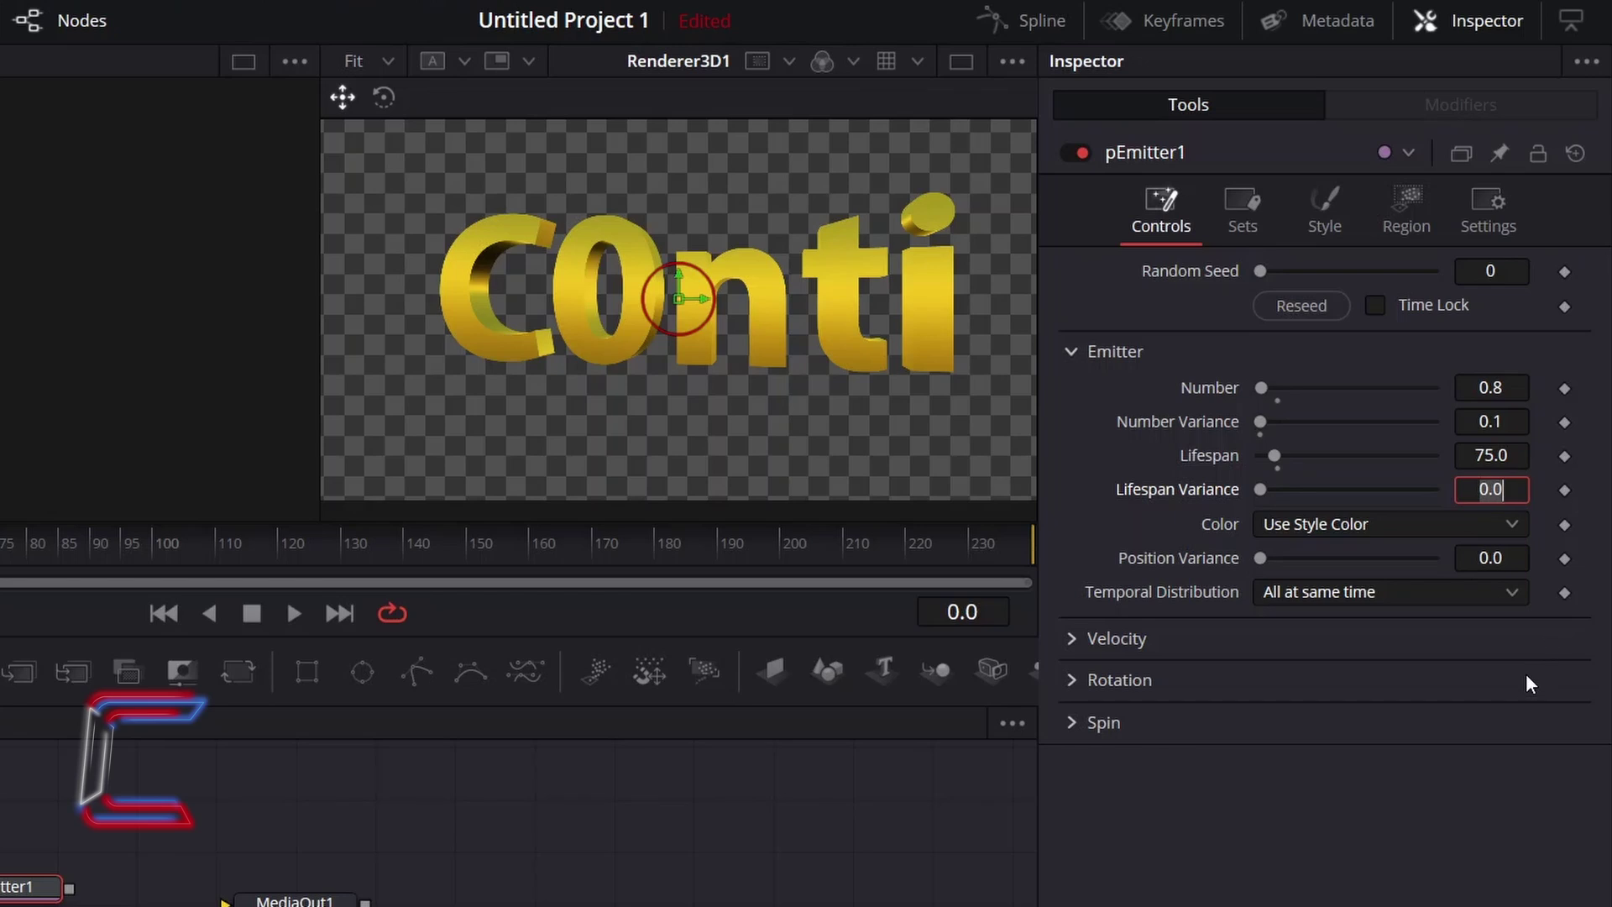
text(10)
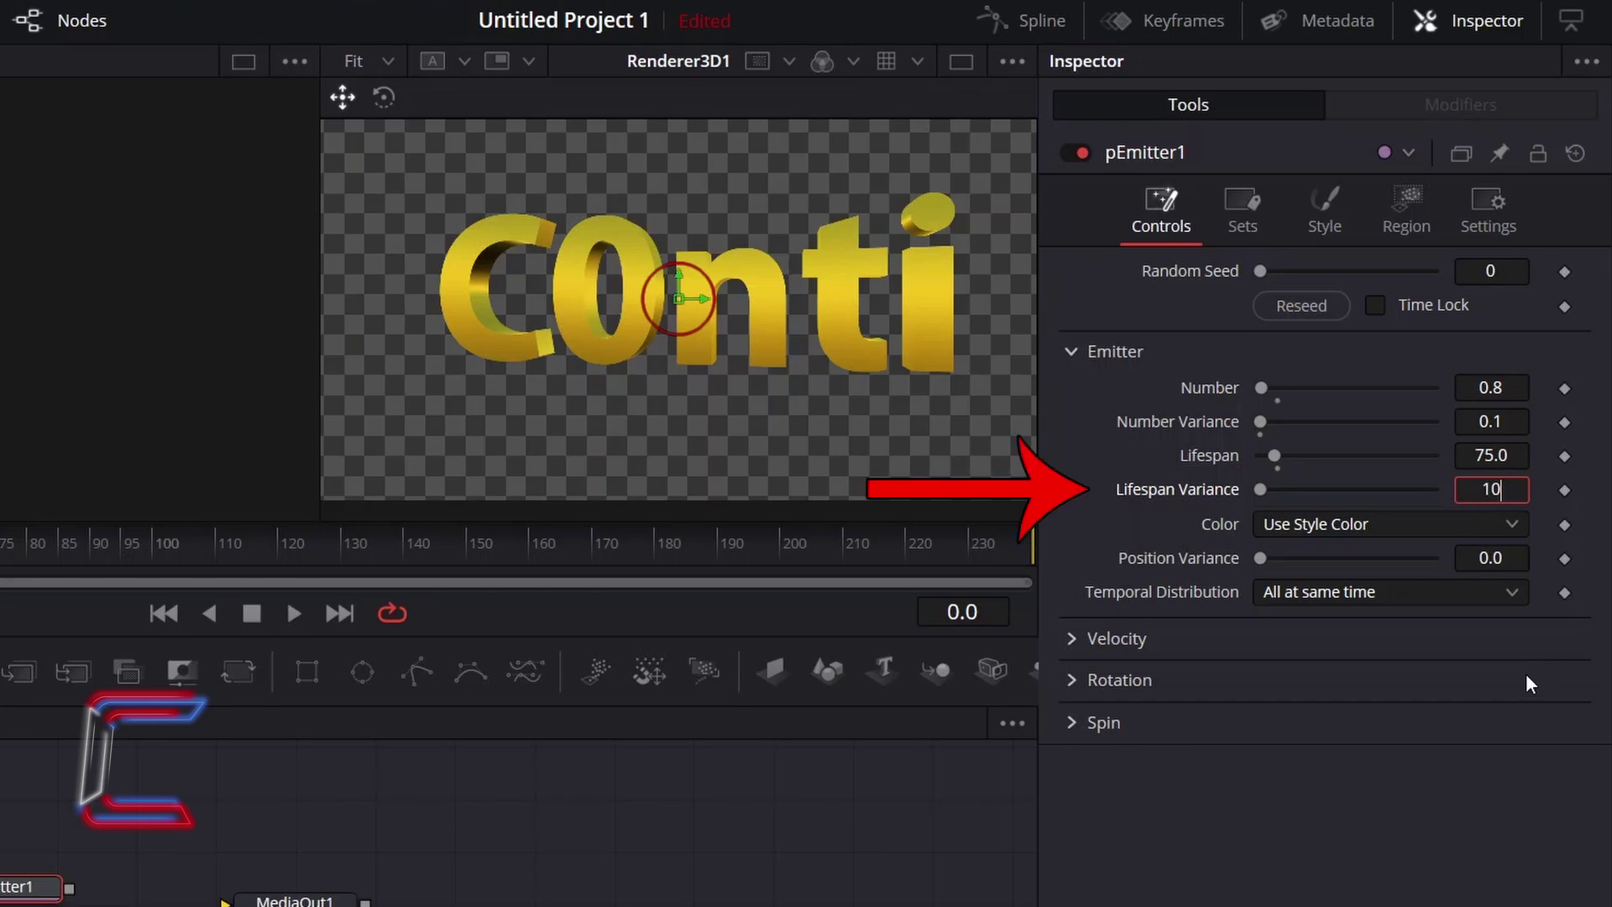
key(Tab)
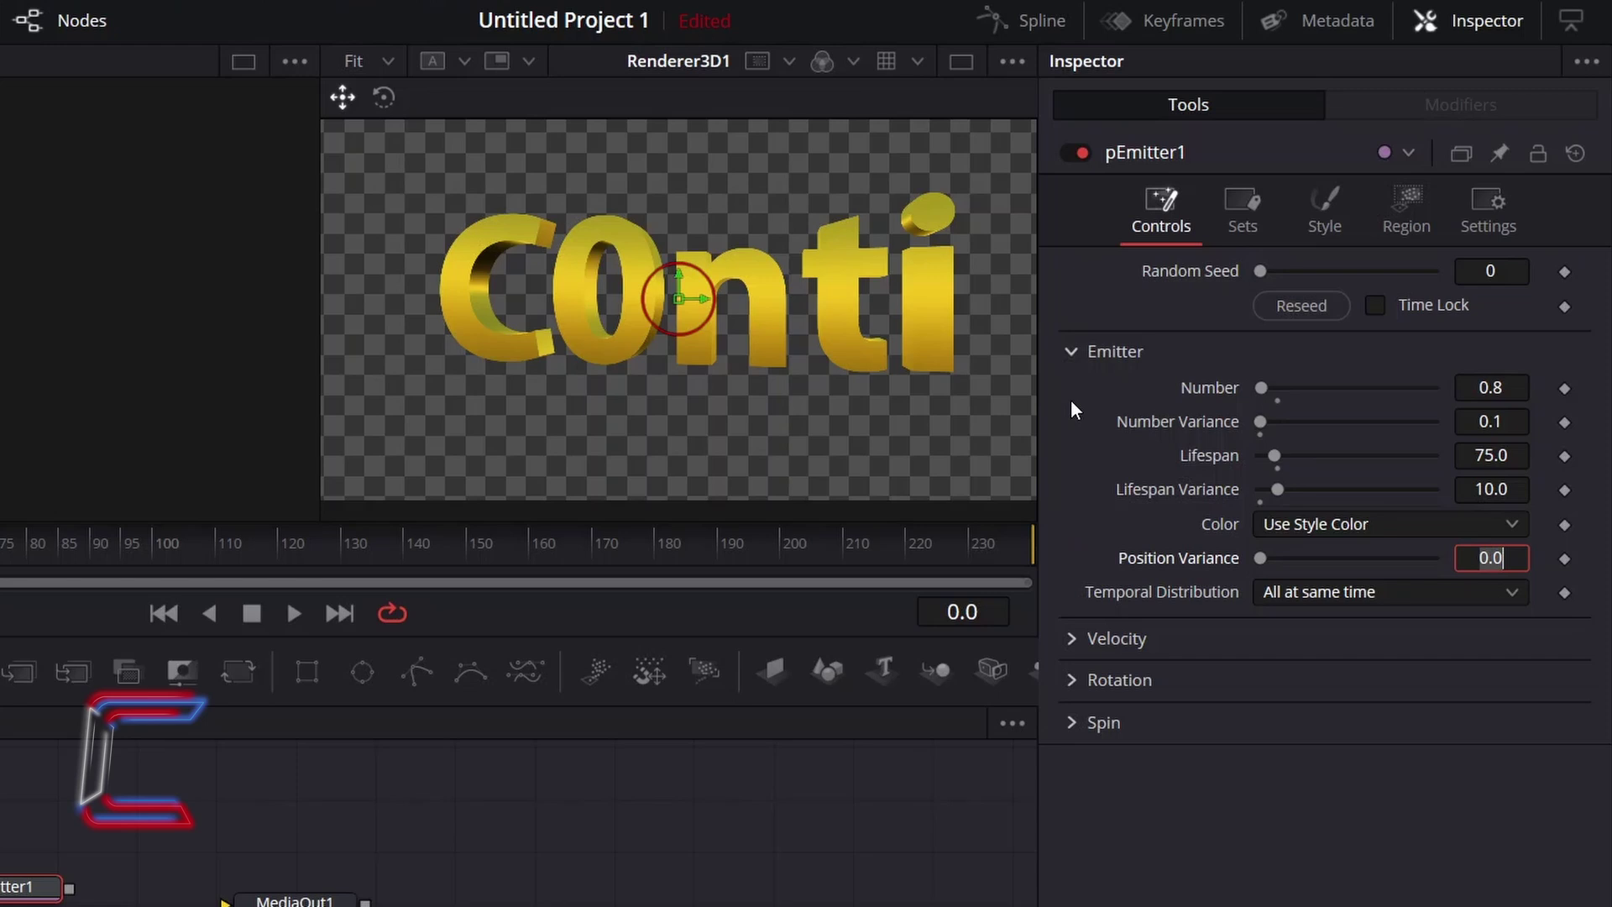
- Set particle Velocity 0.005, Velocity Variance 0.002 and Angle Variance 360
click(1068, 351)
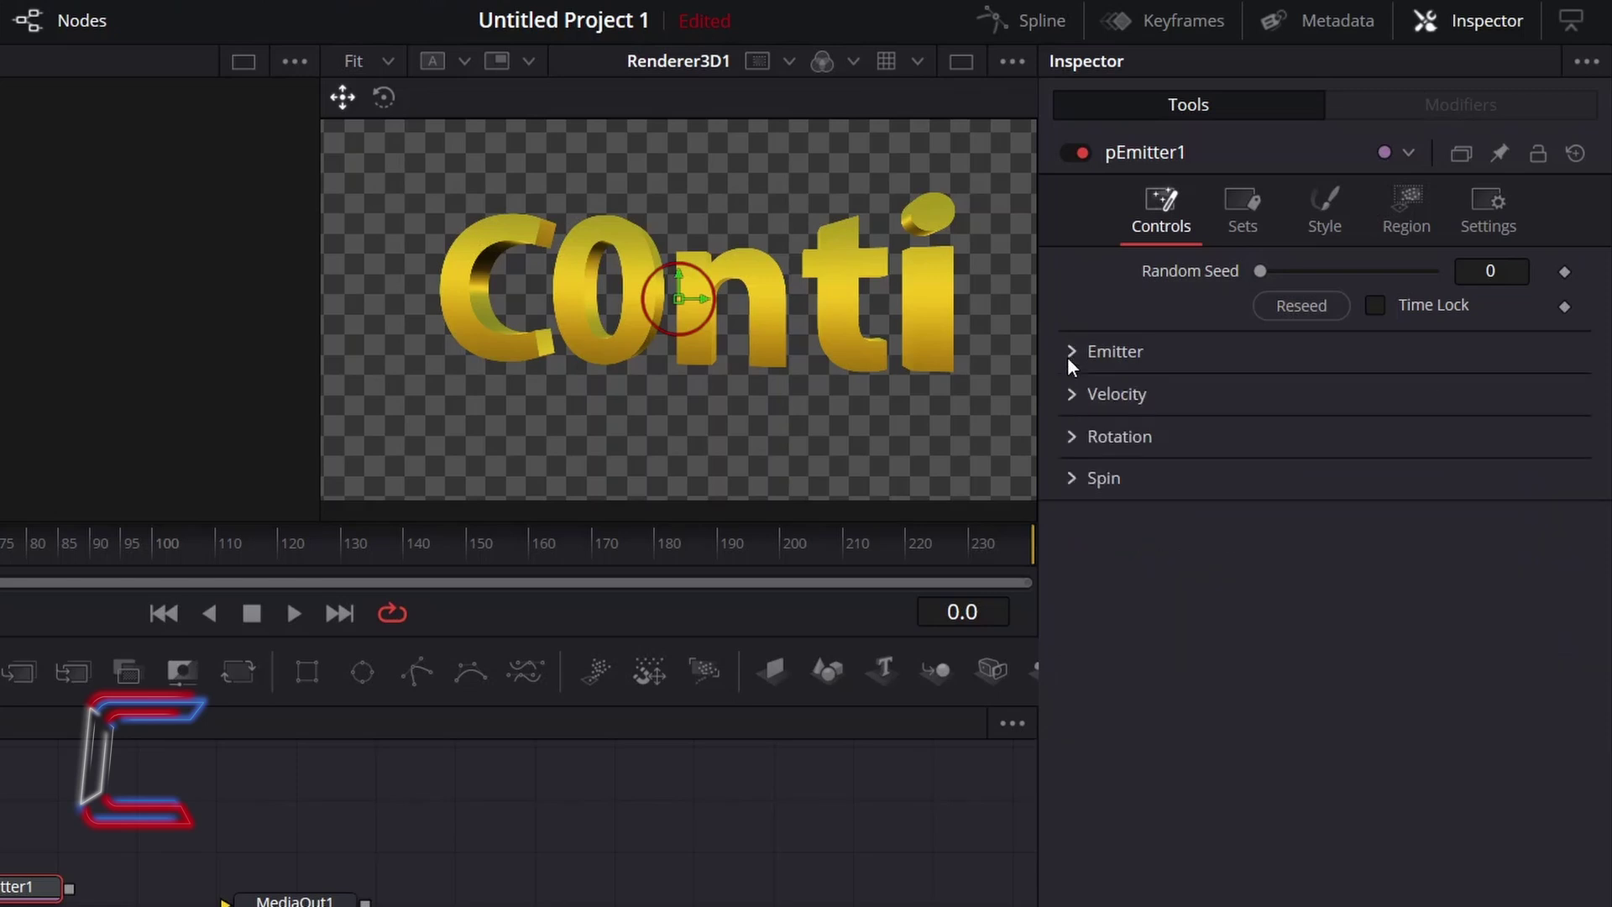
click(1068, 391)
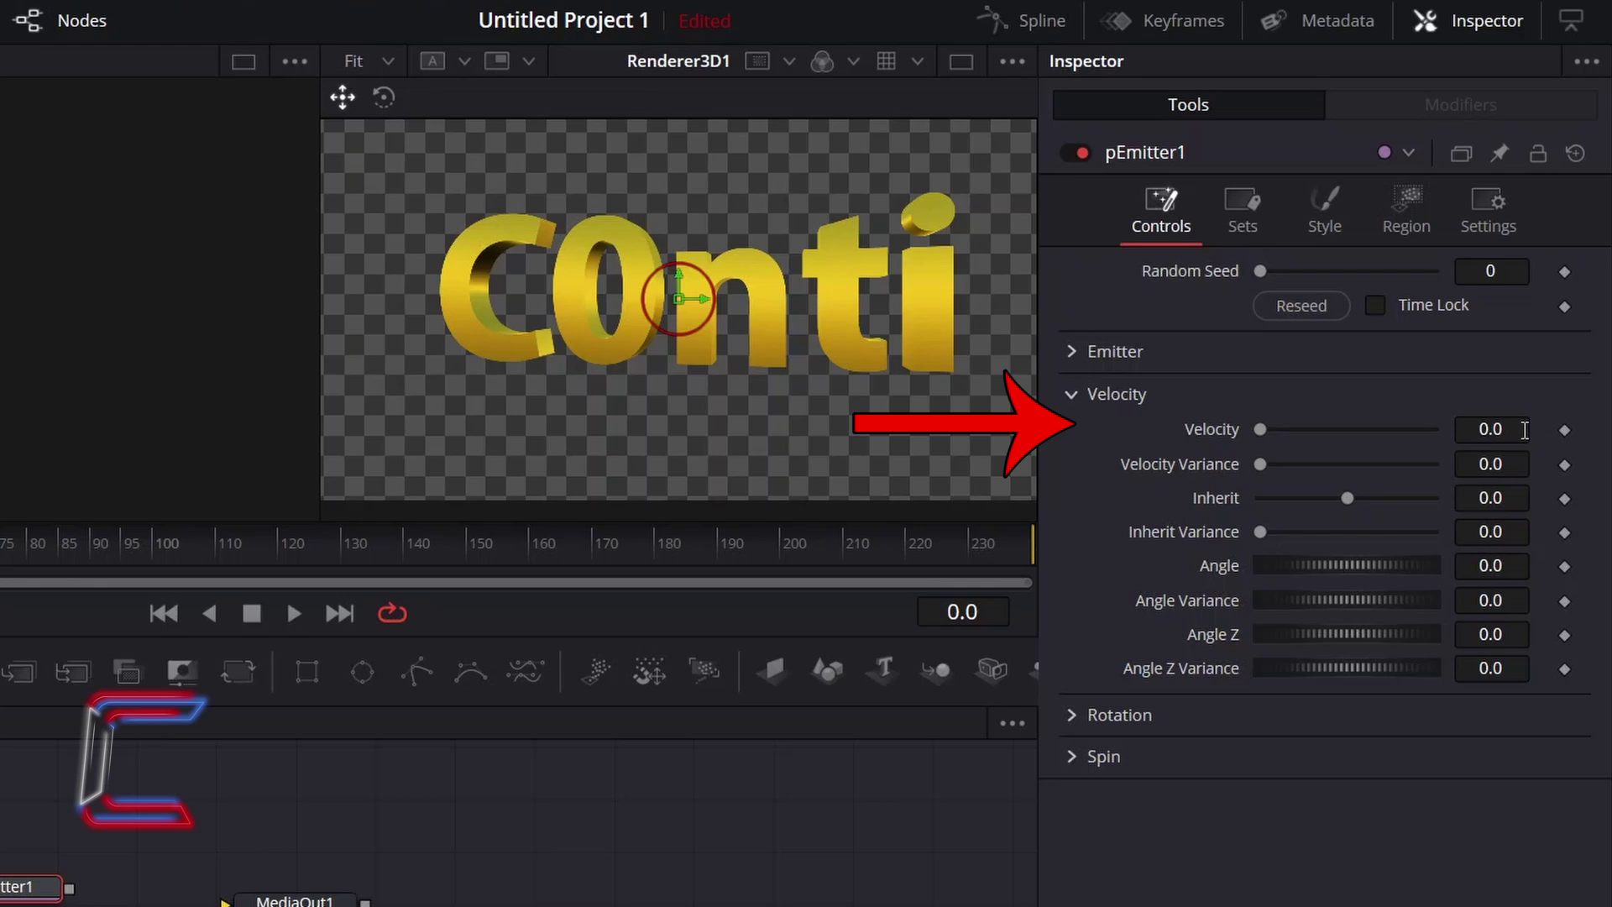
click(1526, 429)
text(05)
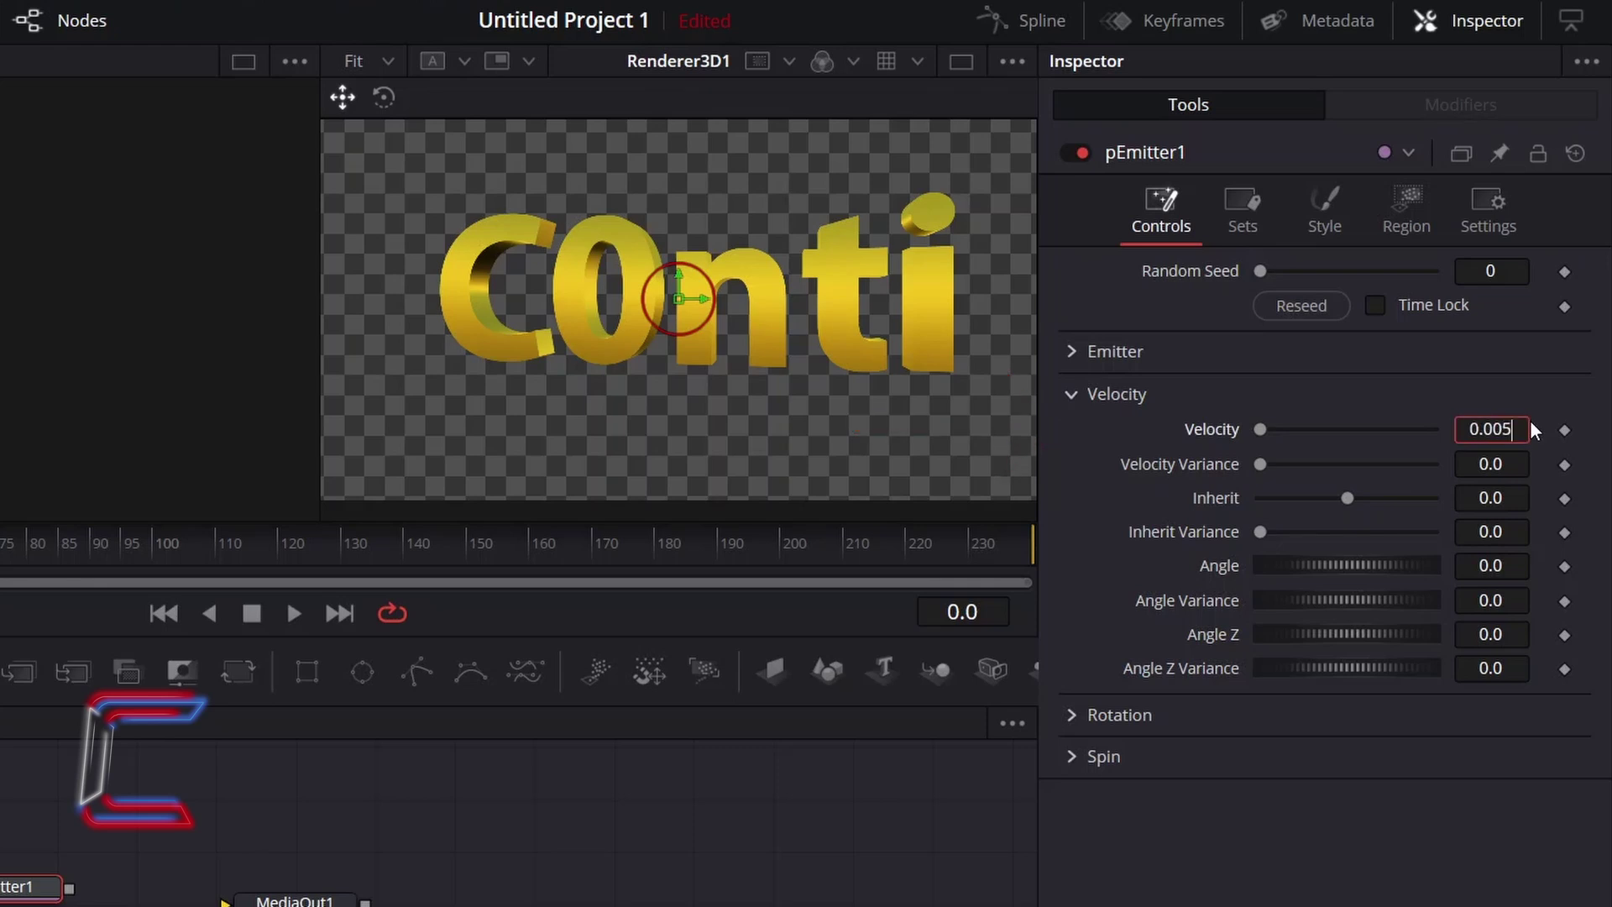
key(Tab)
click(1511, 466)
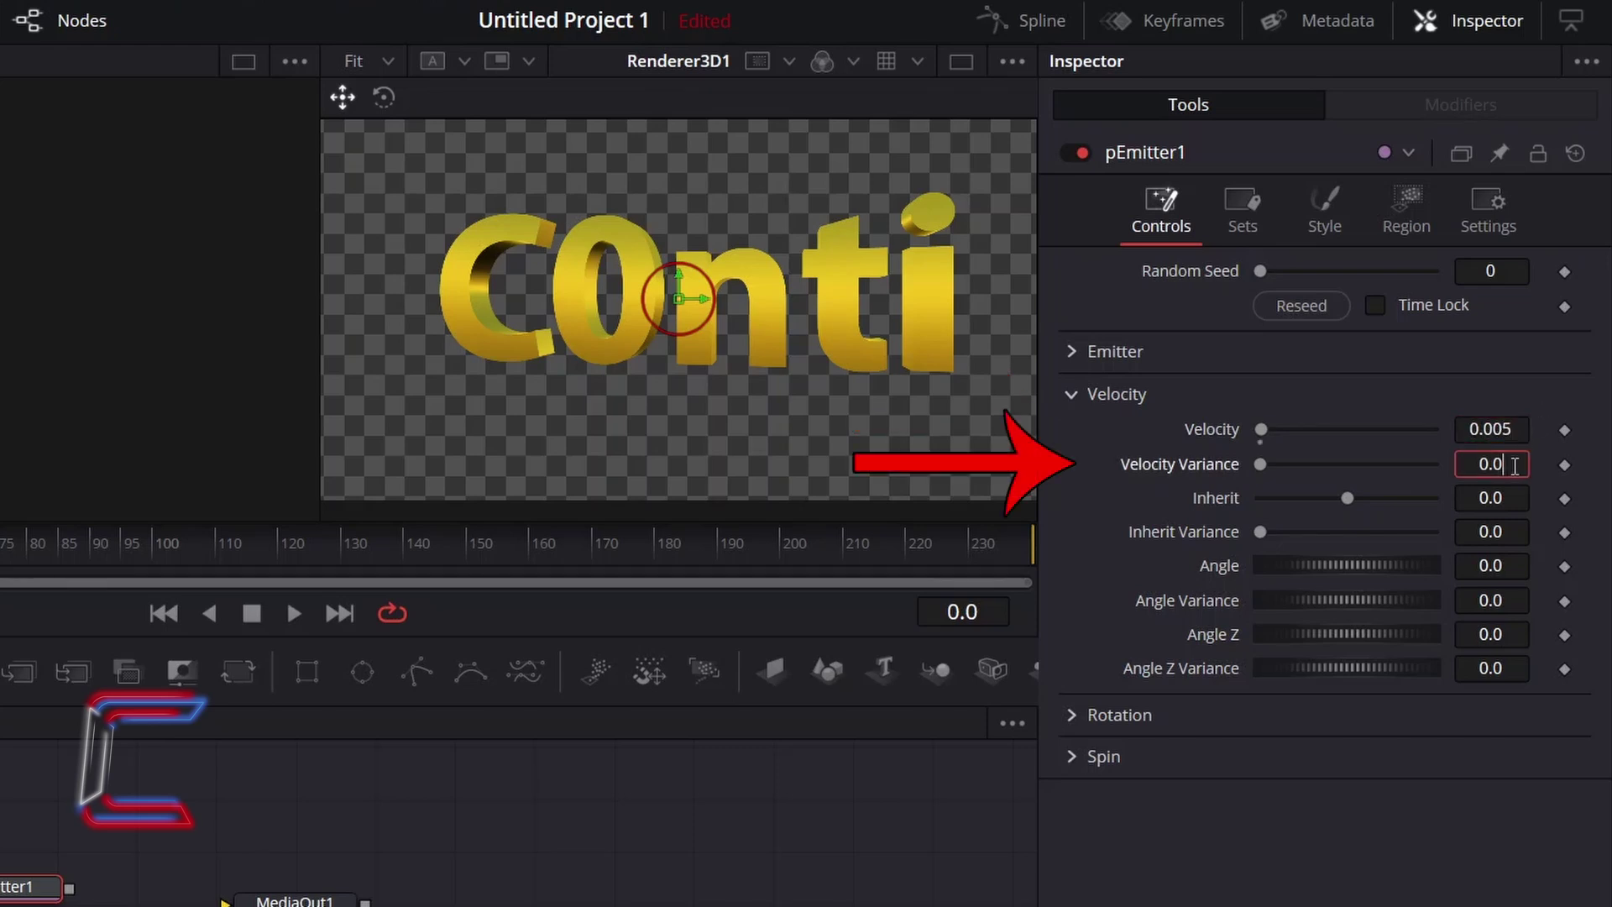
text(02)
key(Tab)
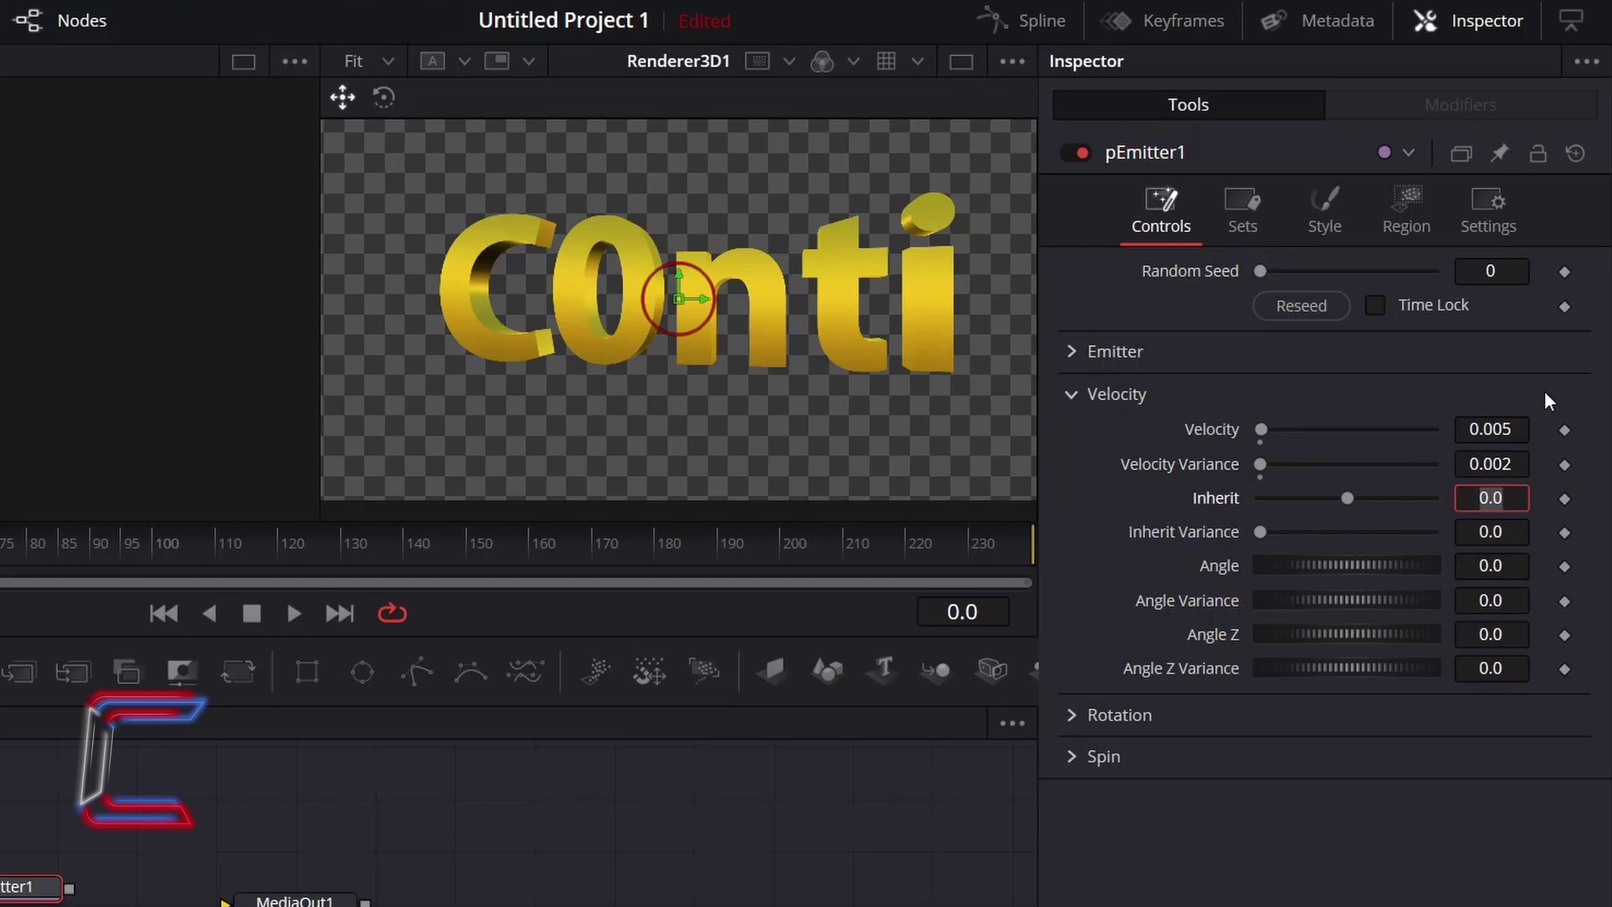
key(Return)
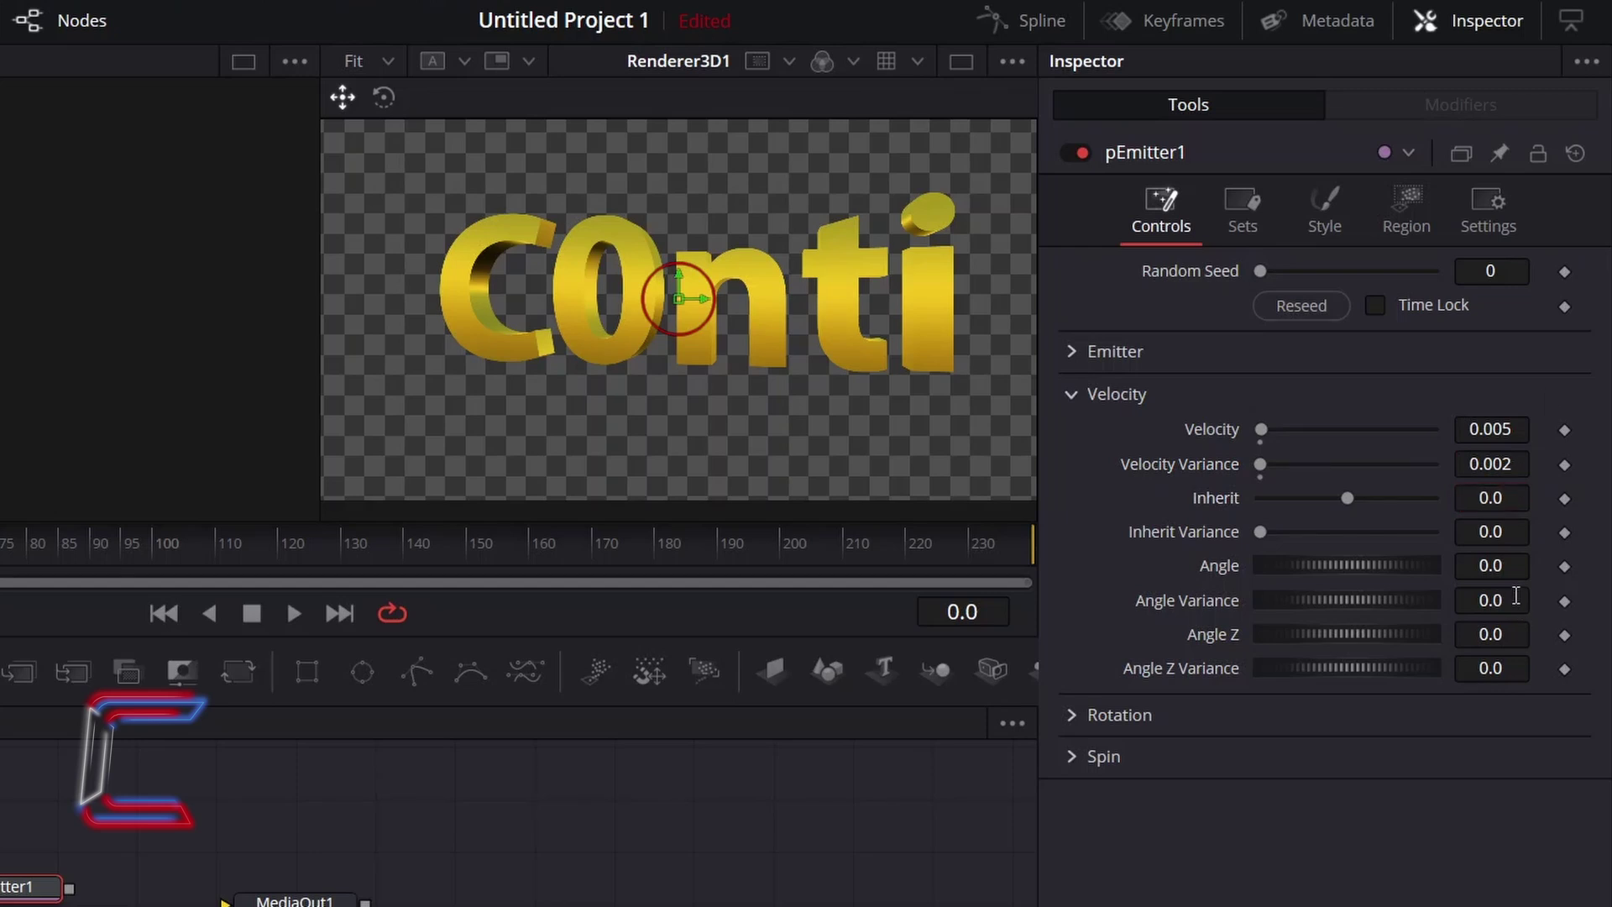
click(1517, 598)
text(3)
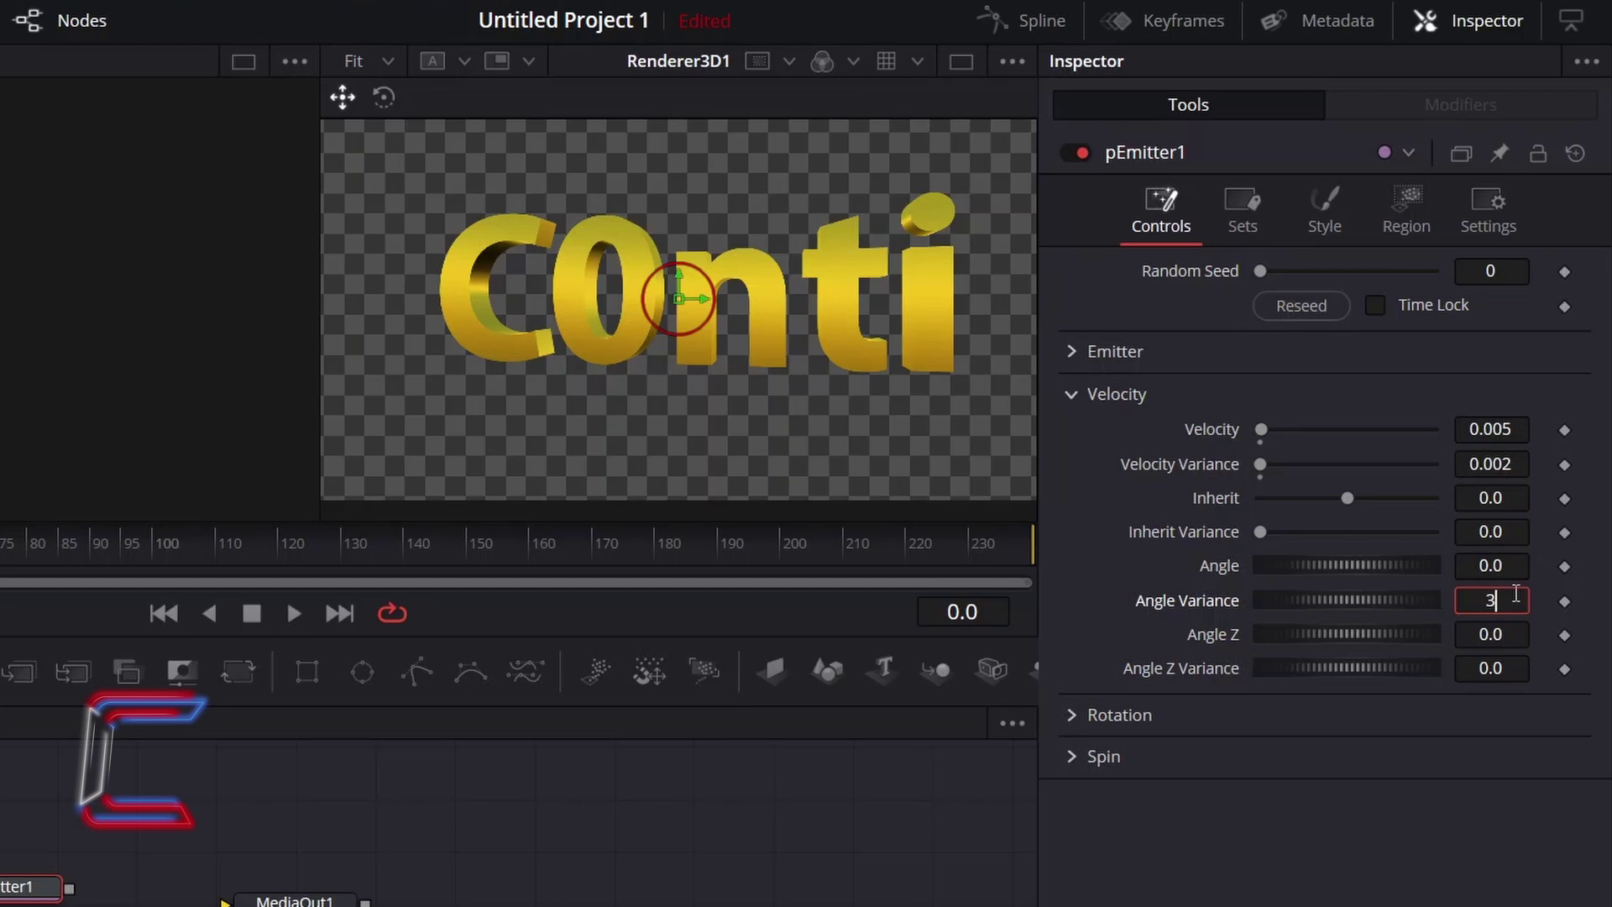
text(60)
key(Tab)
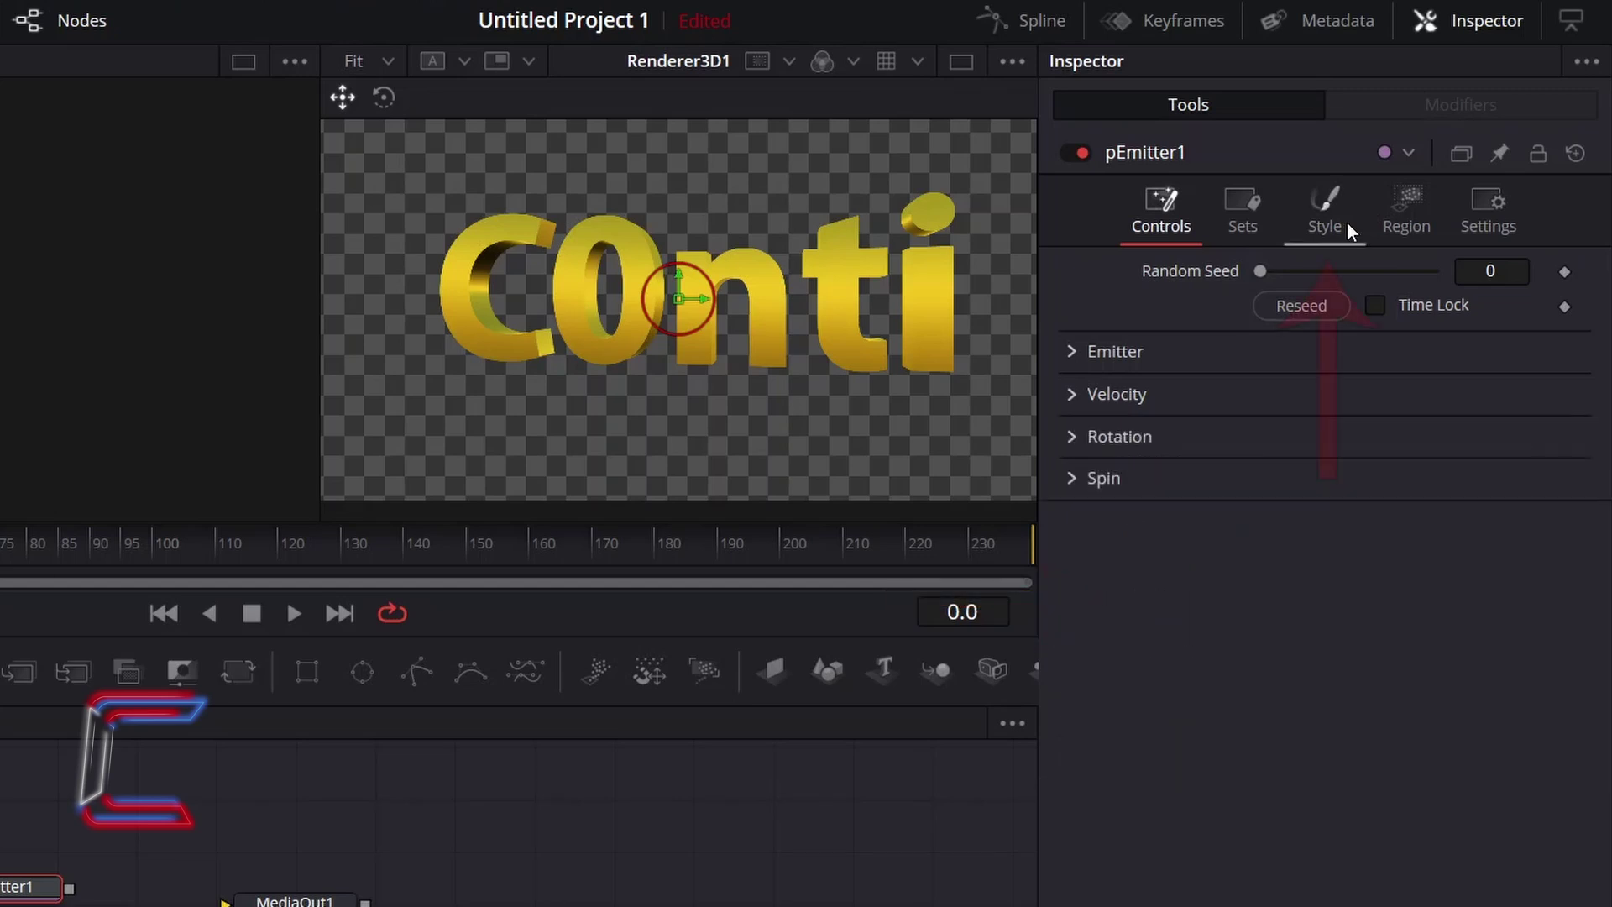
- Switch the particle Style to Blob
click(1353, 211)
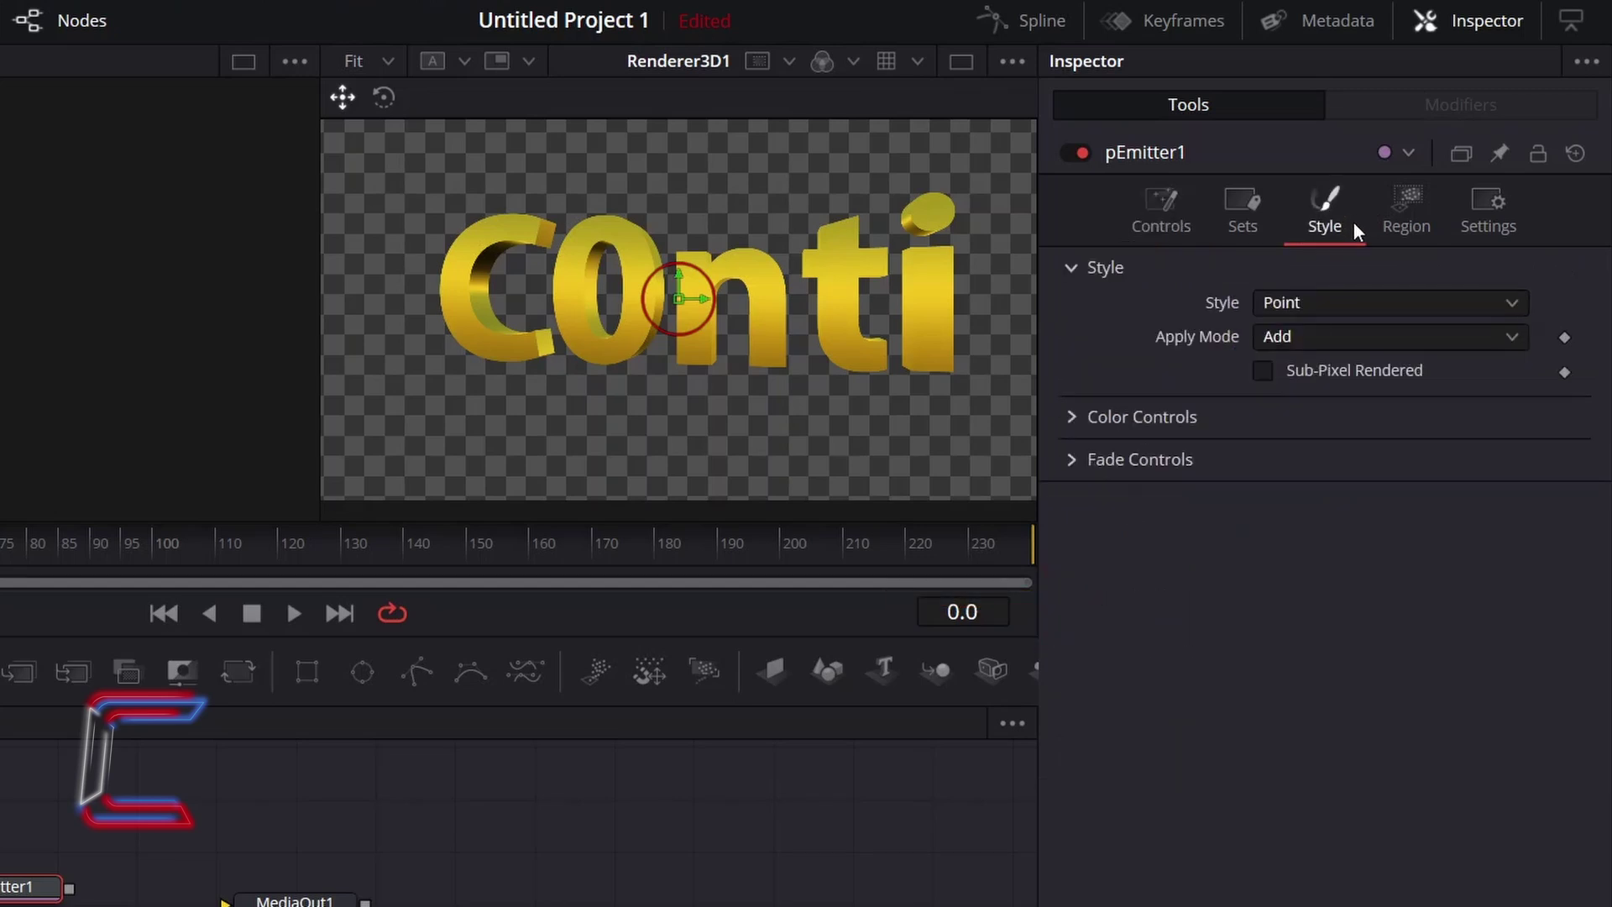
click(1369, 296)
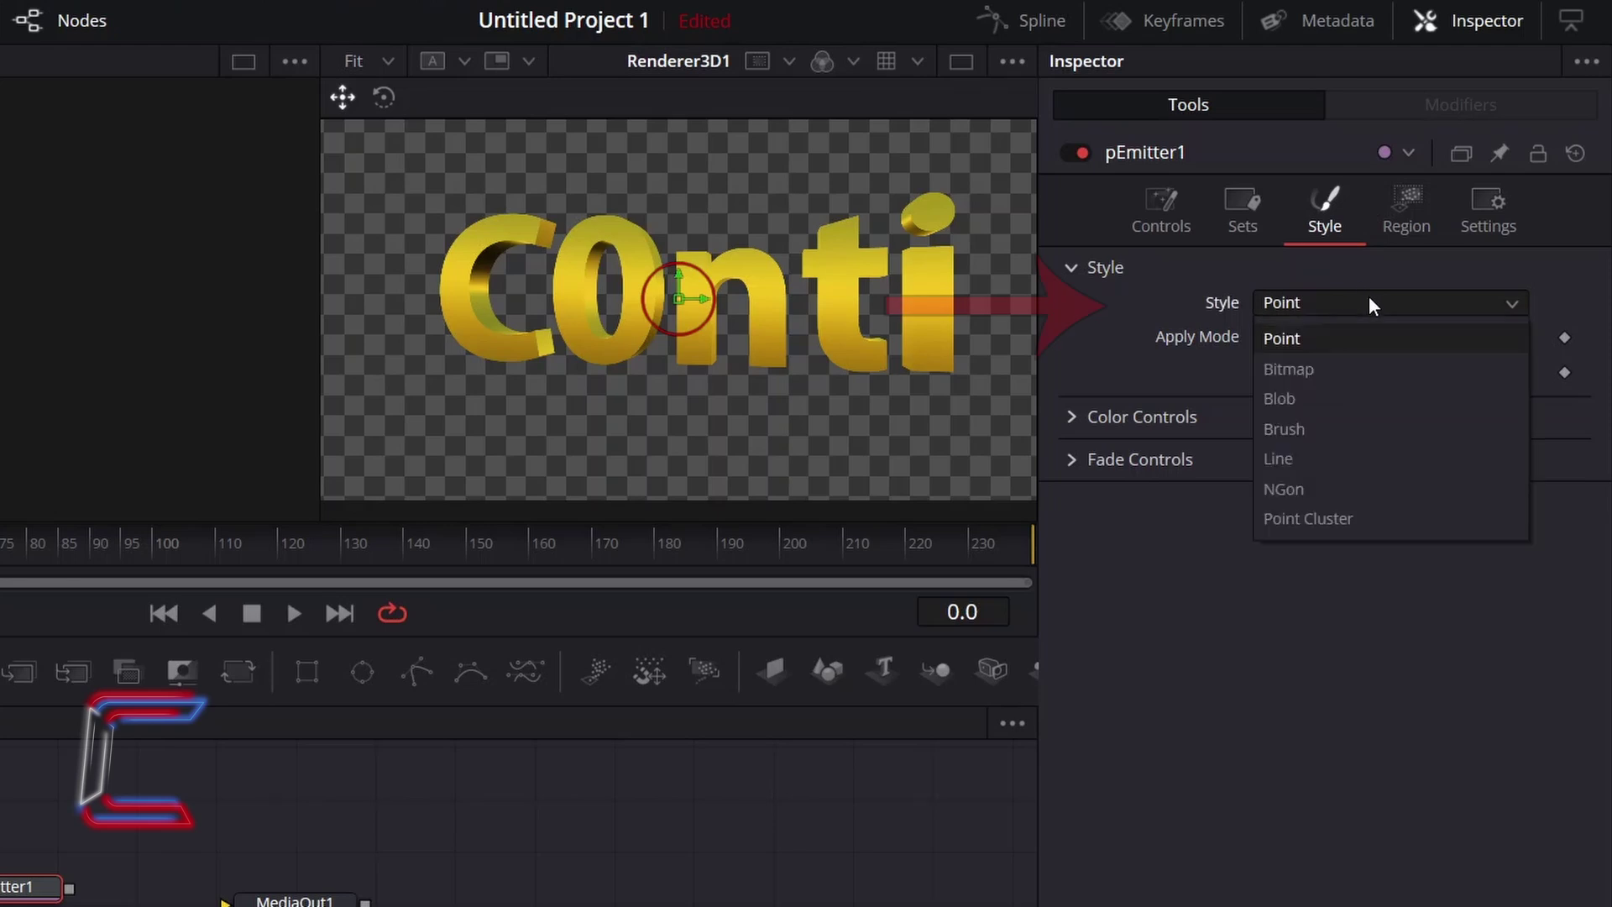
click(1333, 404)
- Set the pEmitter1 particle Color to golden yellow #ffd322
click(1073, 267)
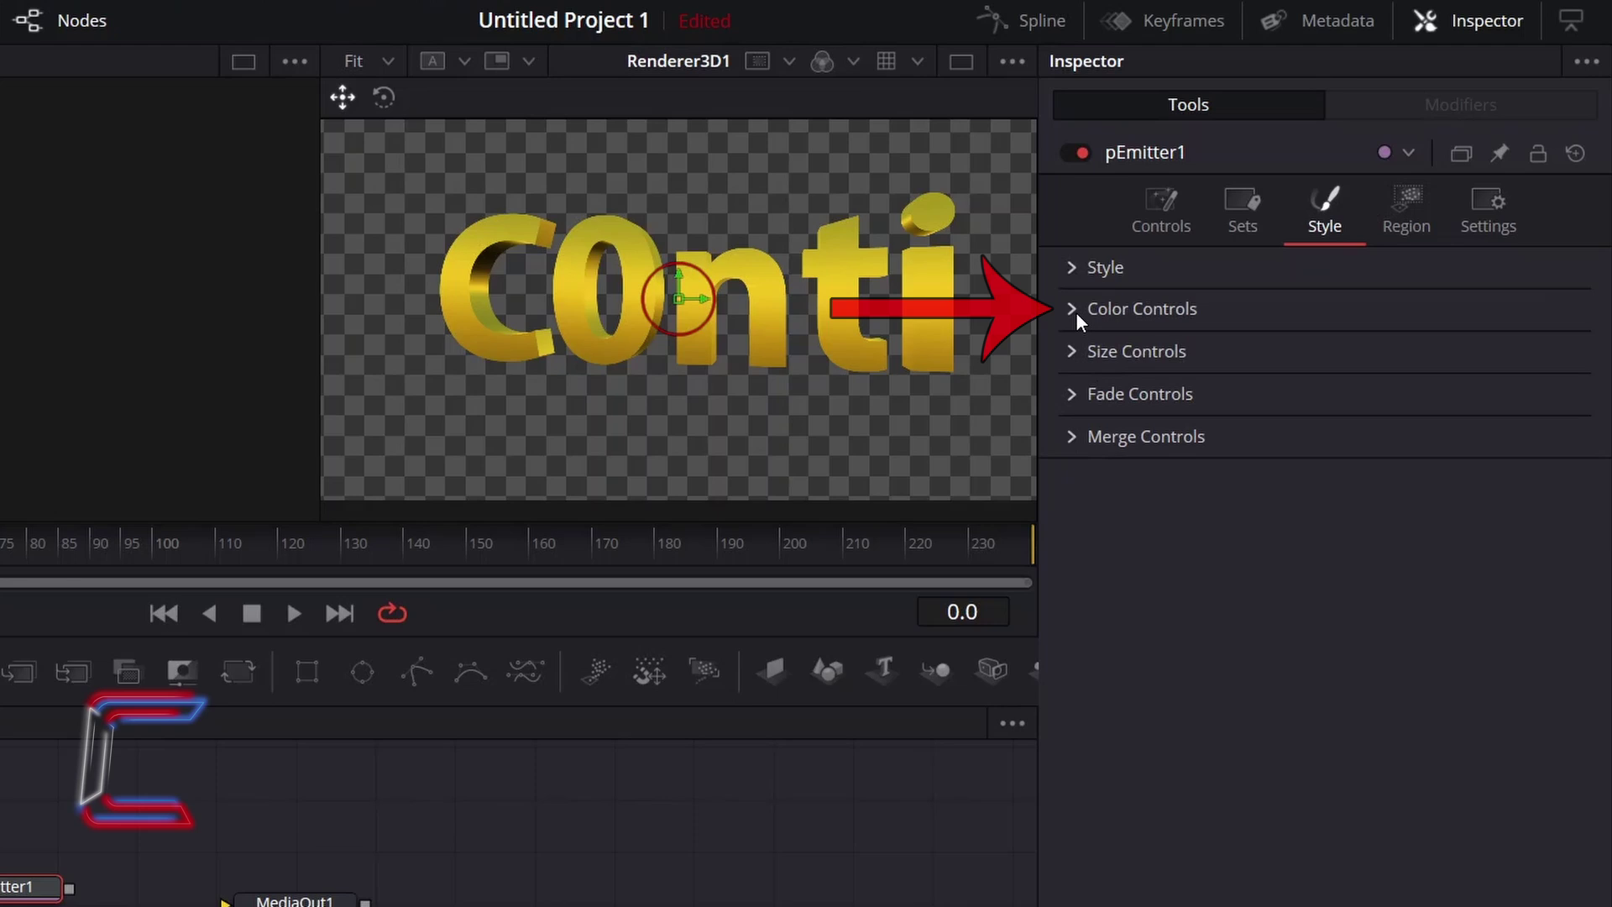
click(1073, 309)
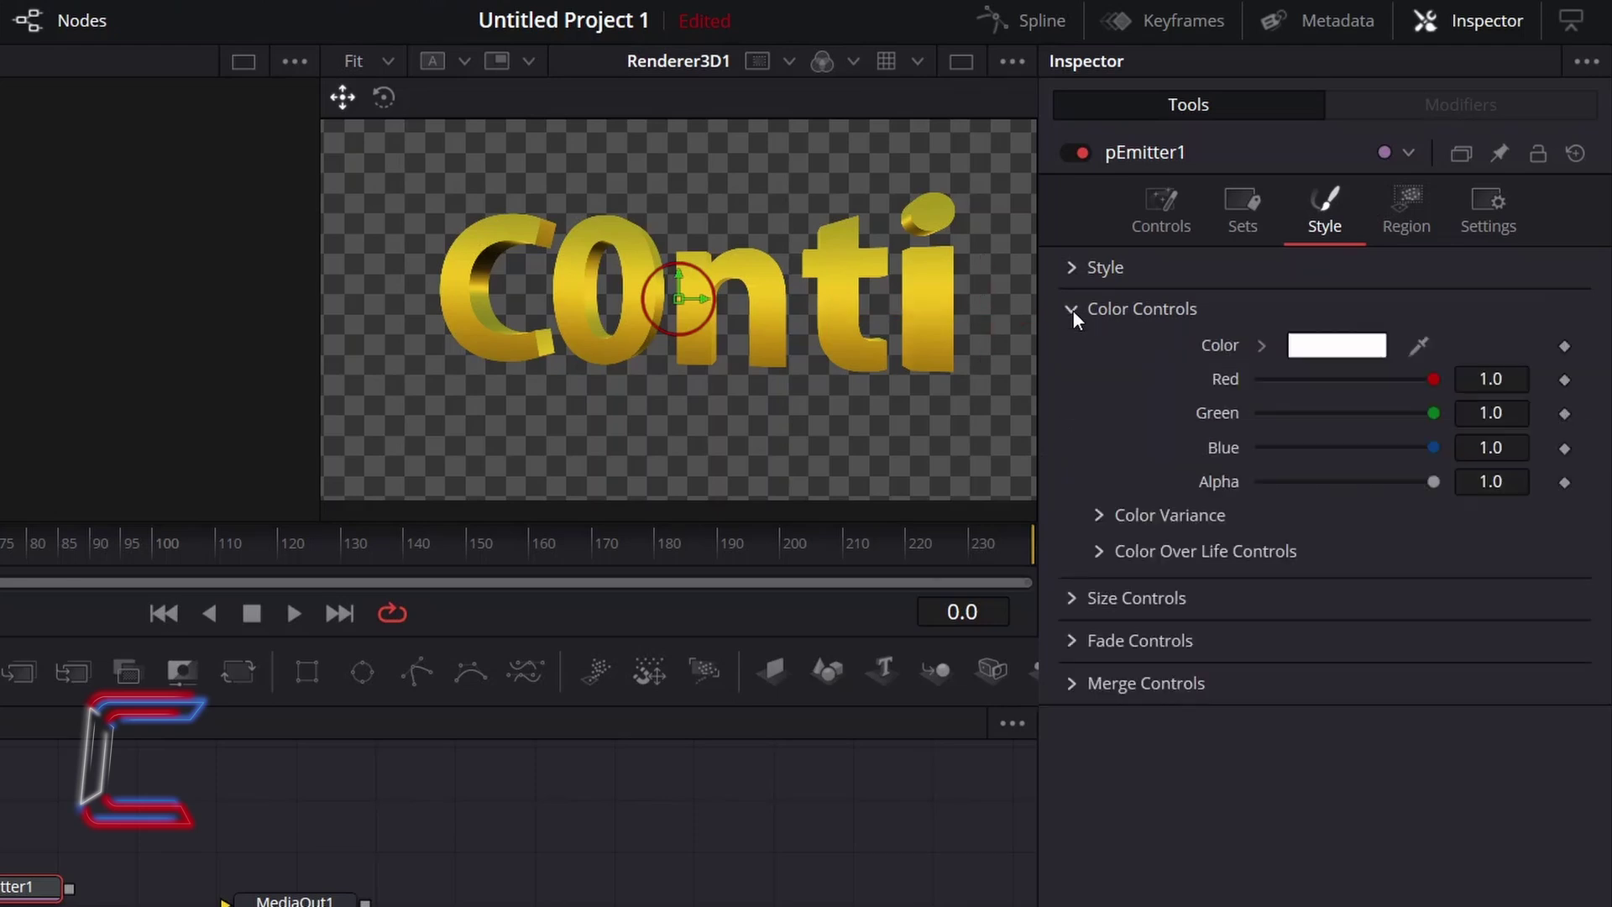
click(1336, 346)
text(#ffd322)
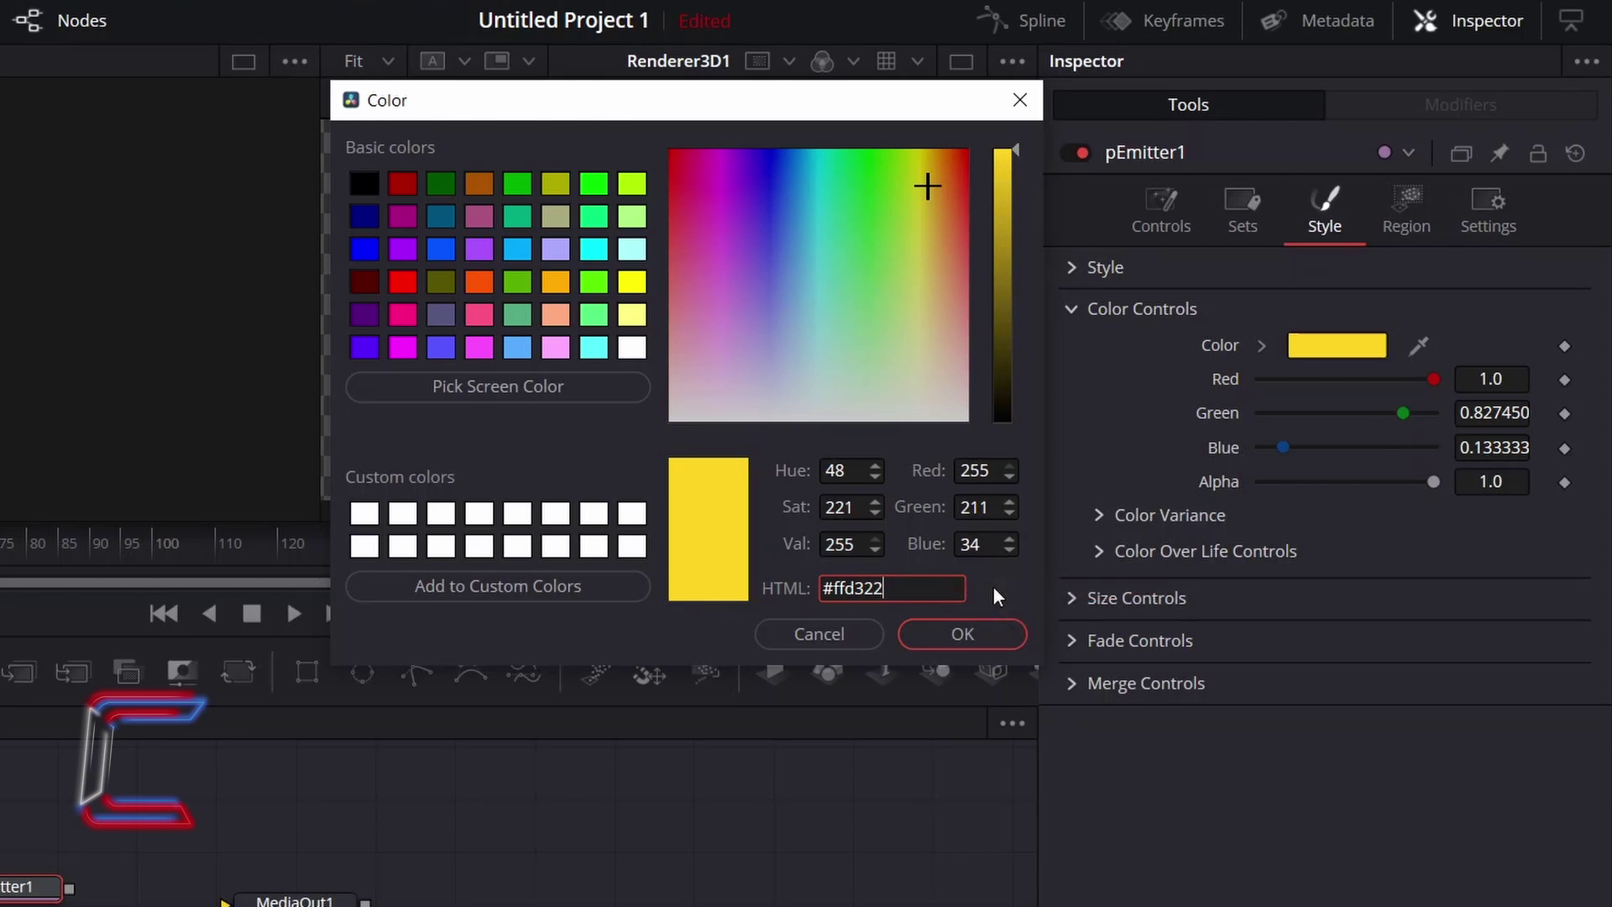
click(1000, 638)
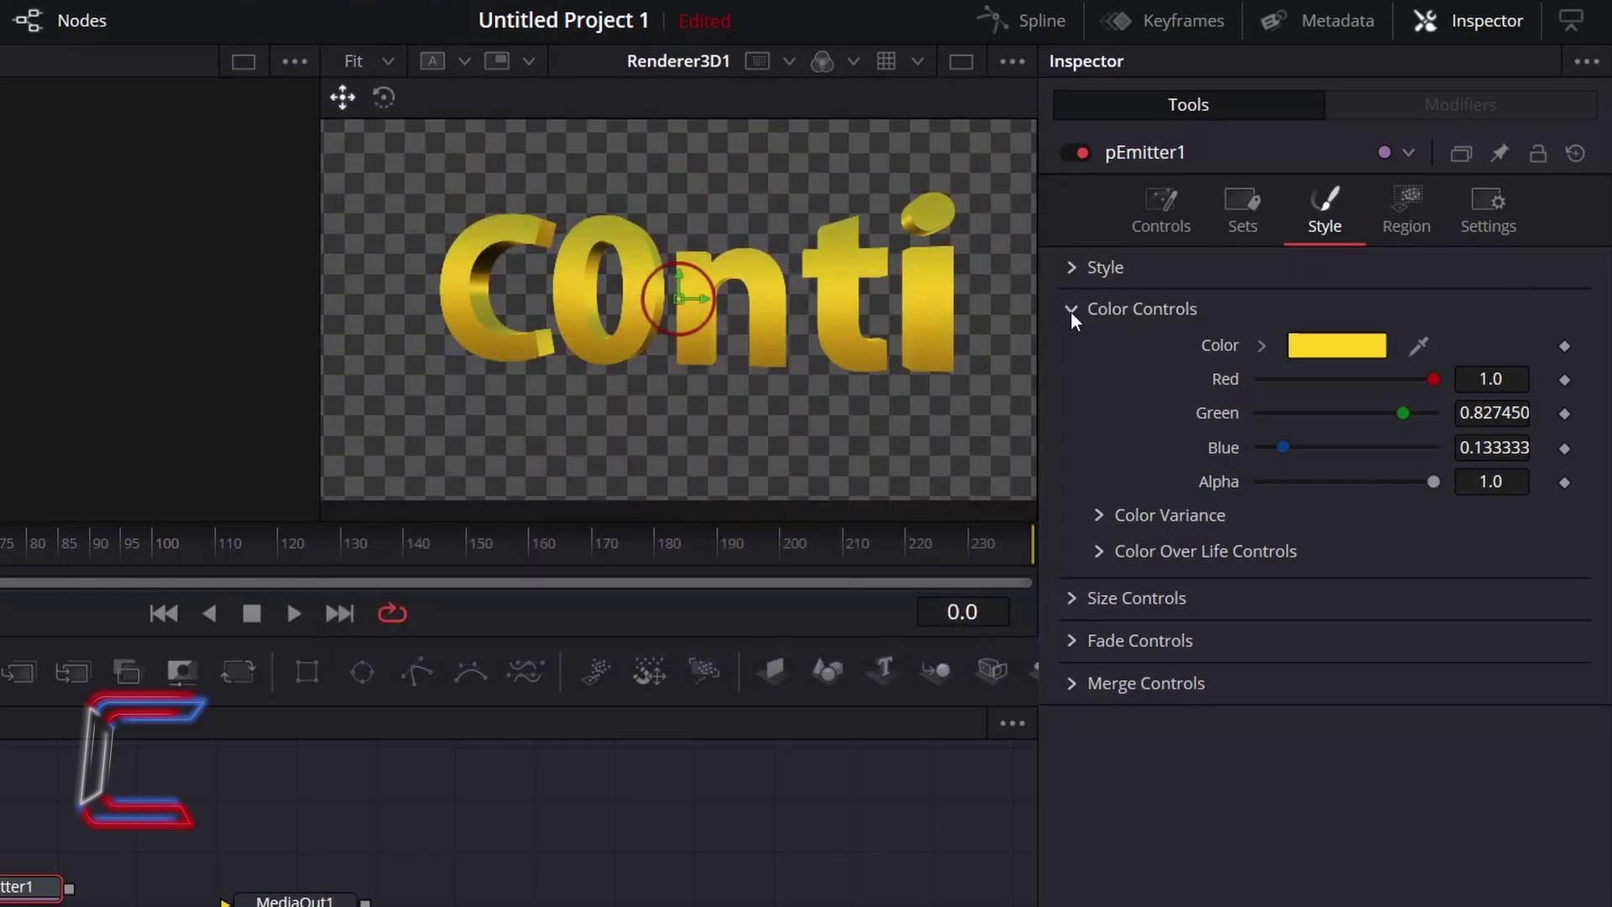
- Set Size Variance to 0.075 and make the Size Over Life curve fall from full to zero
click(1072, 309)
click(1072, 350)
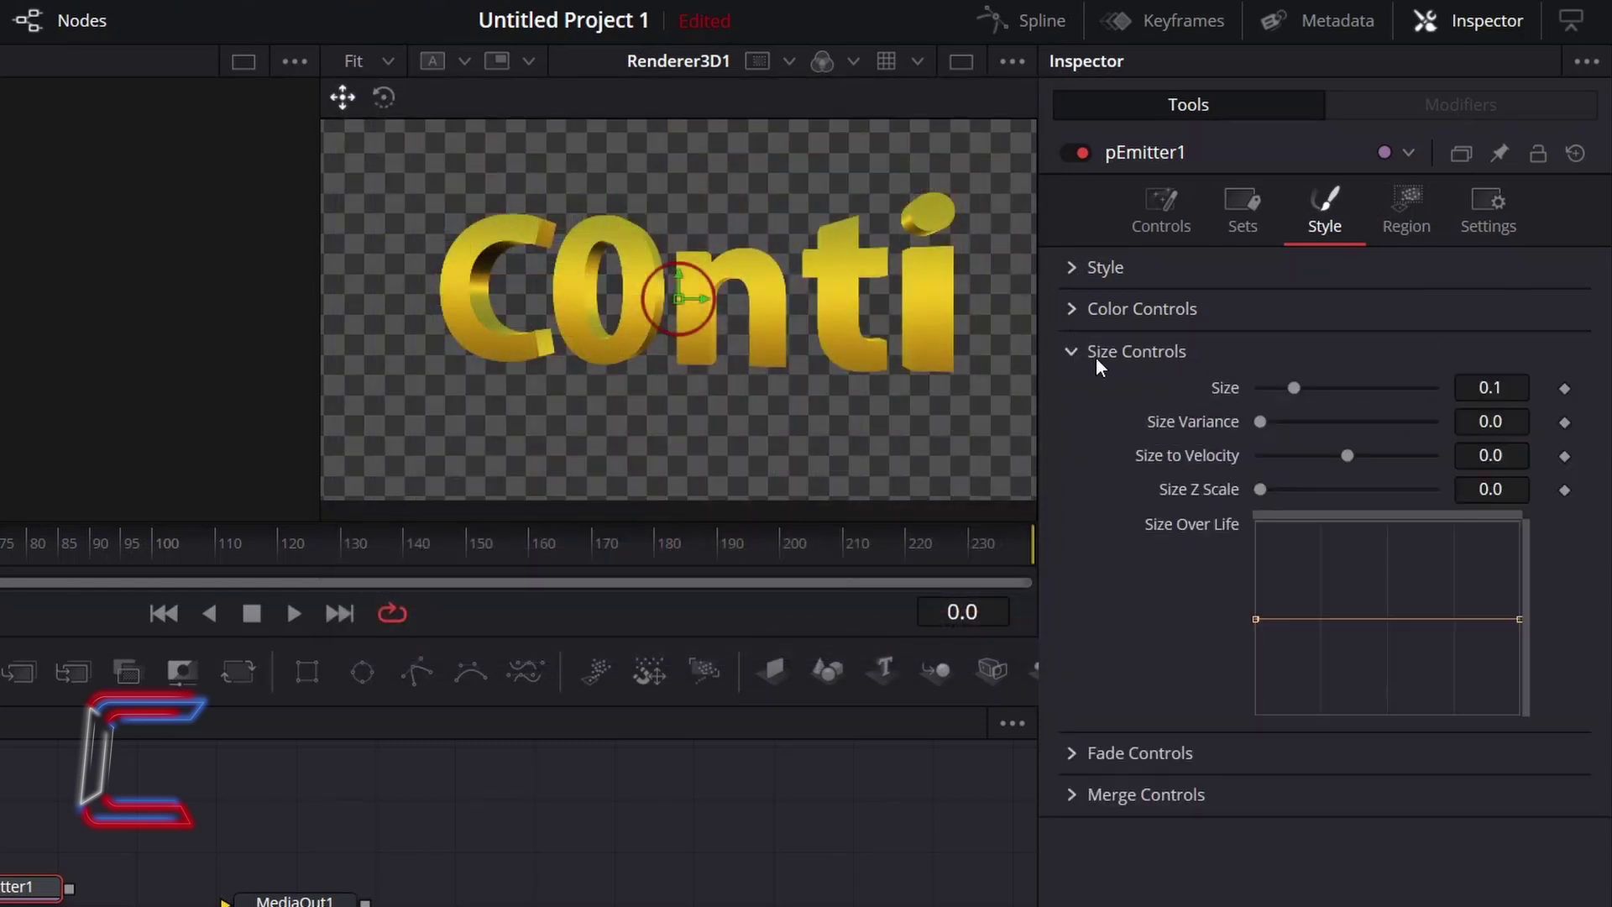
text(75)
key(Tab)
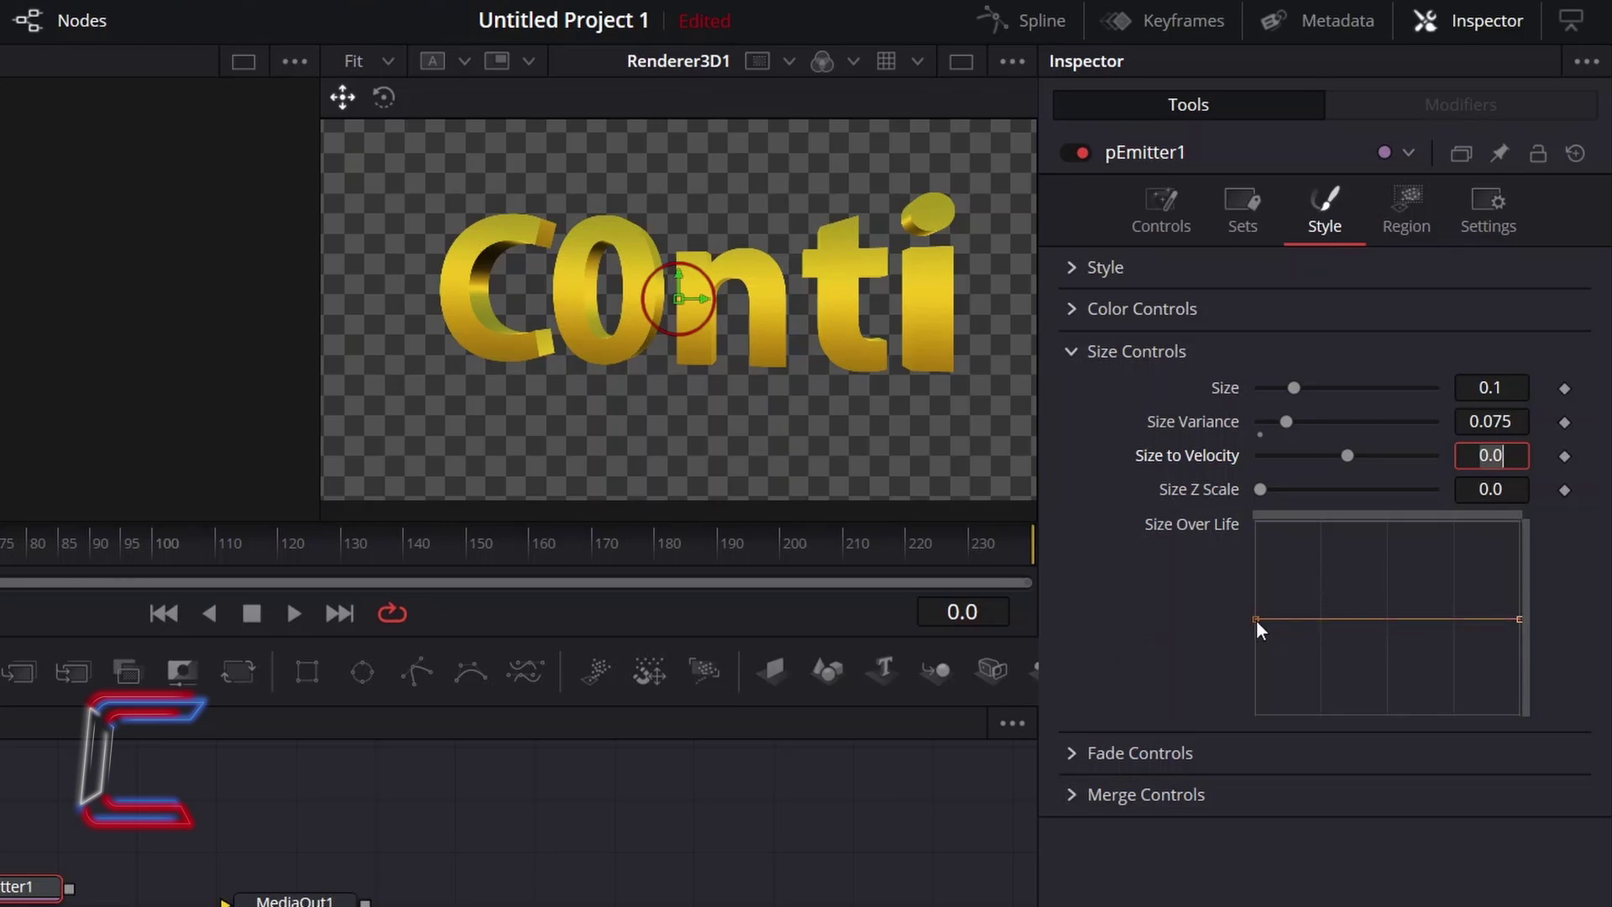
drag(1257, 619, 1258, 529)
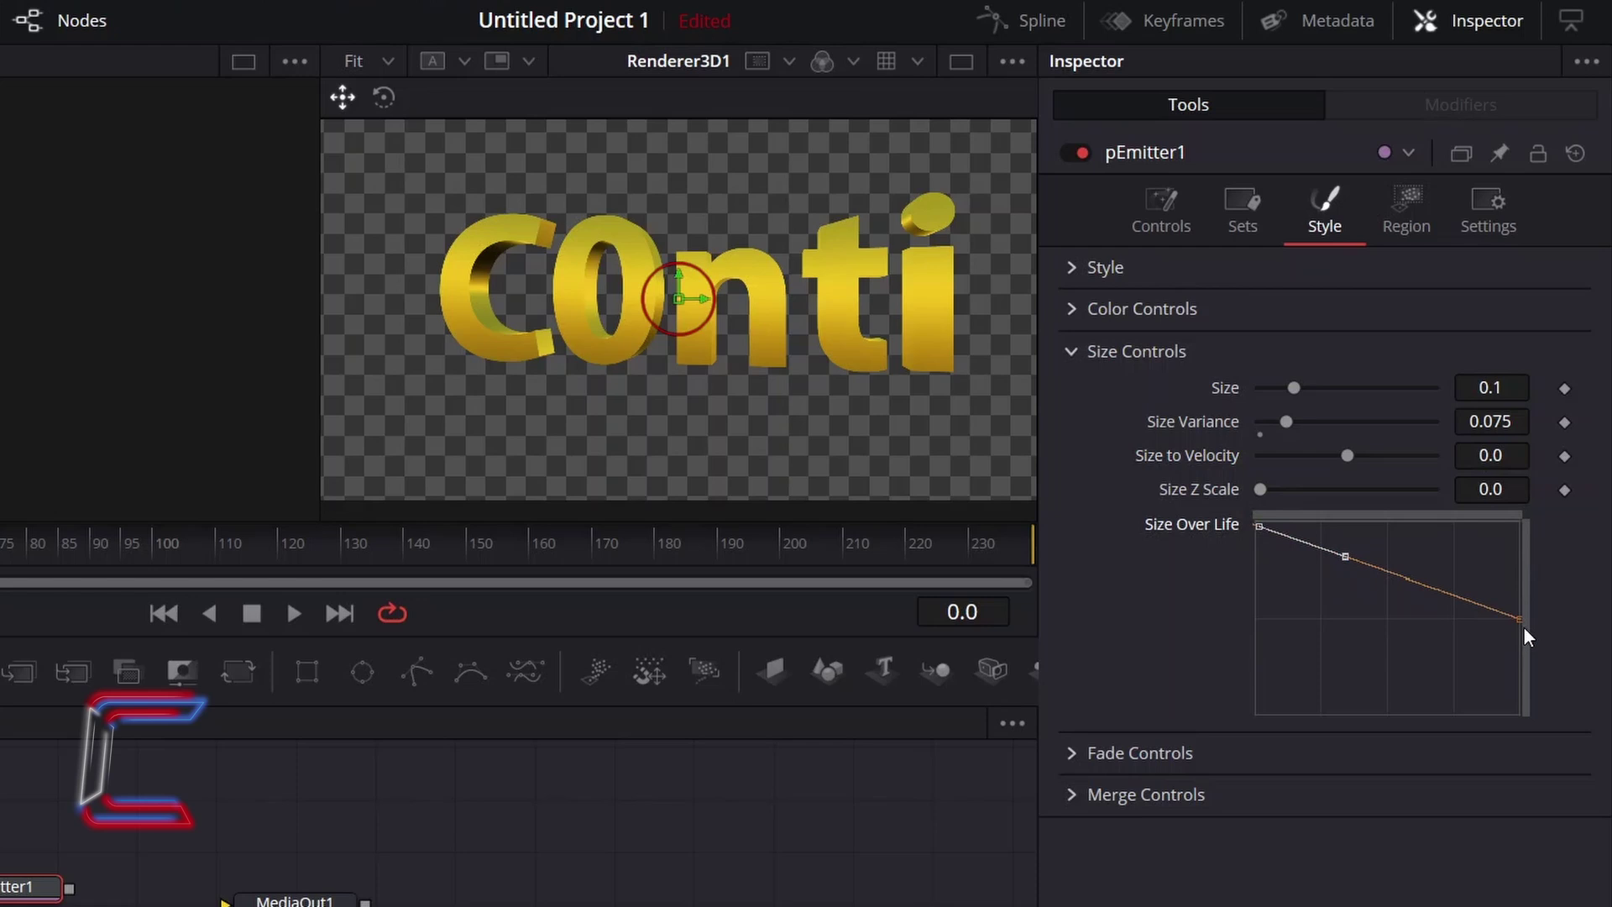
drag(1523, 627, 1525, 710)
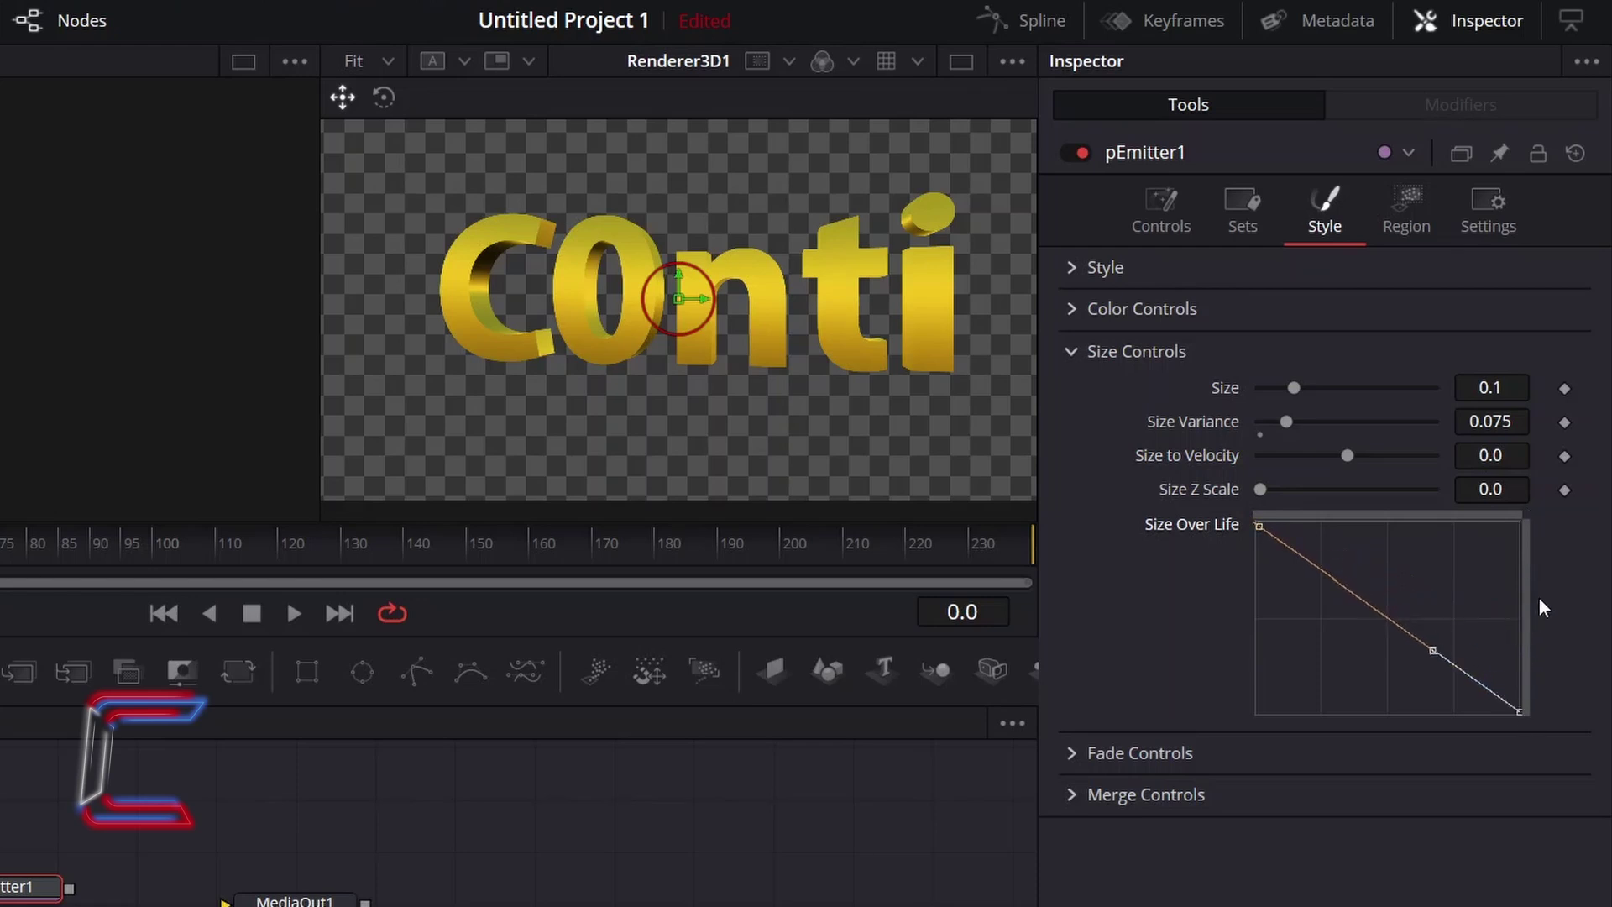
- Set the particles' Fade Out value to 0.1 under Fade Controls
click(1073, 351)
click(1072, 394)
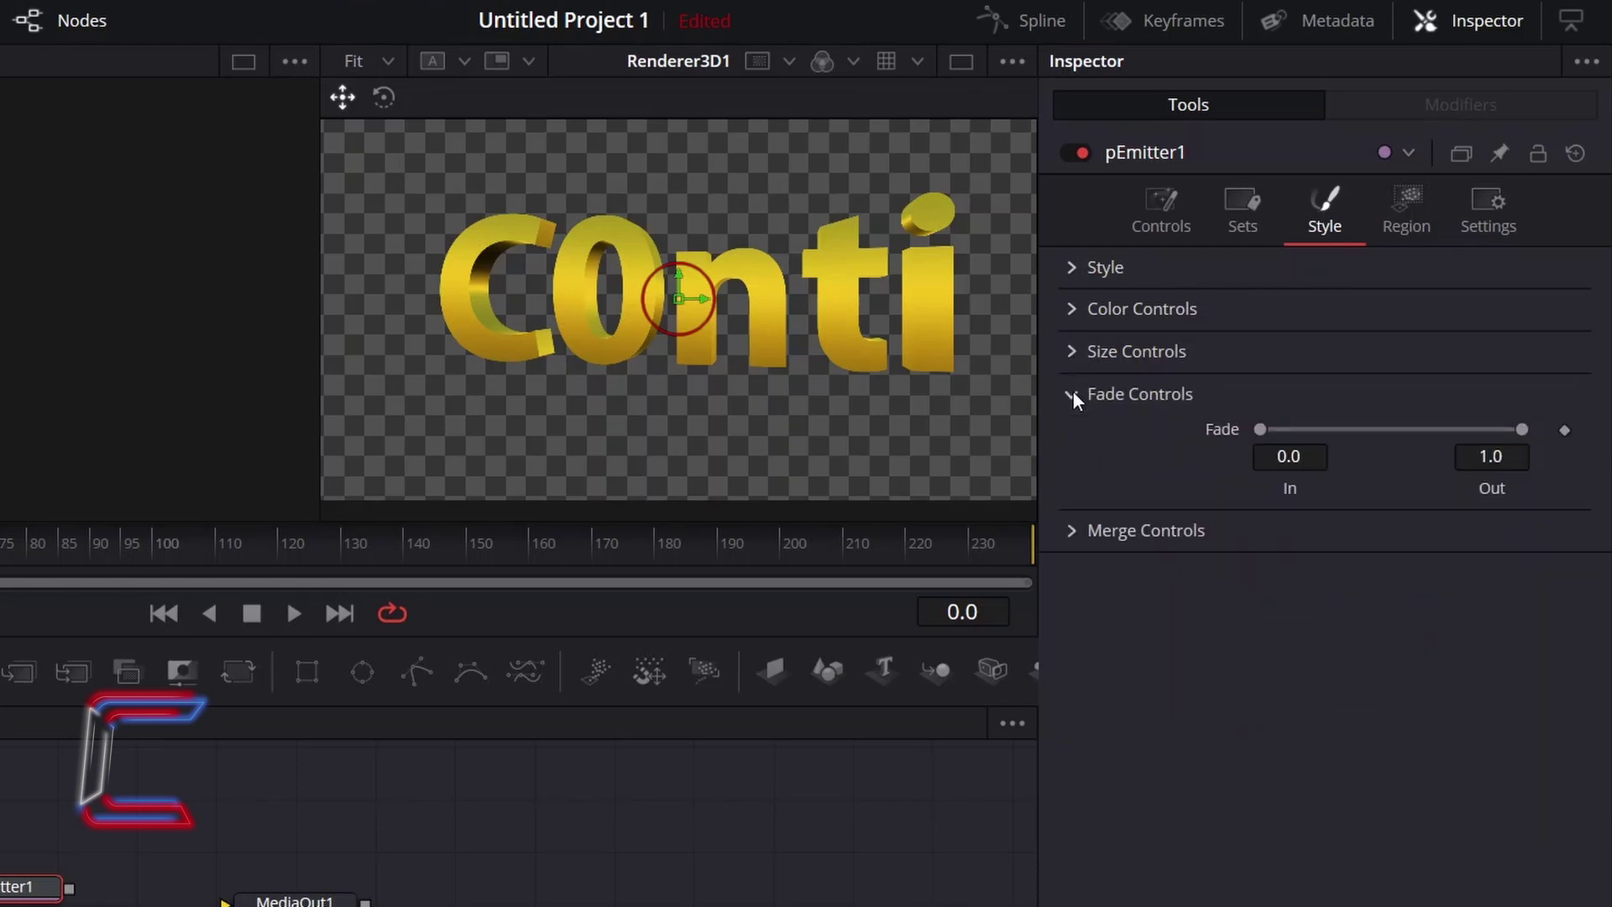
click(1511, 457)
text(0.)
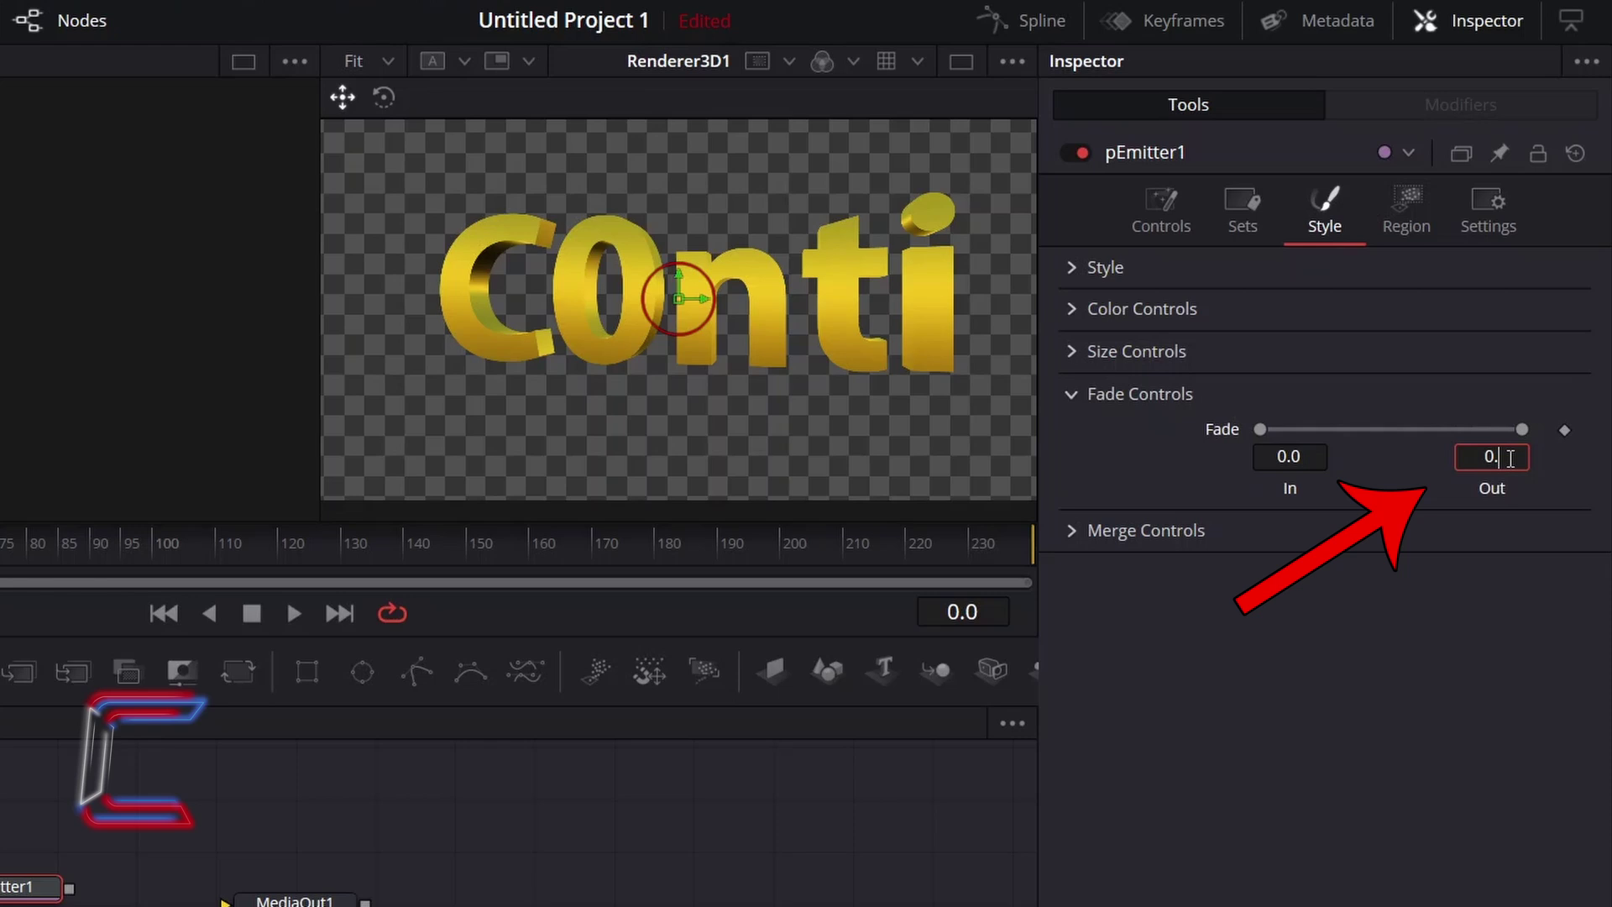
text(1)
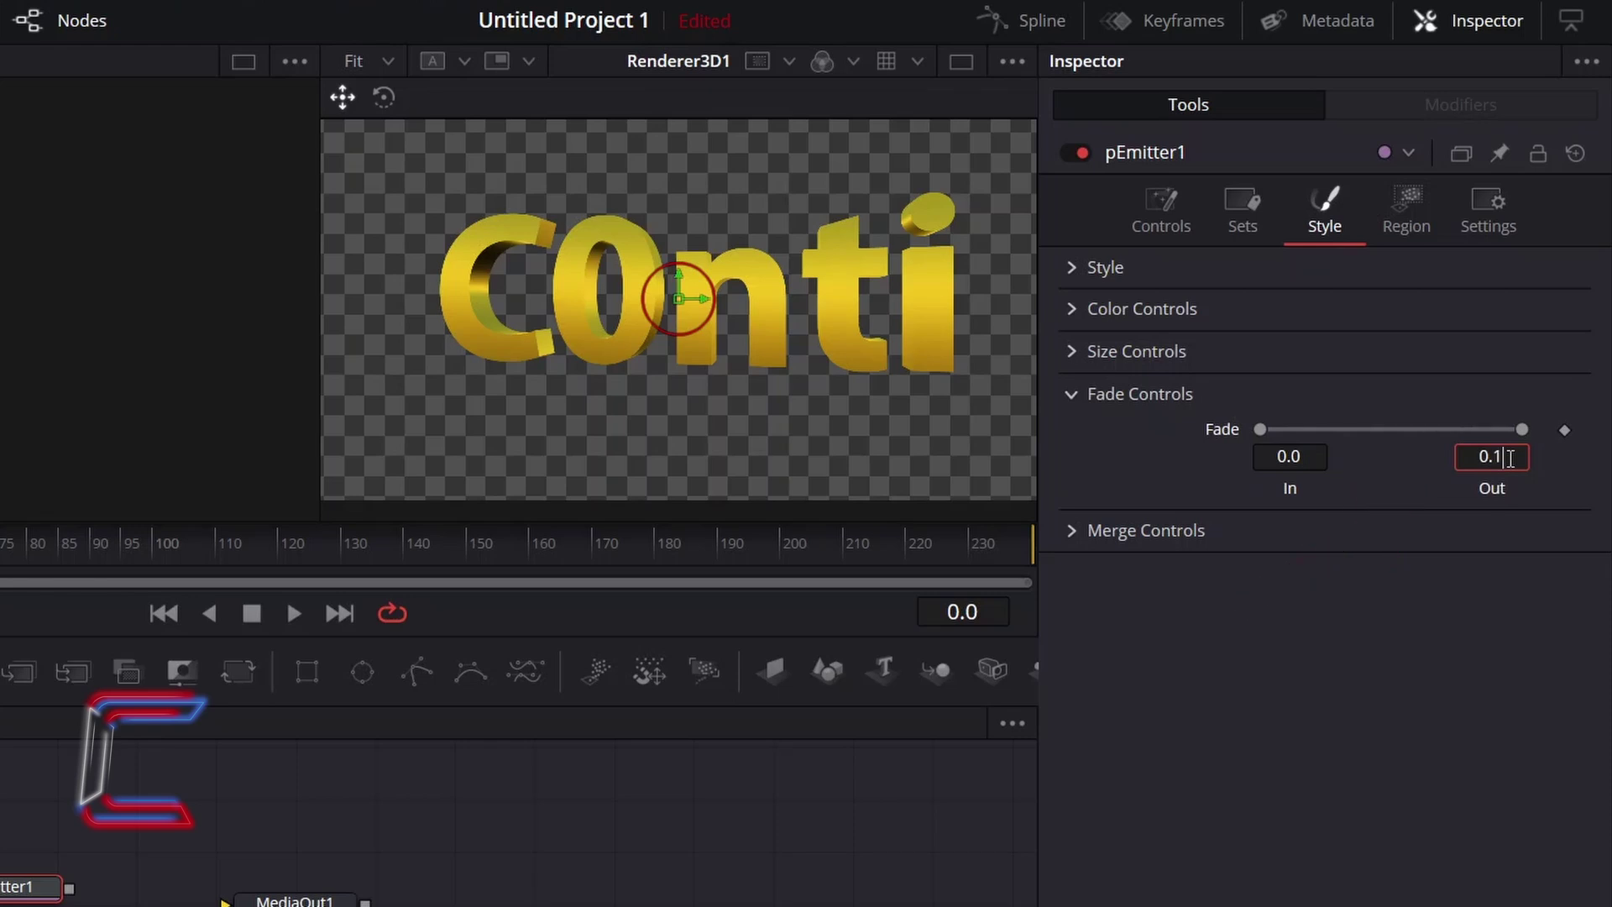
key(Tab)
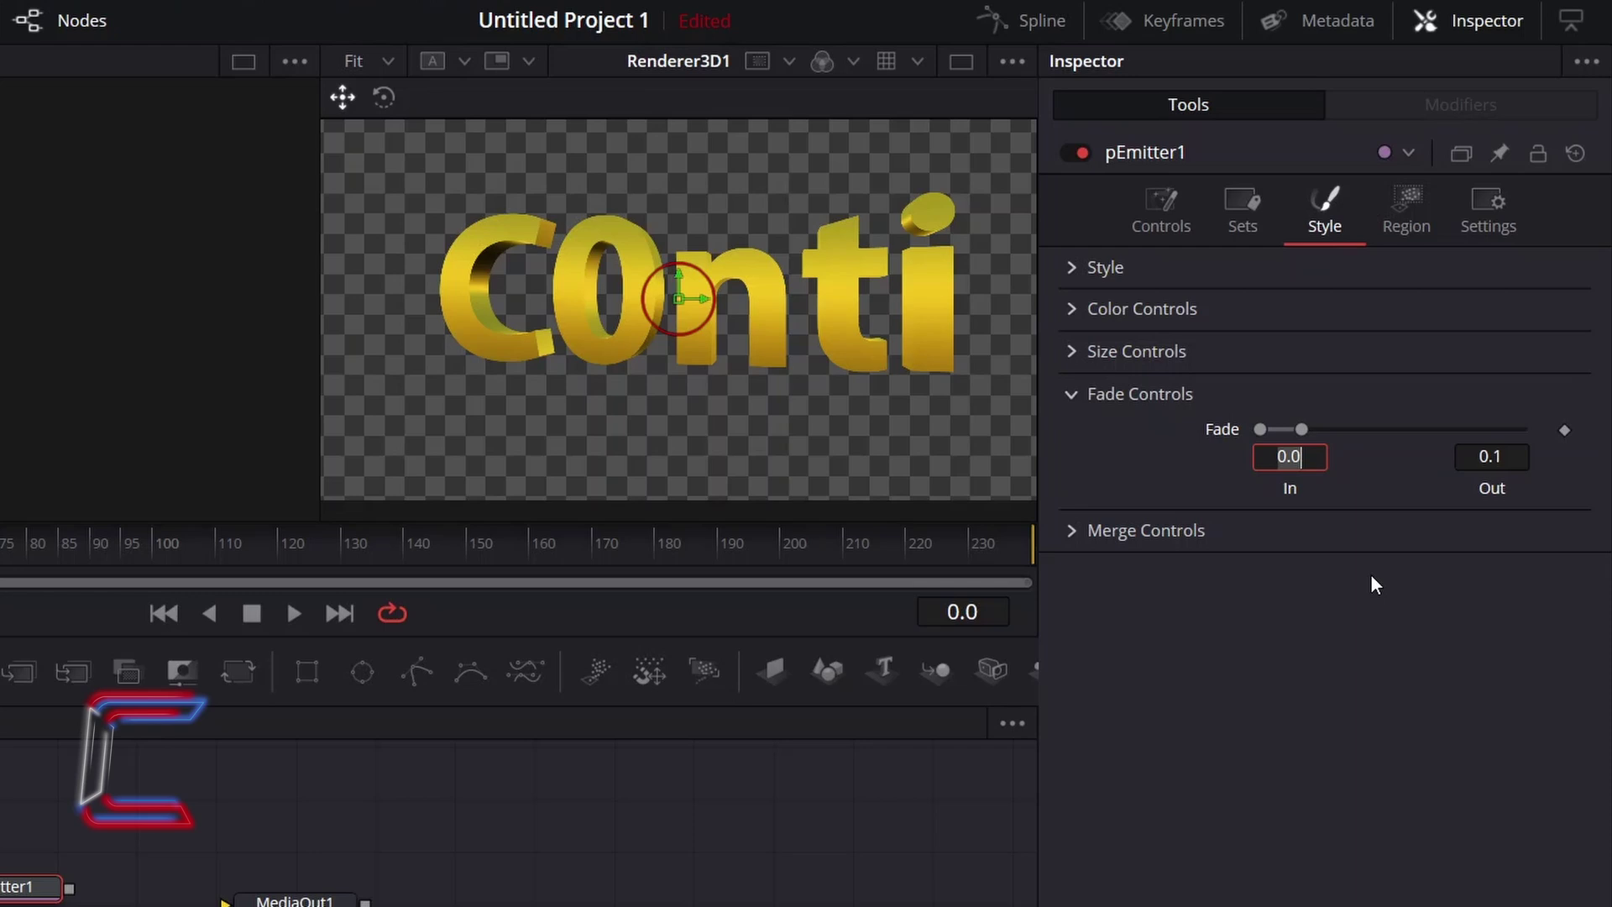
- Set pEmitter1's emission Region to Bitmap and connect the Particles group into it
click(1424, 220)
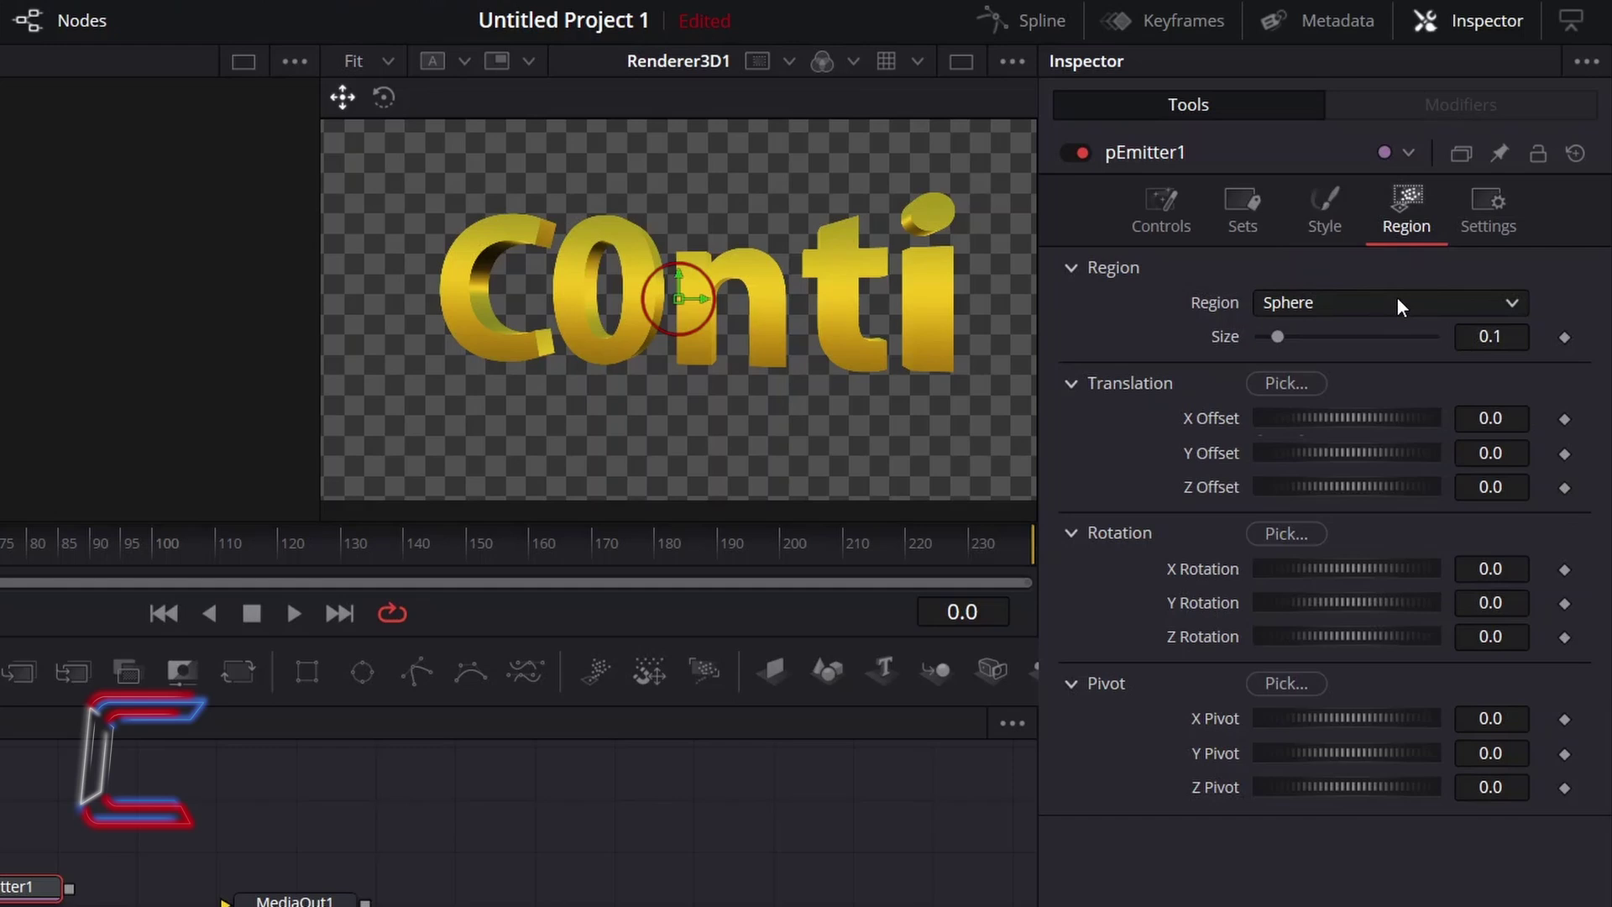
click(1399, 301)
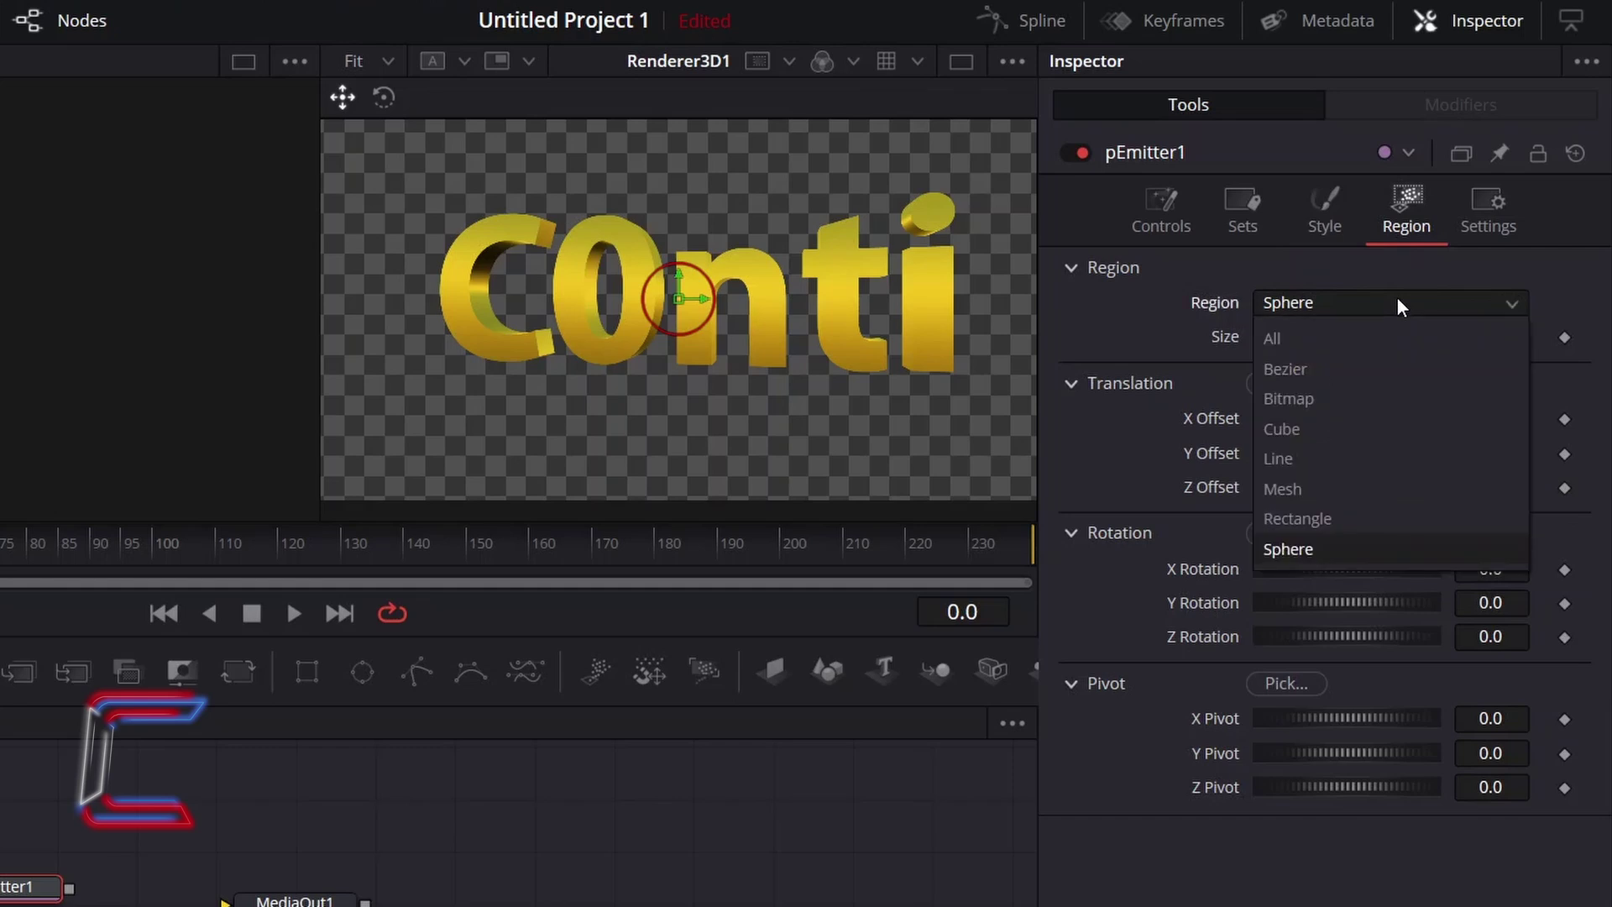
click(1380, 399)
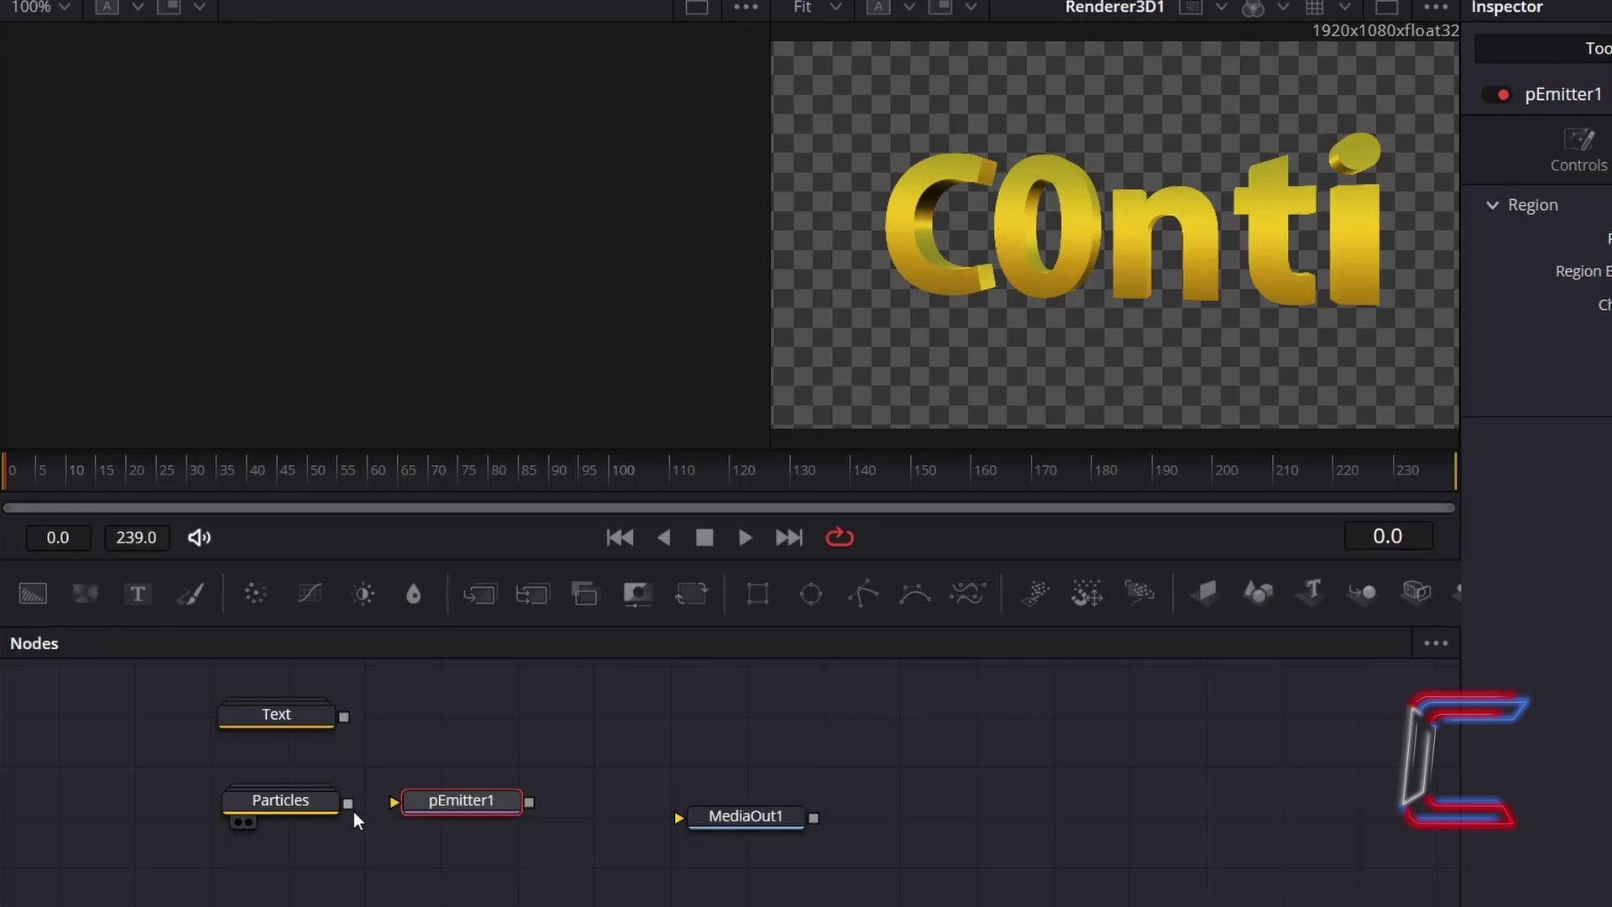
drag(348, 804, 396, 804)
- Add a pTurbulence node after pEmitter1 with X, Y and Z Strength each at 0.01
key(shift+space)
text(pTurbulence)
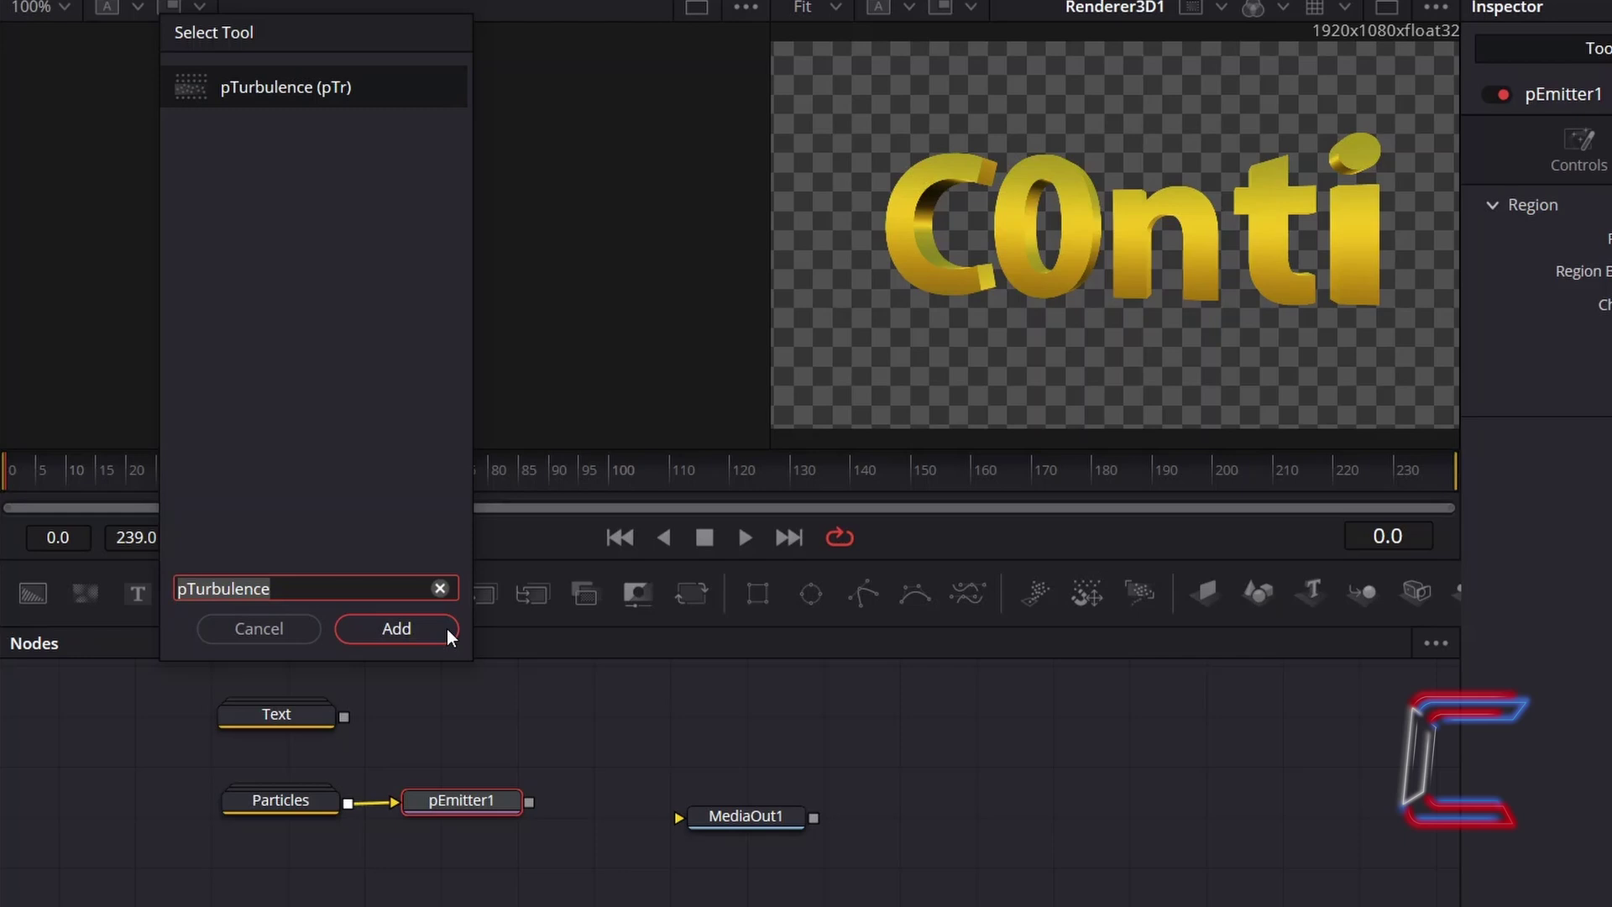
click(447, 628)
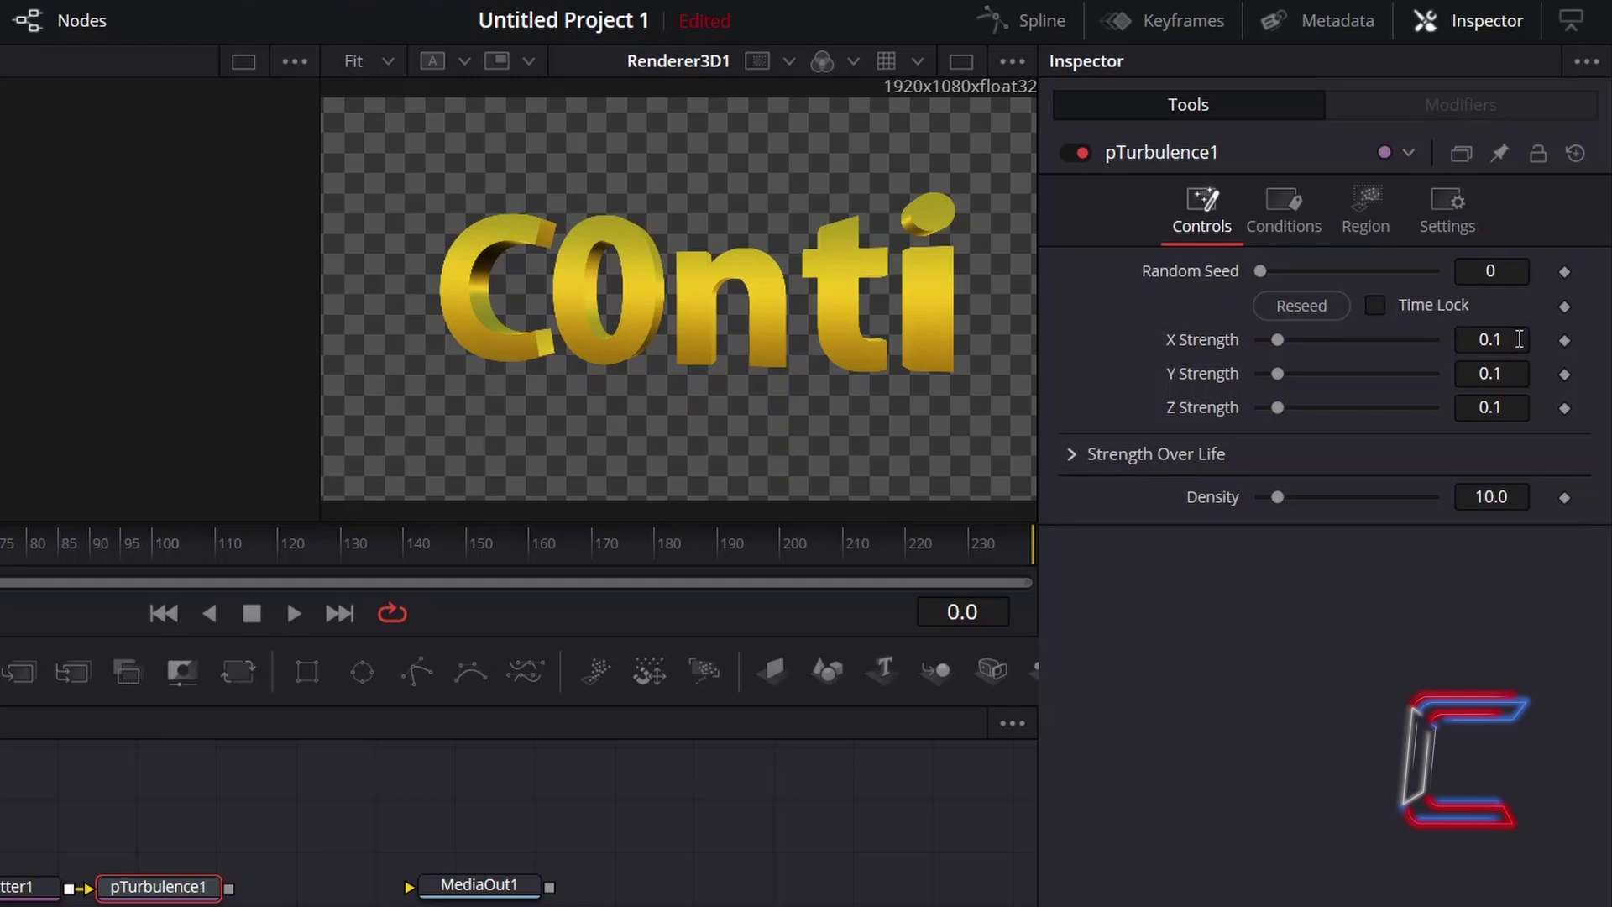
click(1519, 339)
text(0.01)
key(Tab)
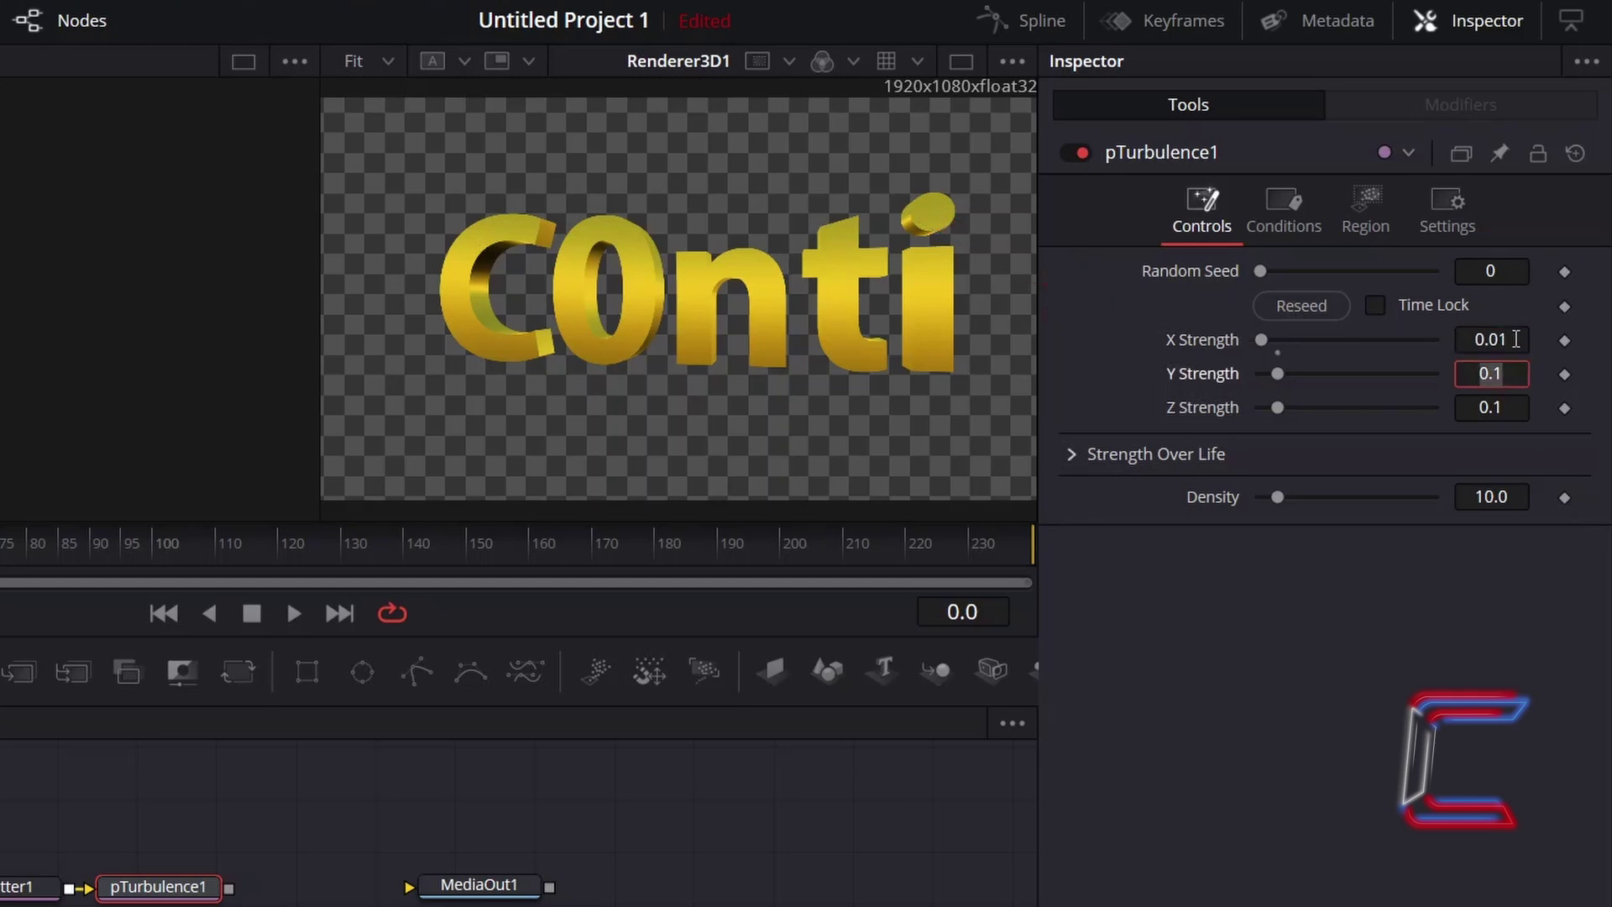
text(0.01)
key(Tab)
text(0.01)
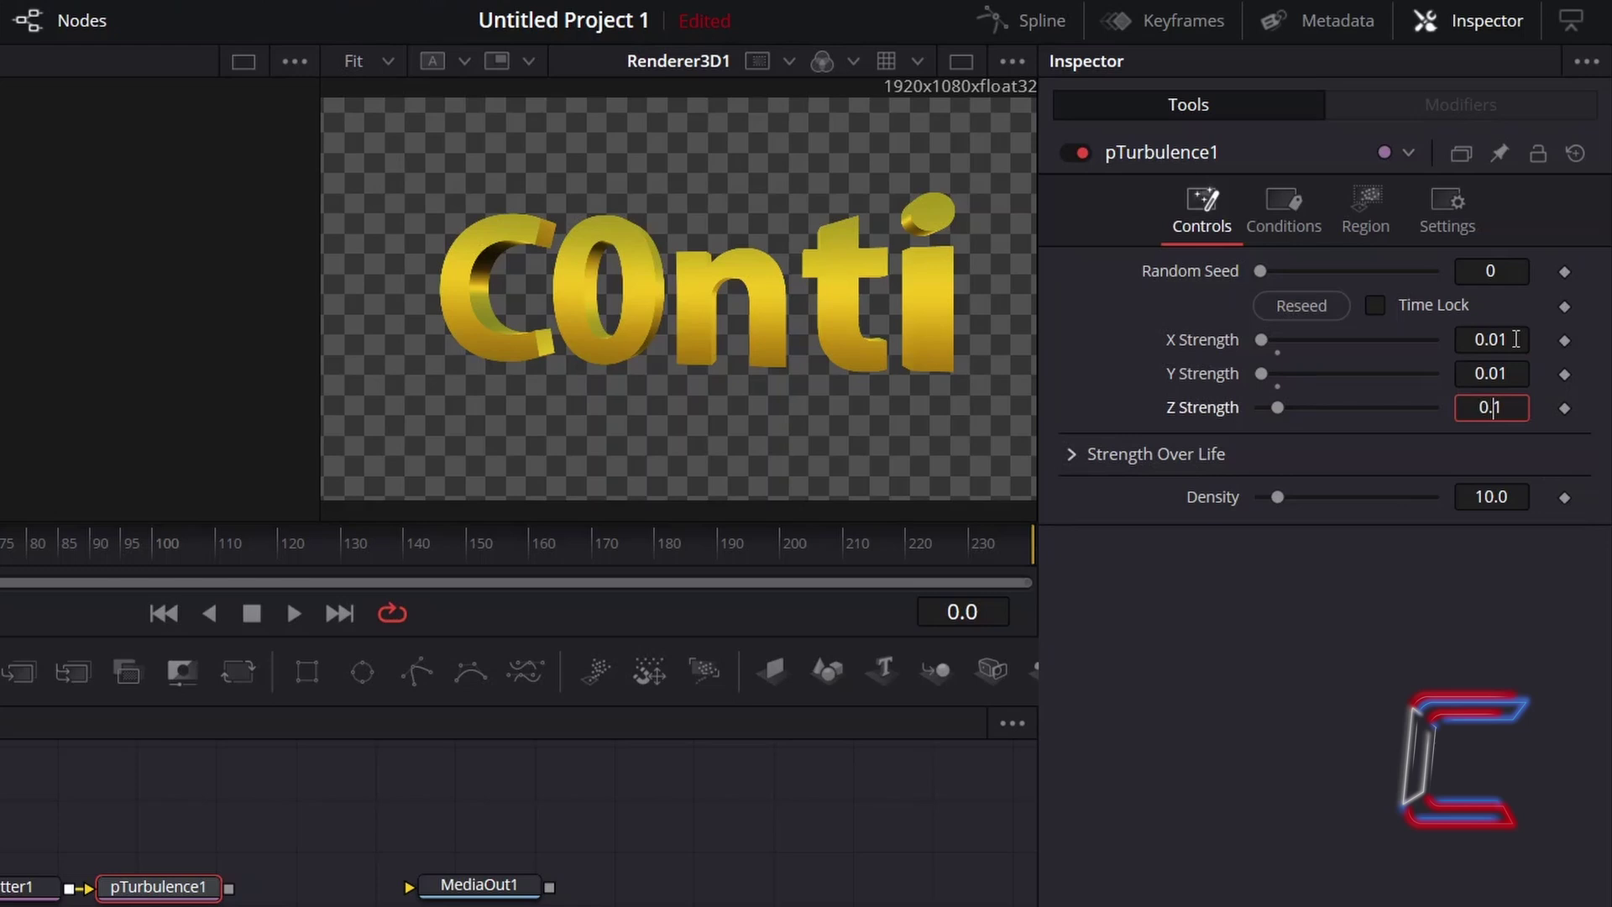
key(Tab)
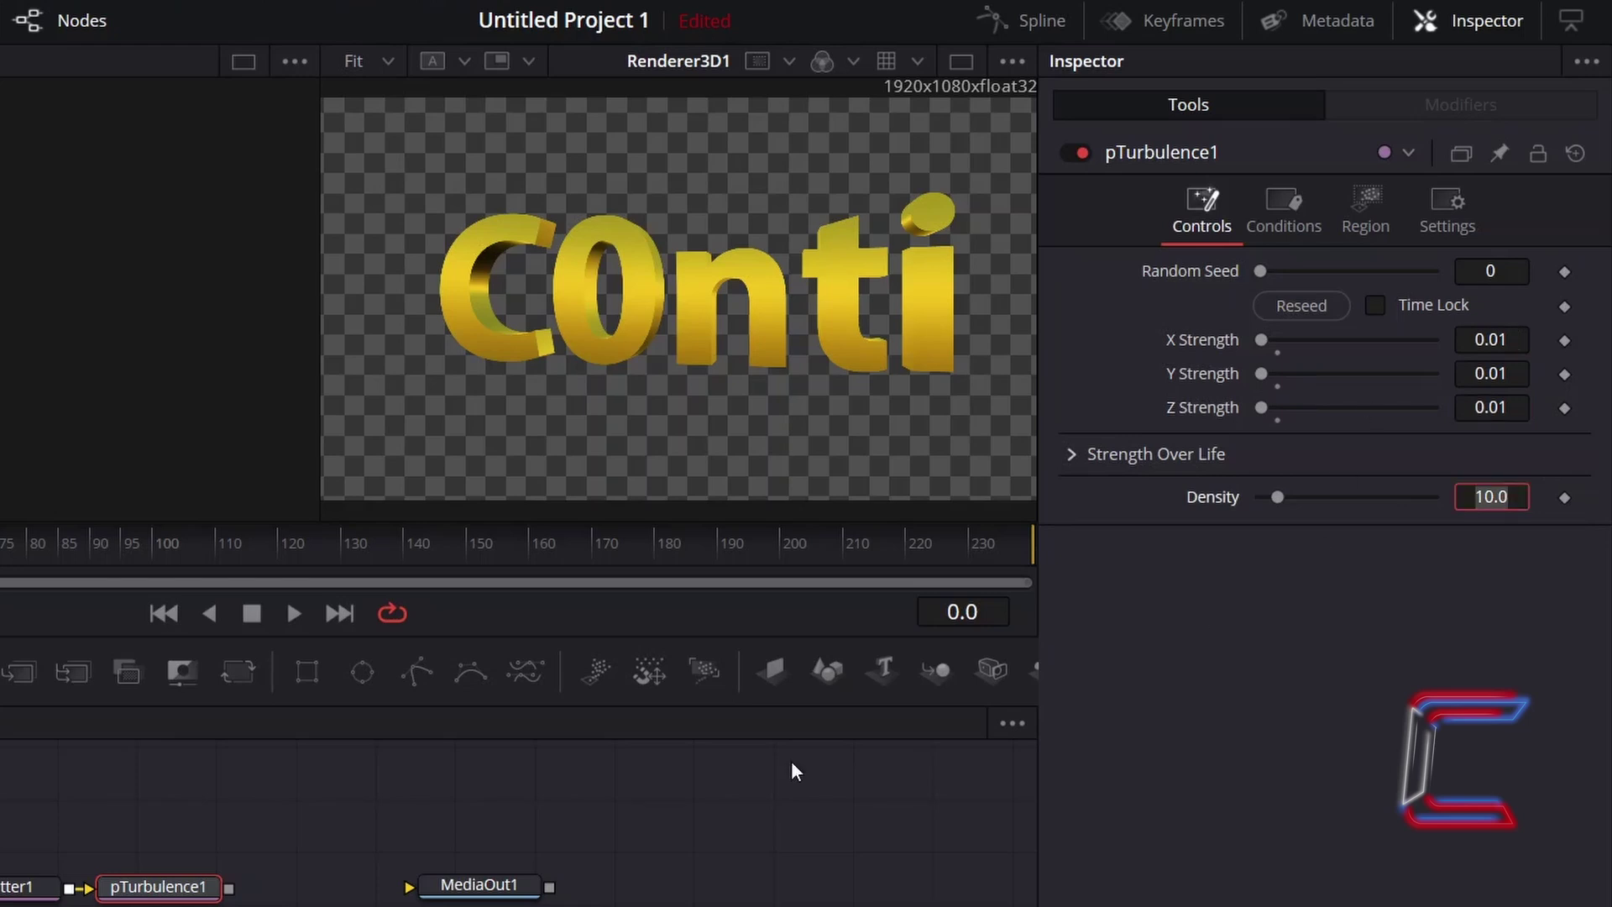
click(189, 899)
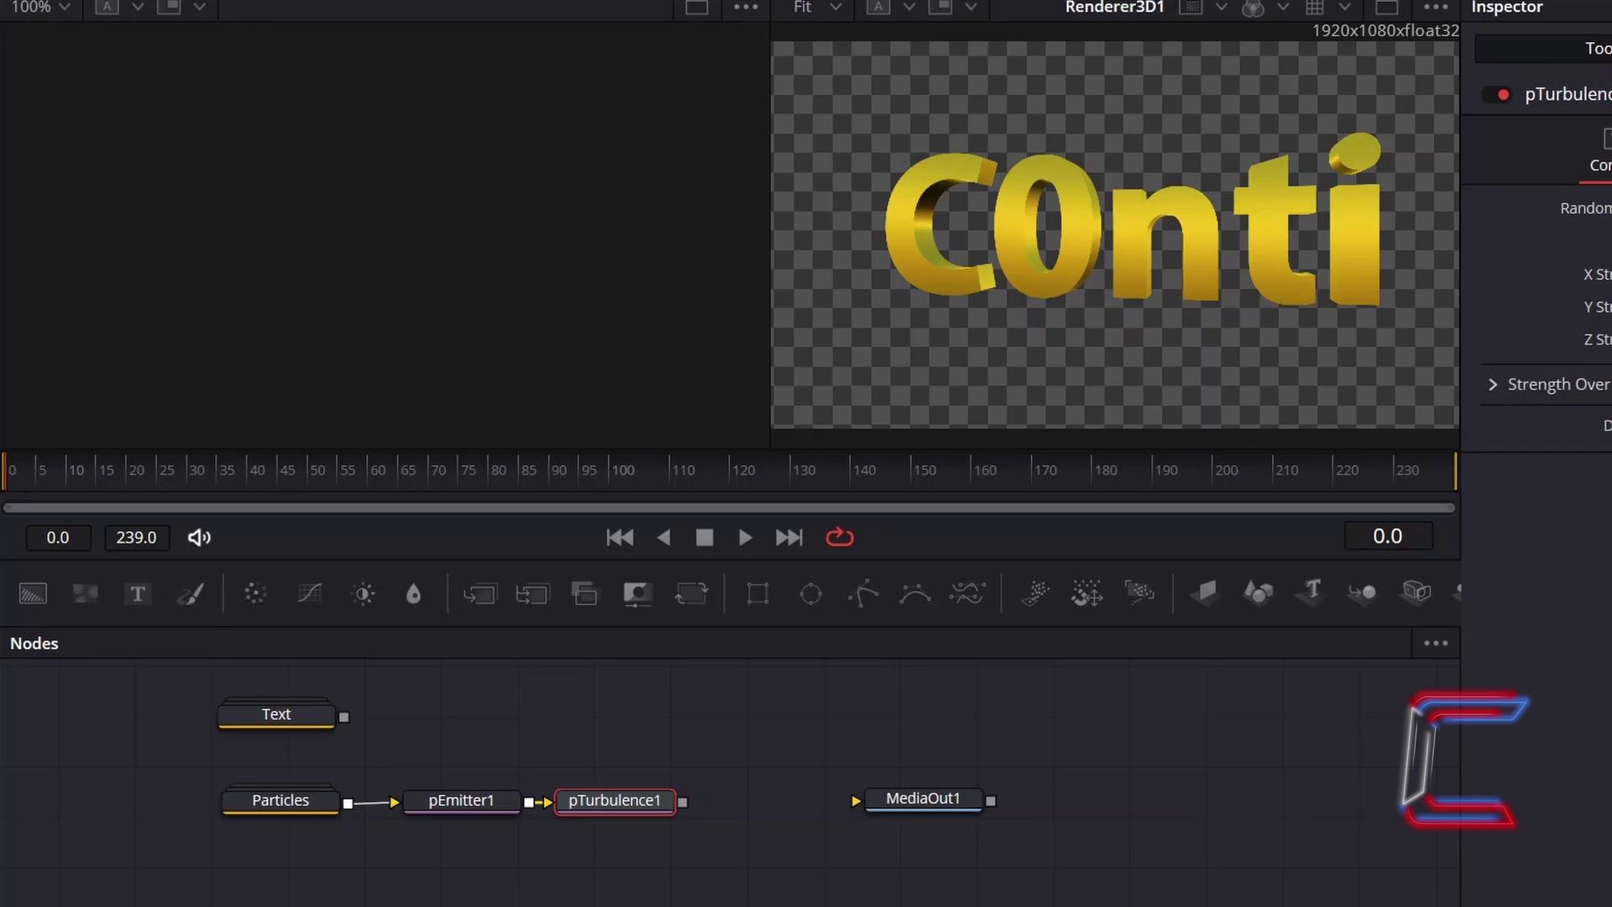
- Add a pRender node after pTurbulence1, then bring up the tool search to find a glow
key(shift+space)
text(pRender)
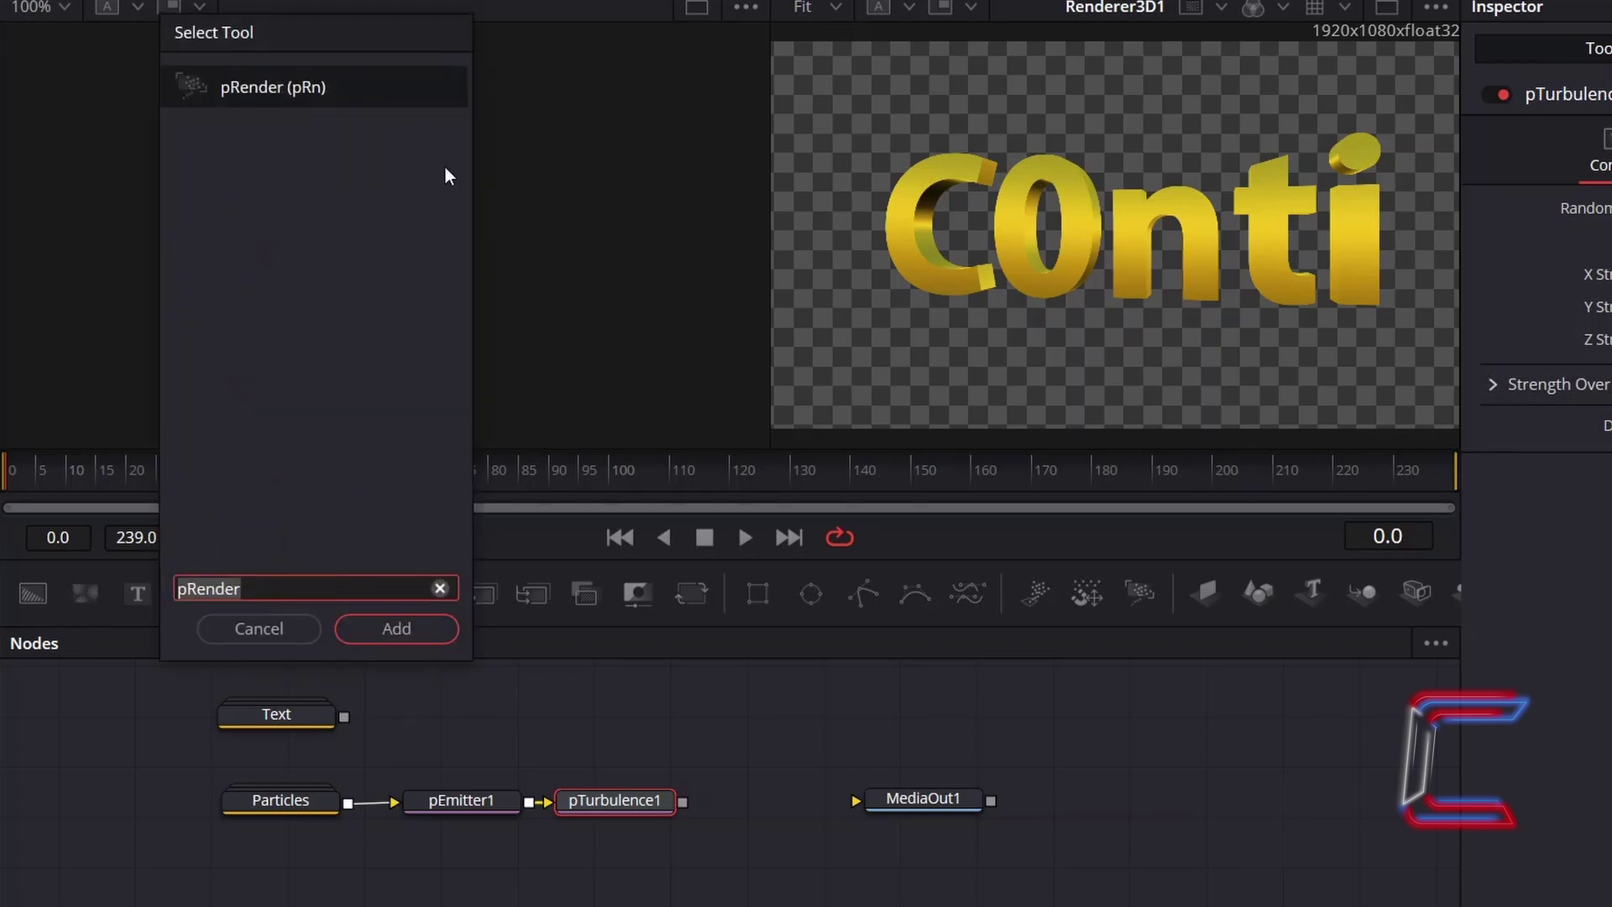
click(446, 629)
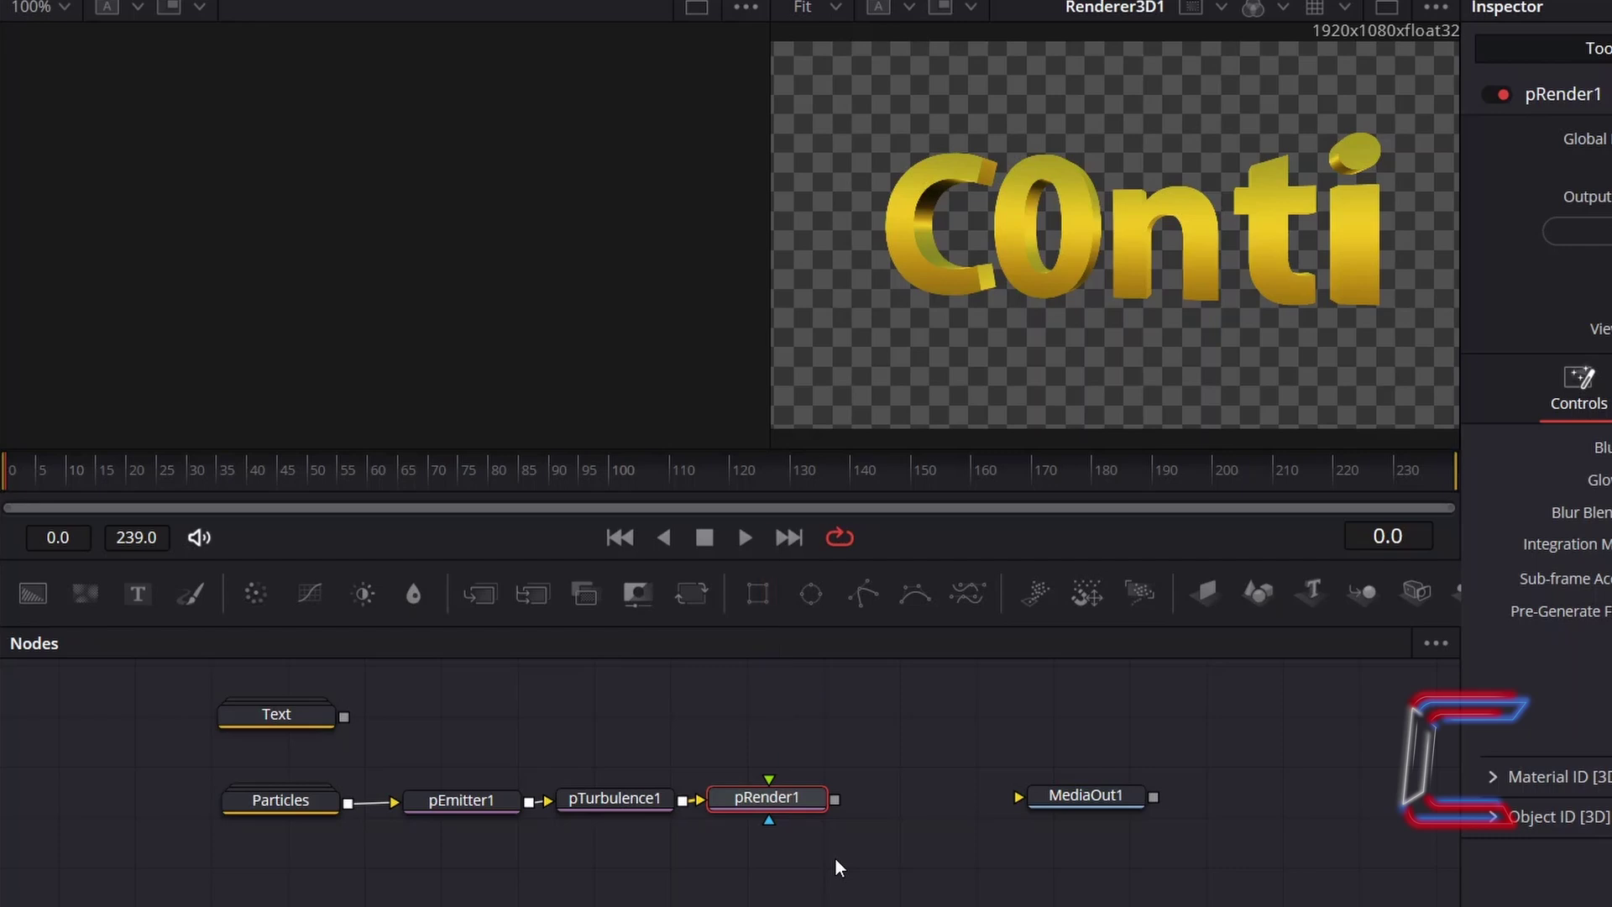
key(shift+space)
- Append a Glow node to pRender1, setting Glow Size 0.1, Glow 0.98 and Blend to full 1.0
text(glow)
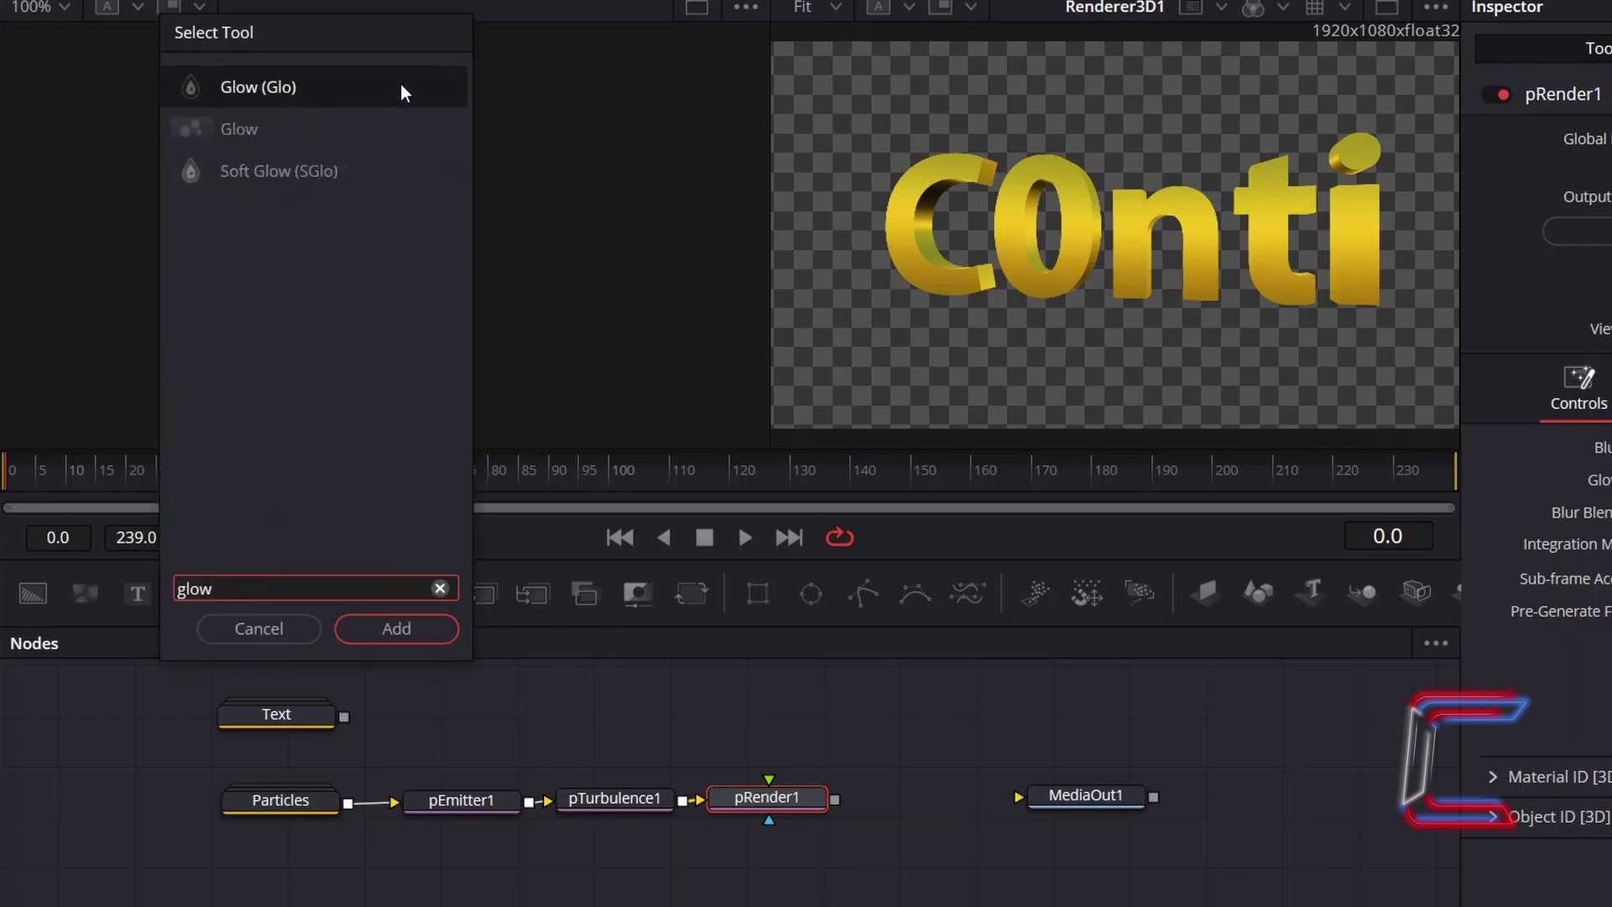
click(437, 628)
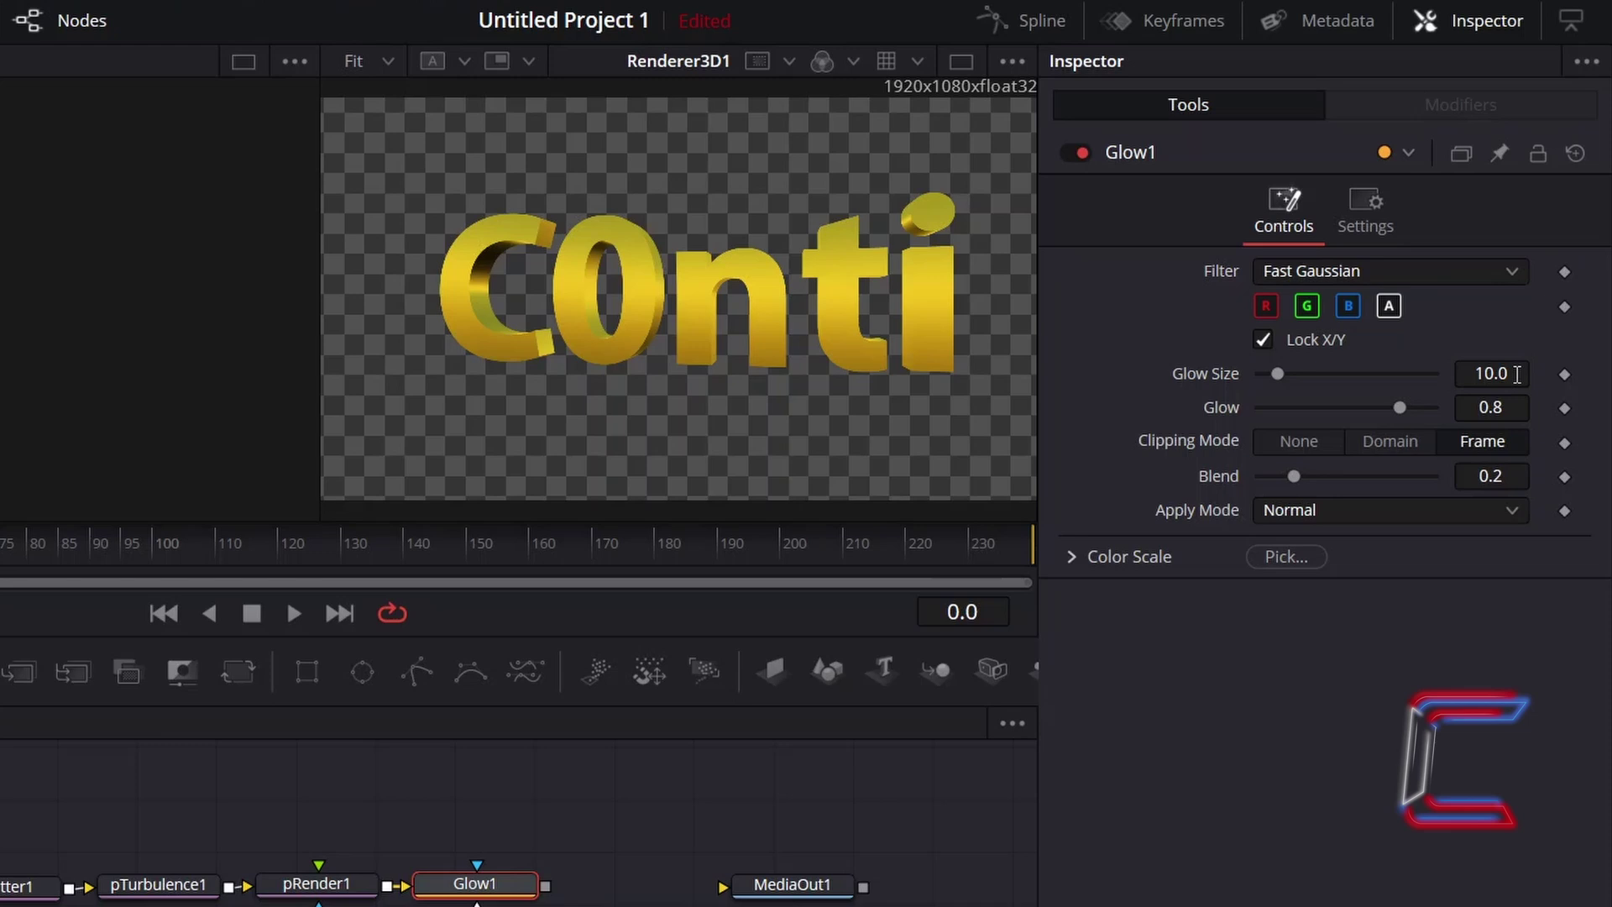
click(1518, 374)
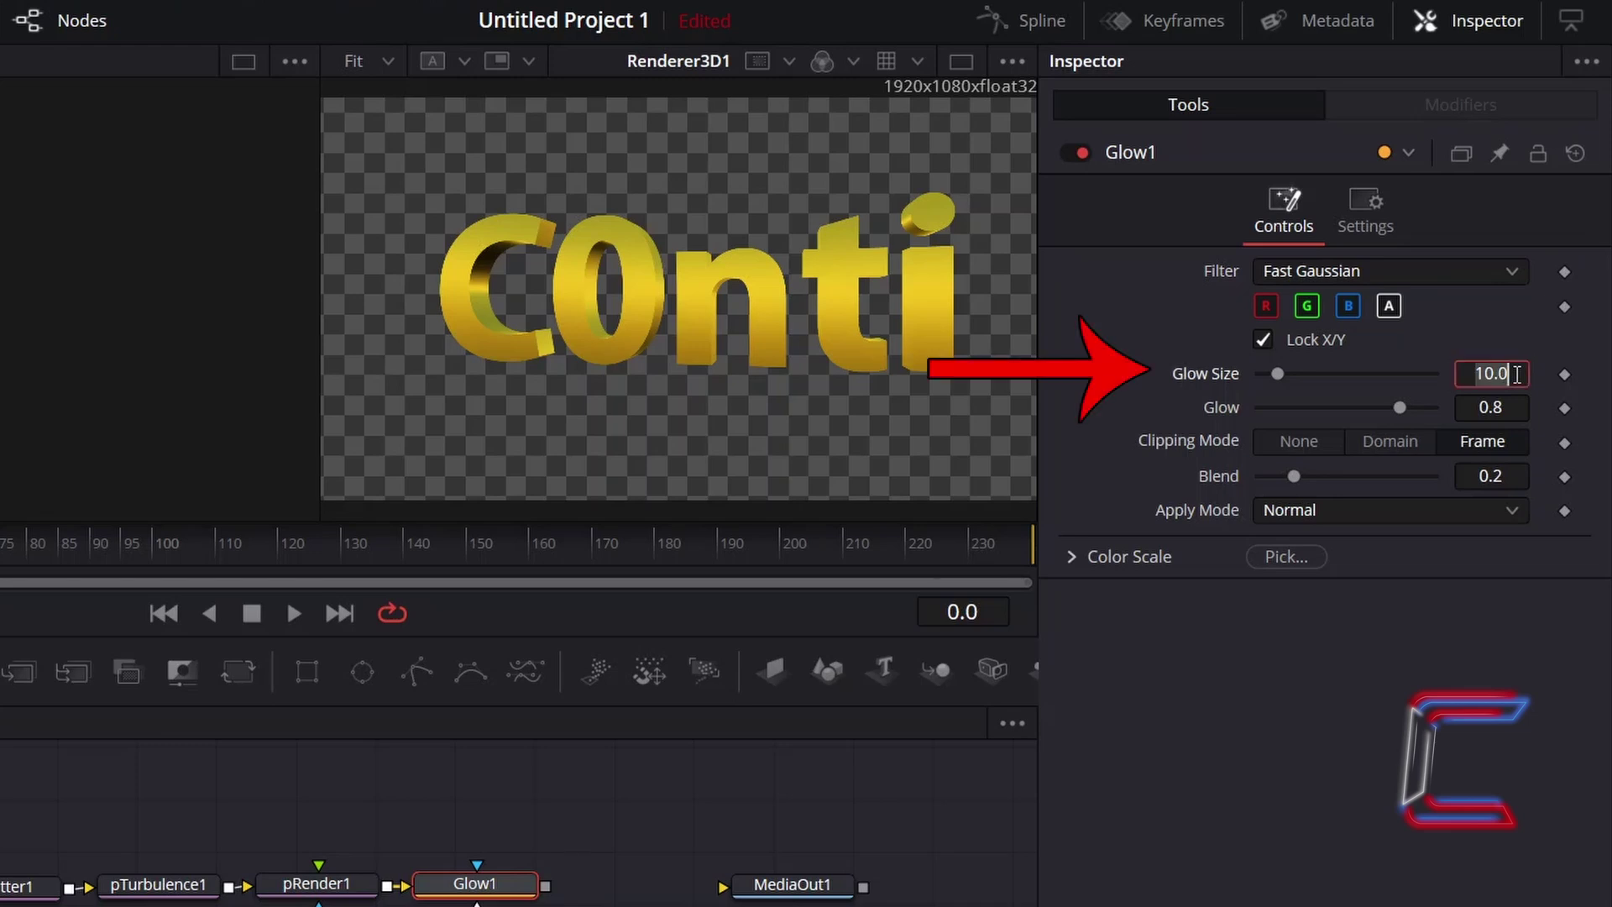
text(0.1)
click(1517, 408)
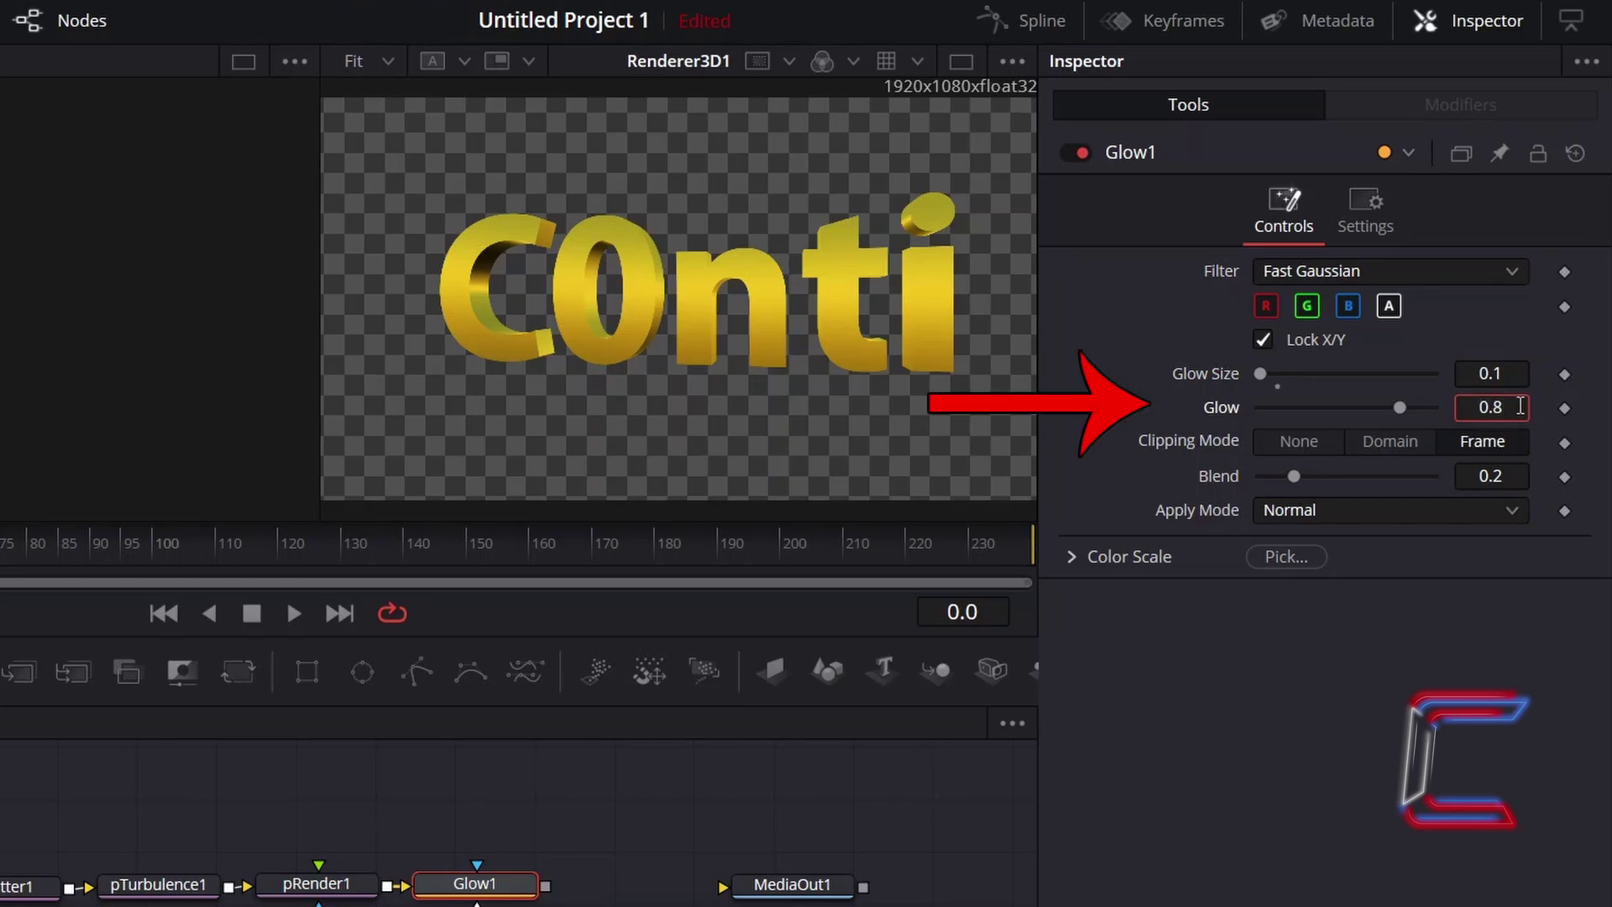
text(9)
key(Tab)
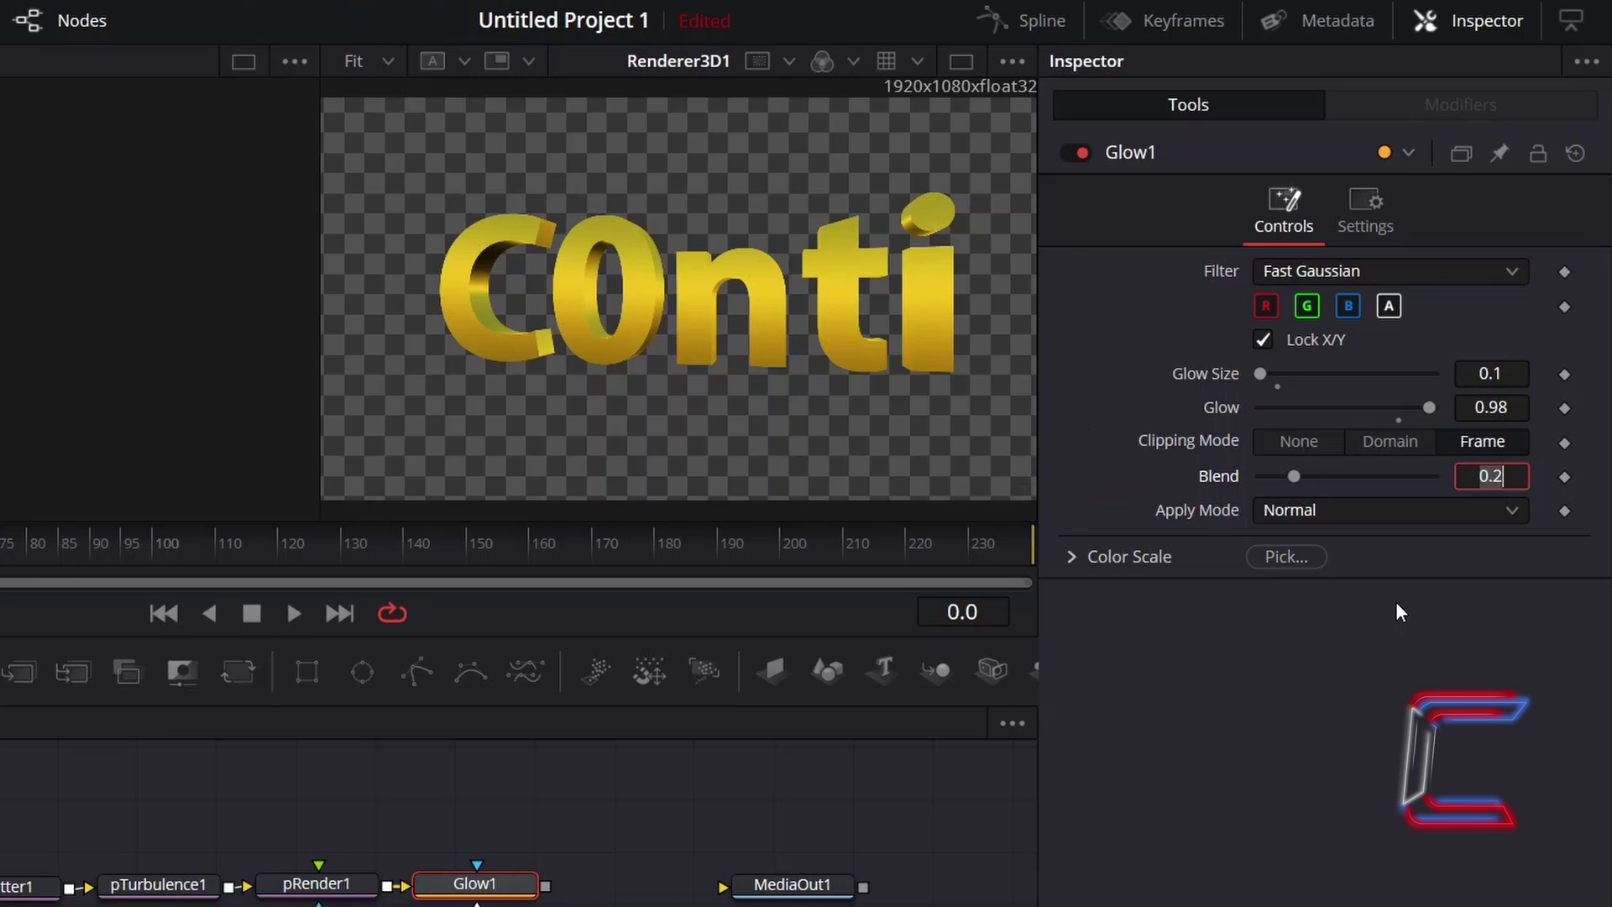
drag(1294, 476, 1384, 476)
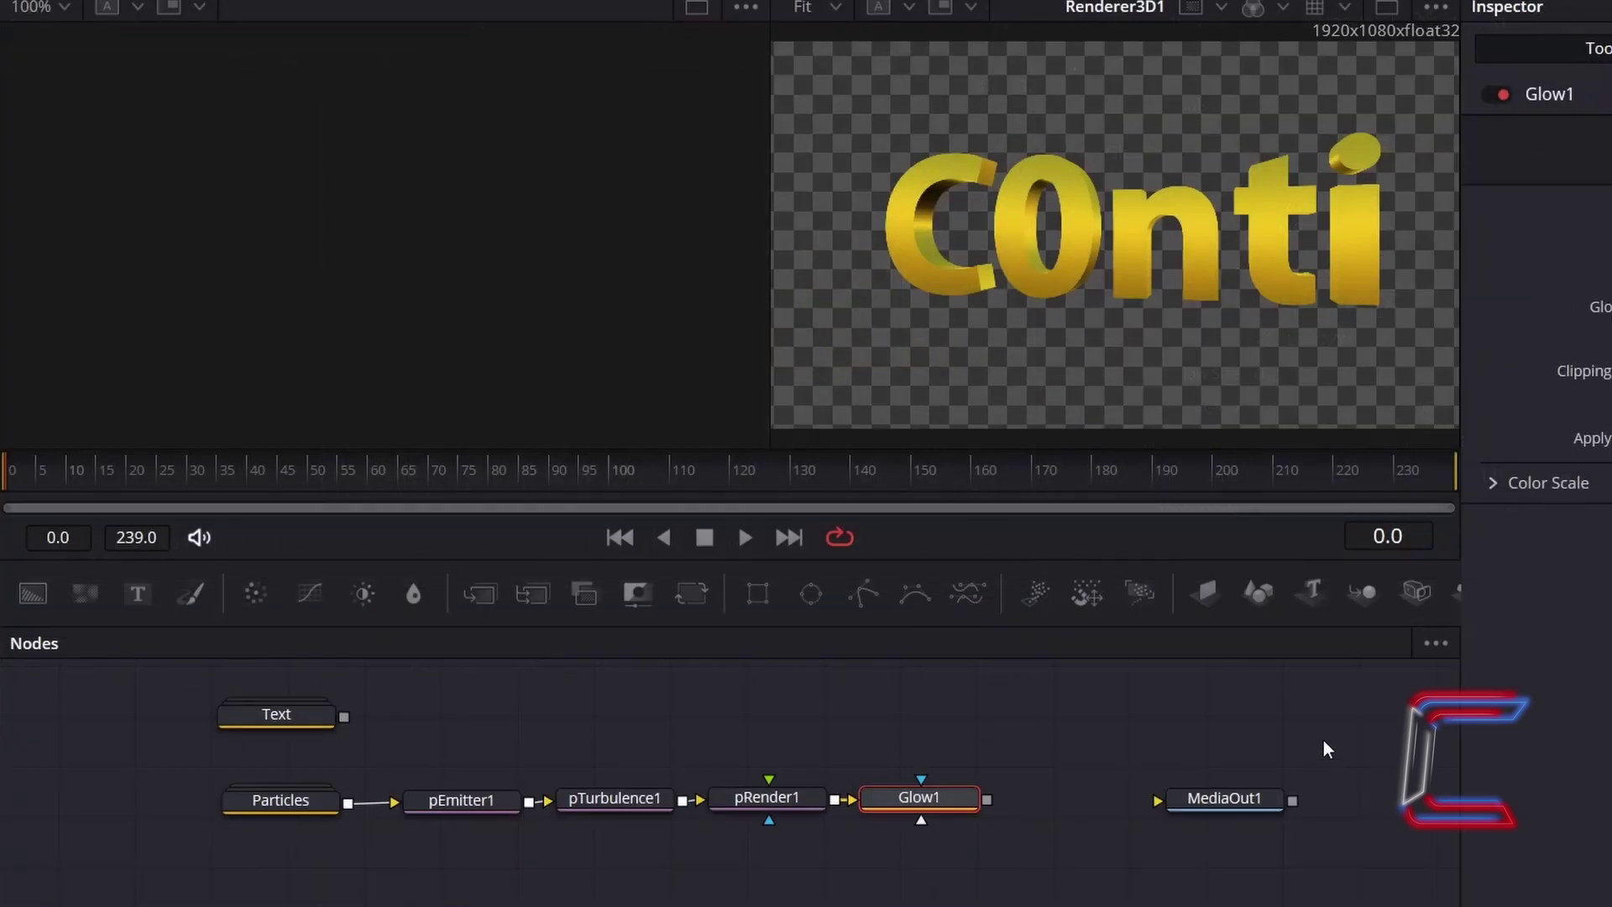
- Insert Merge1 after Glow1 feeding MediaOut1, and connect a new SoftGlow1 after Text to Merge1's foreground
click(491, 616)
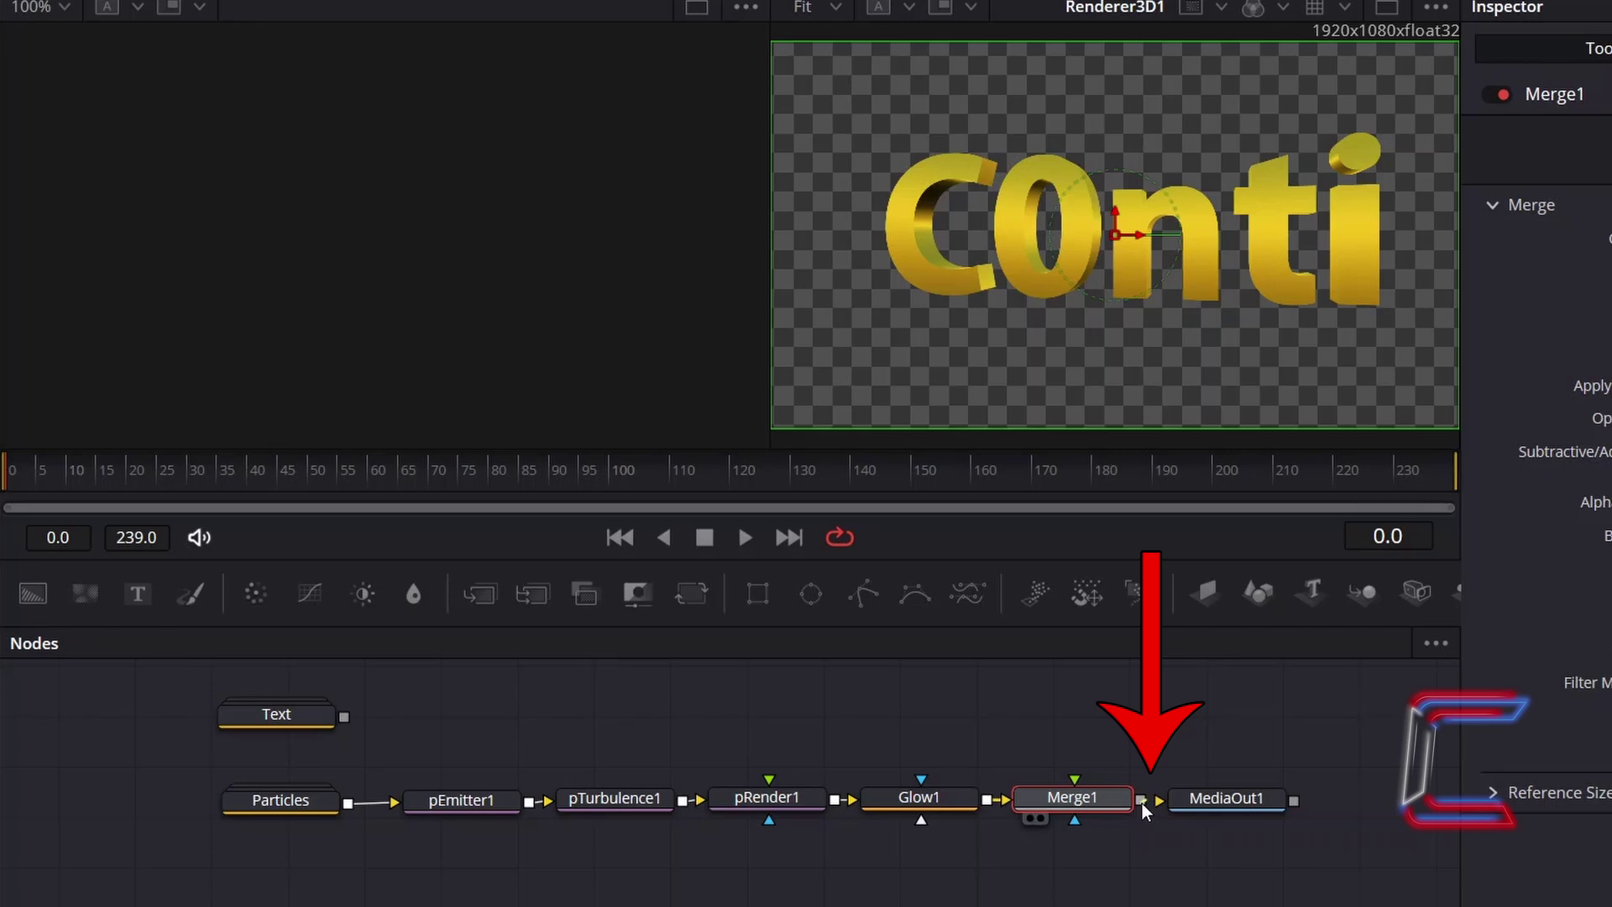
drag(1140, 801, 1222, 802)
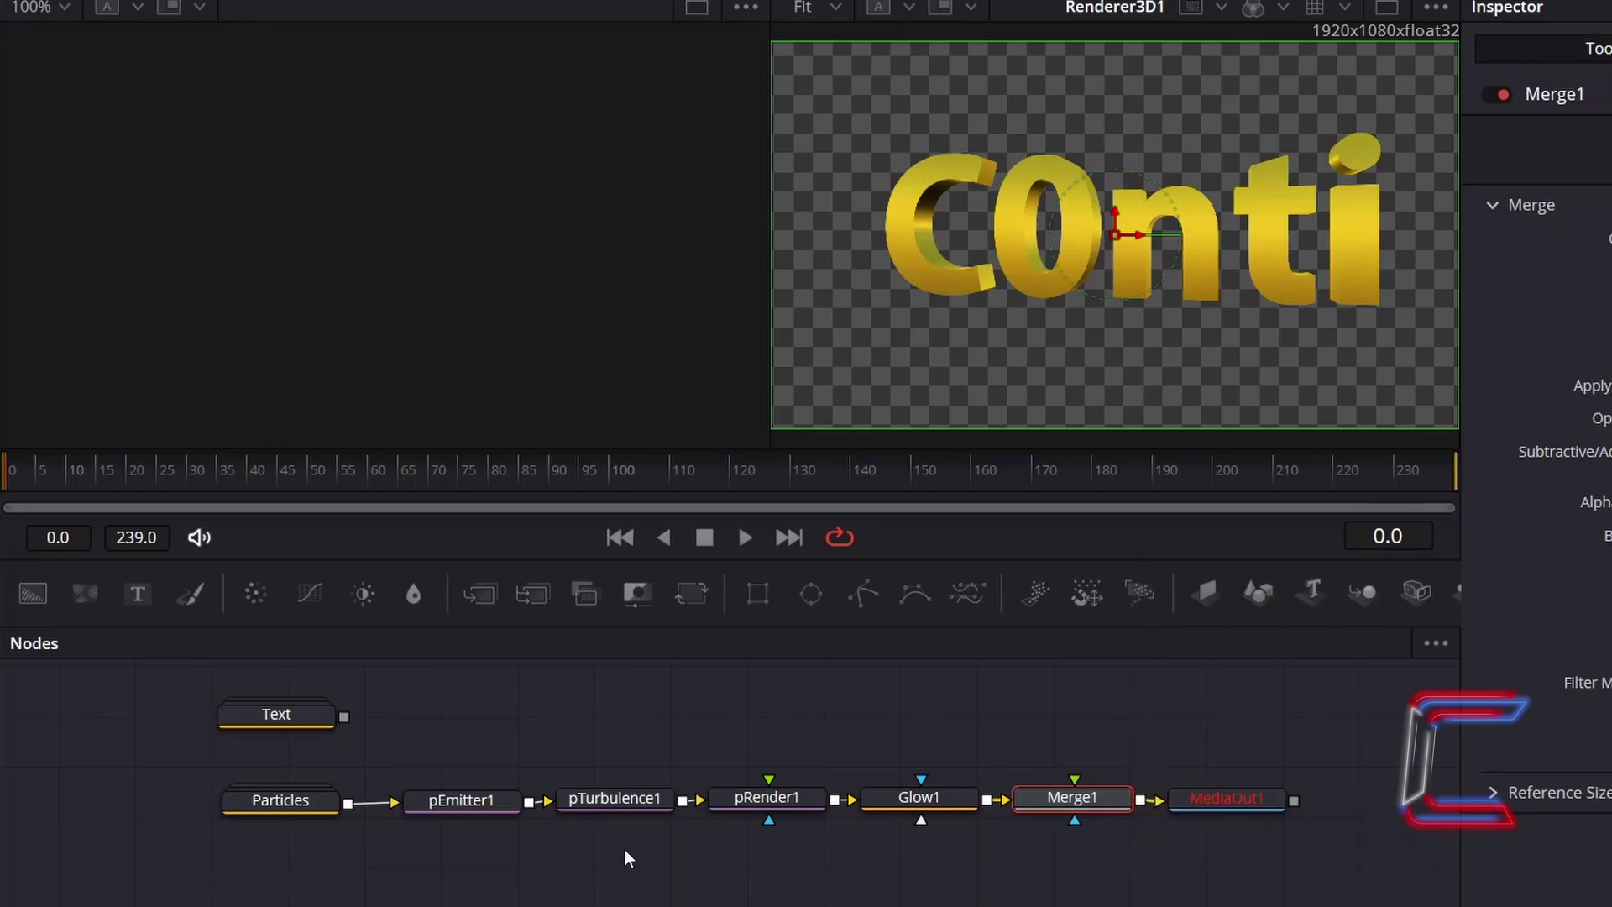
click(326, 721)
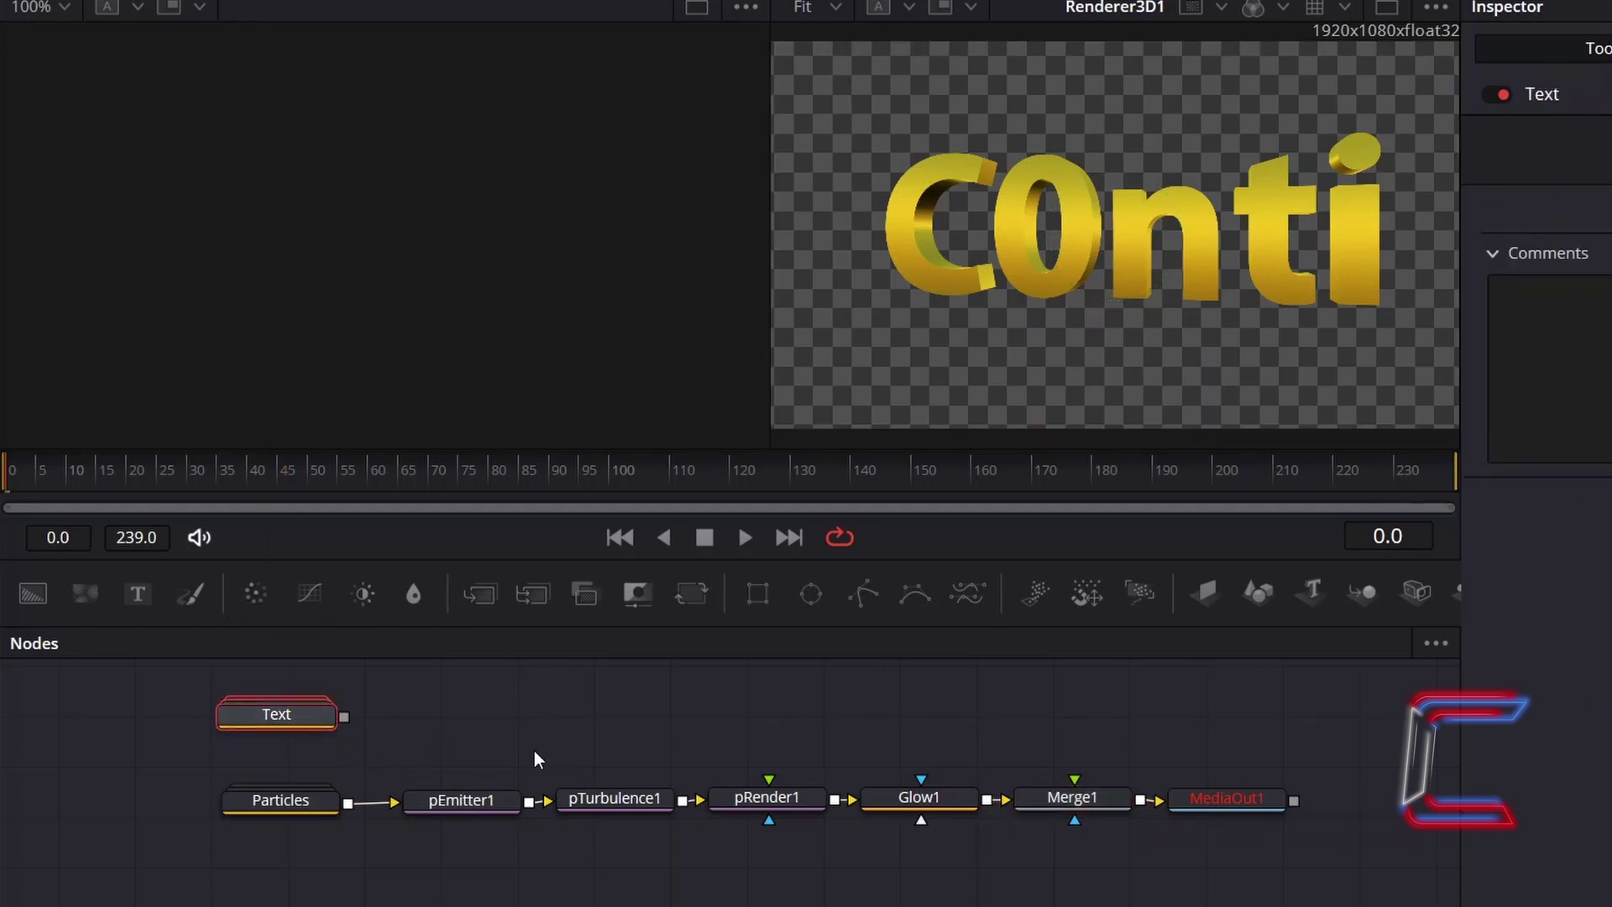
key(shift+space)
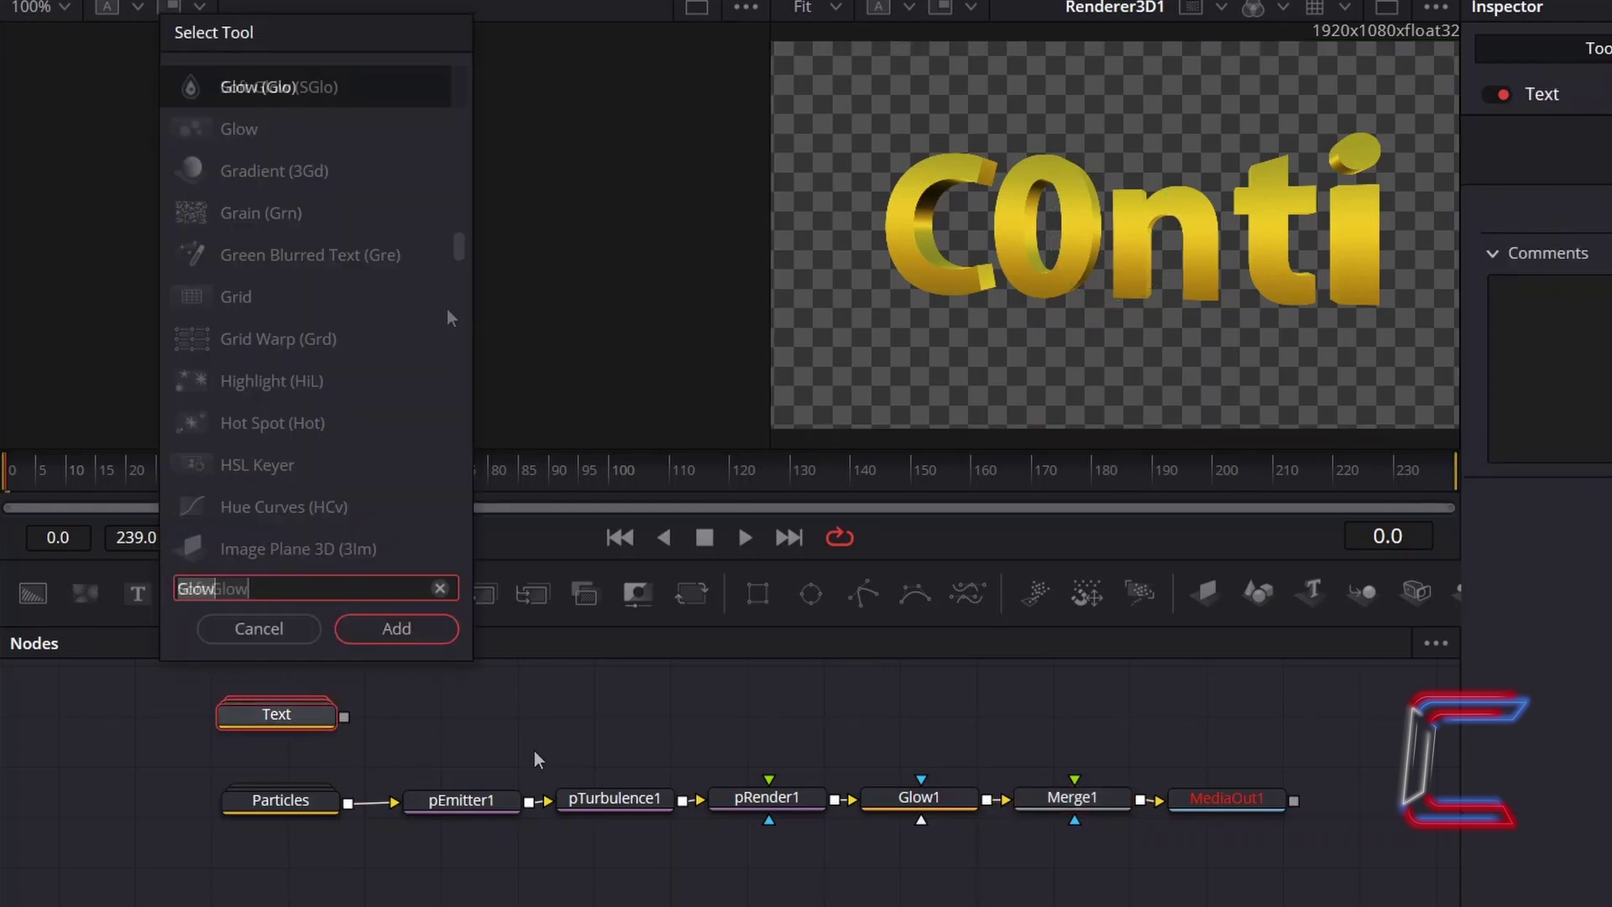
text(Soft Glow)
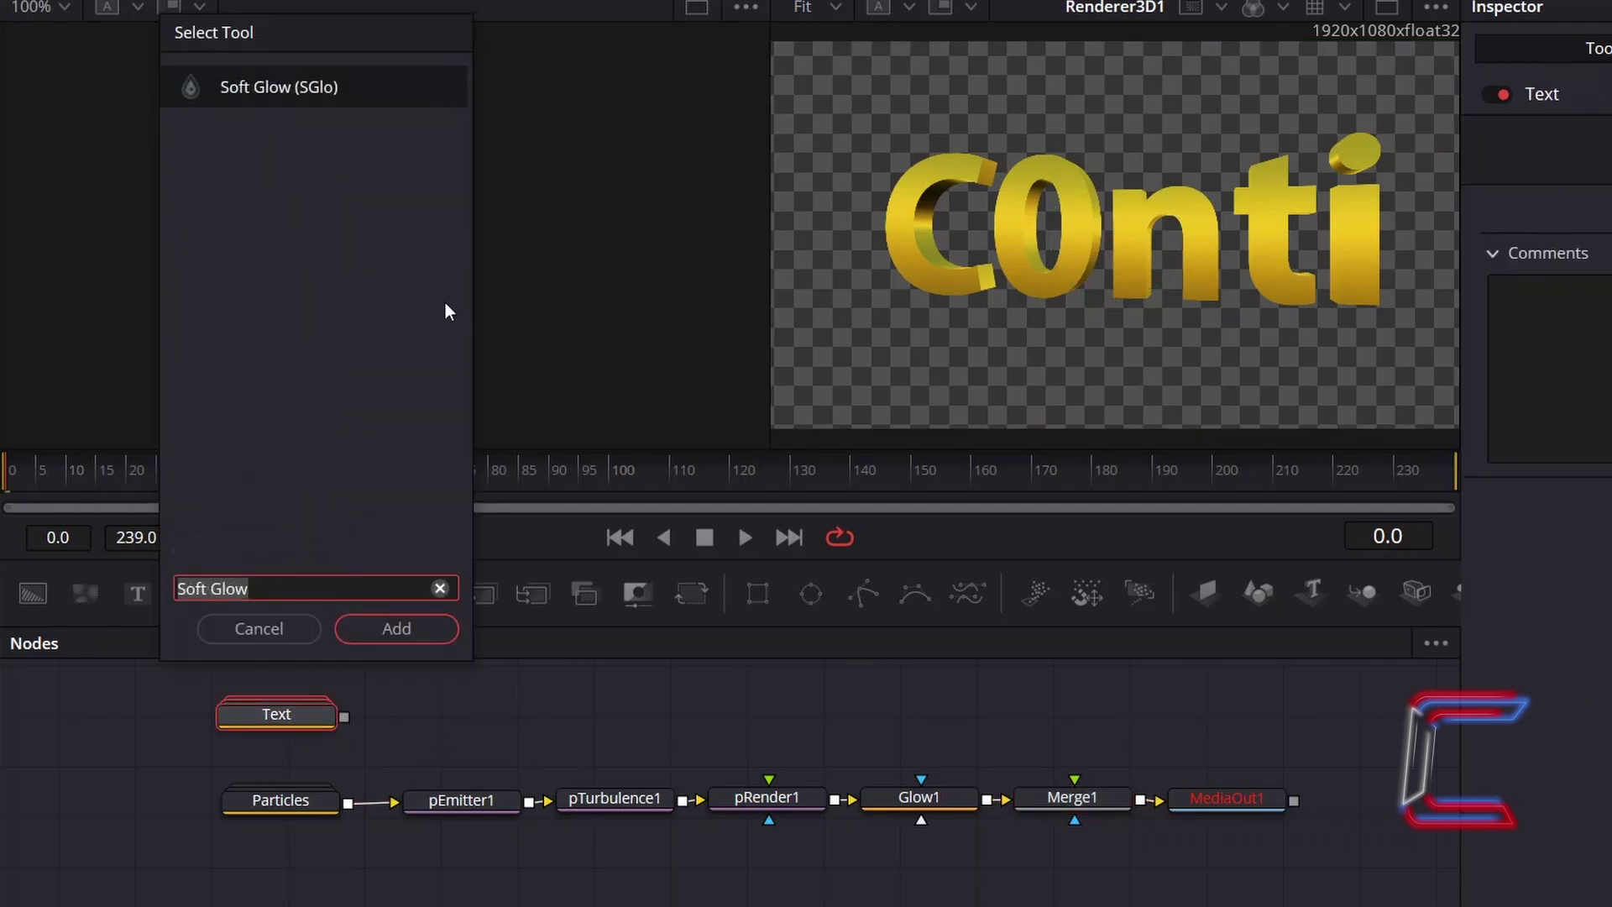
click(434, 626)
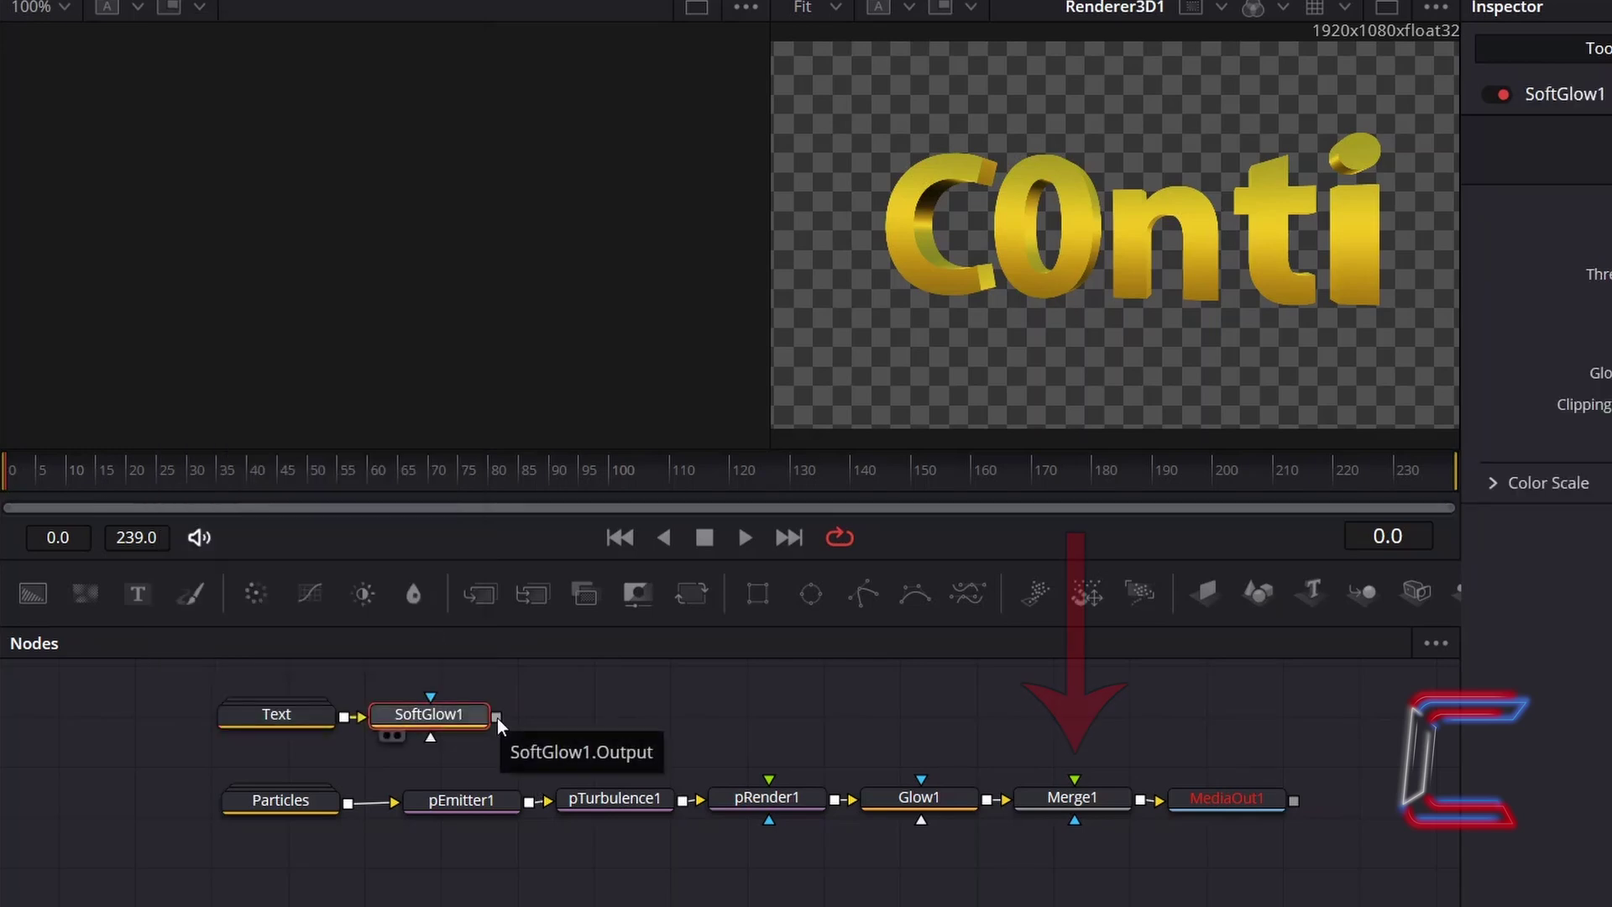
drag(500, 724, 1075, 775)
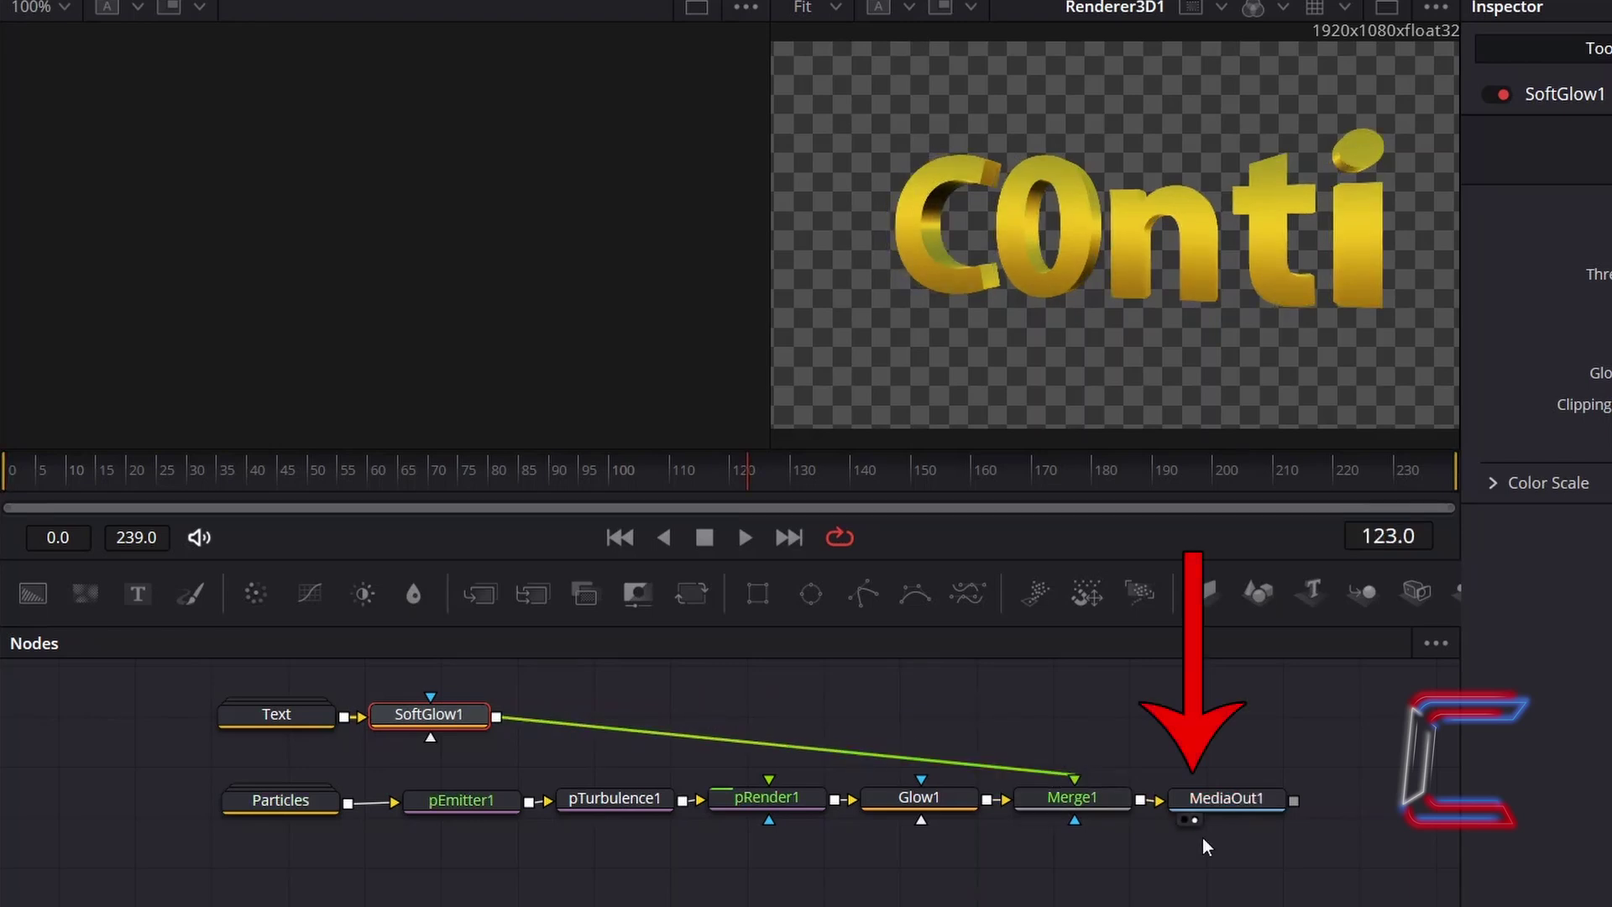